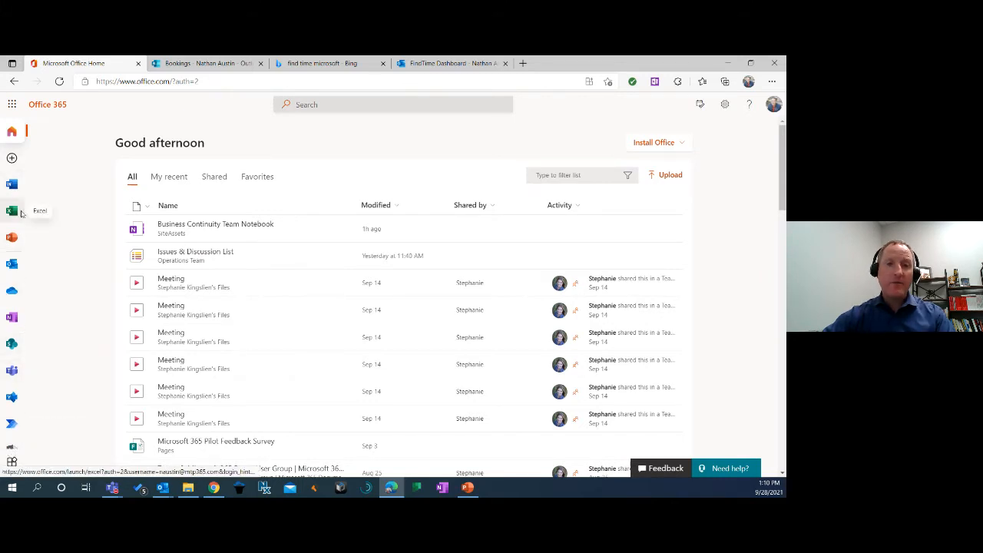
Open Bookings from the full list of Office 365 apps and view this week's booking calendar.
left_click(12, 105)
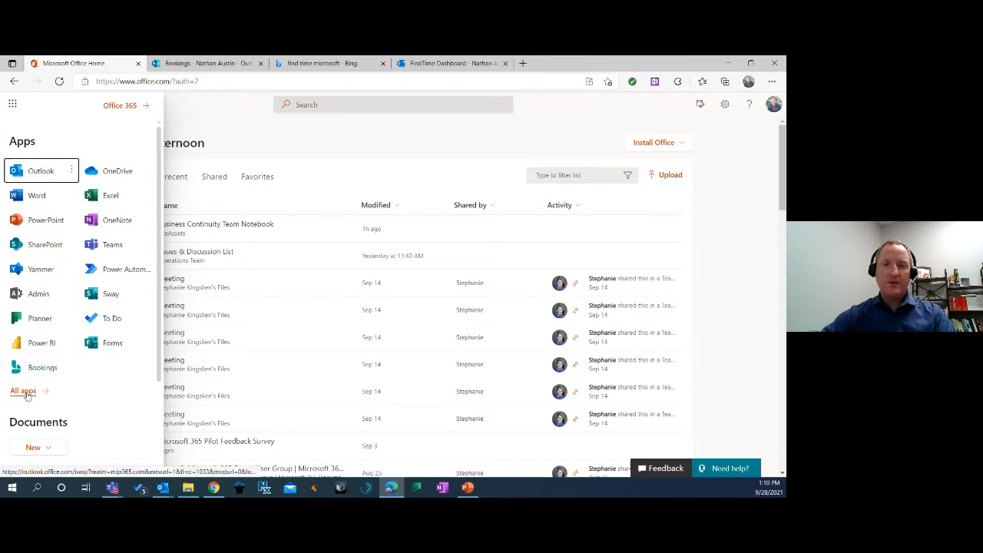
left_click(23, 391)
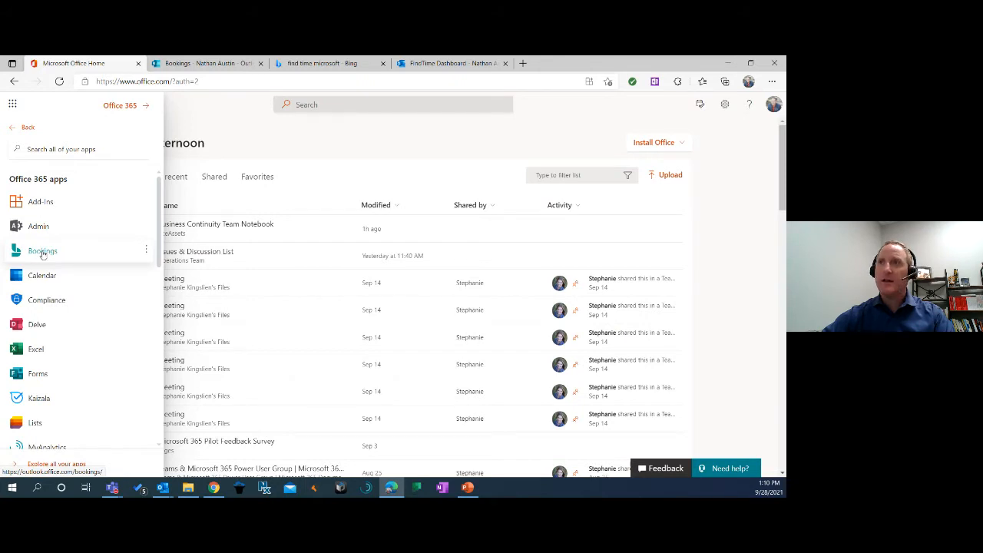
left_click(43, 252)
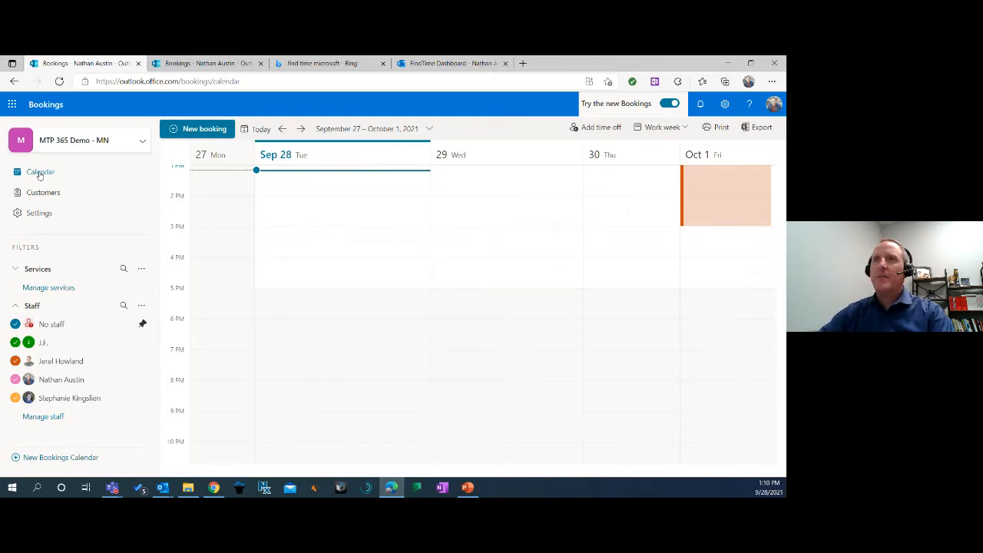
scroll(376, 246, "up", 2)
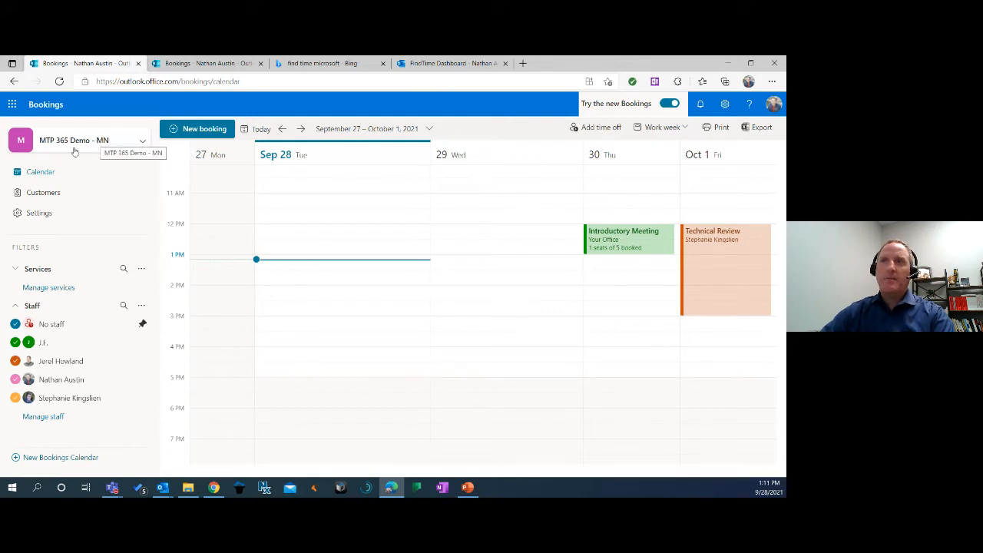
Open the business information settings and review the basic details, including the privacy policy URL field and the business type options.
left_click(38, 213)
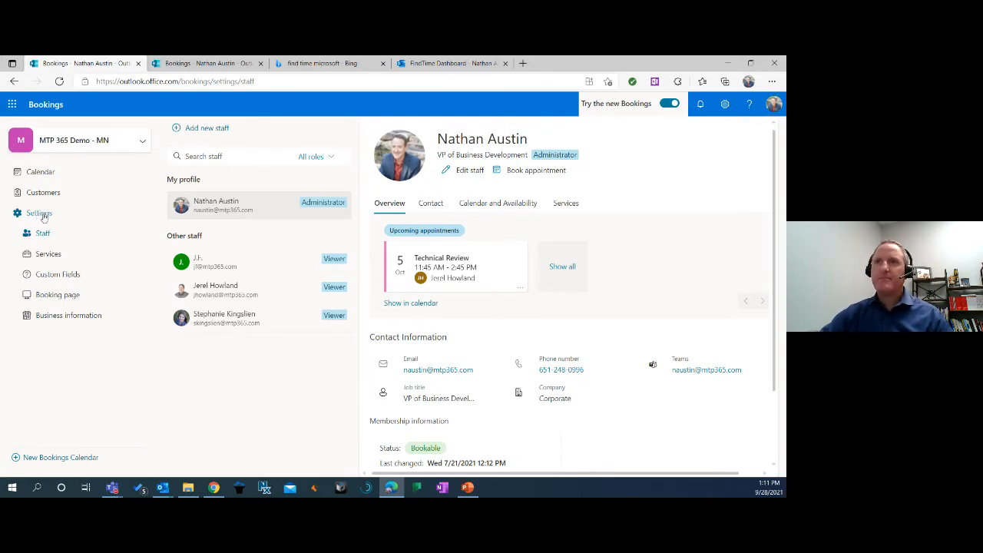
left_click(59, 315)
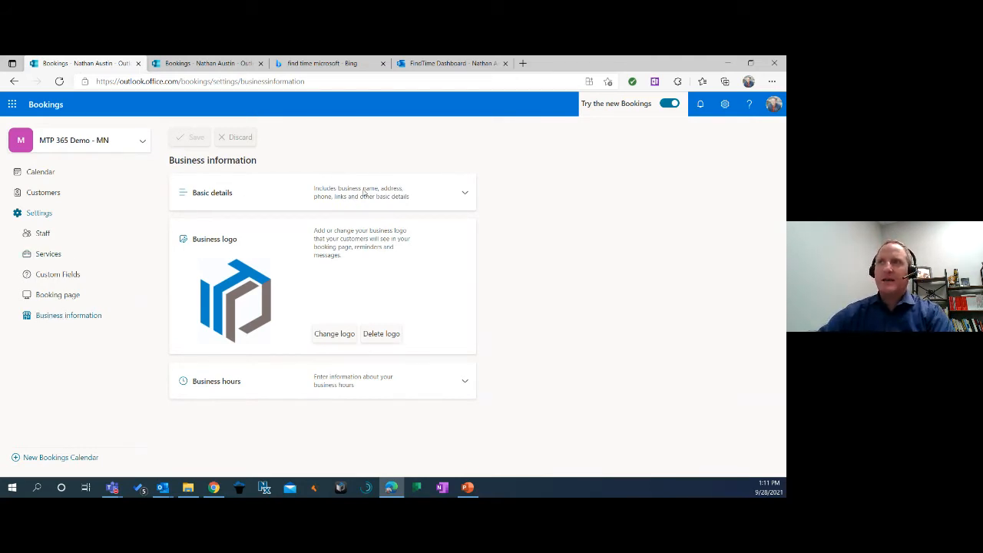
left_click(464, 195)
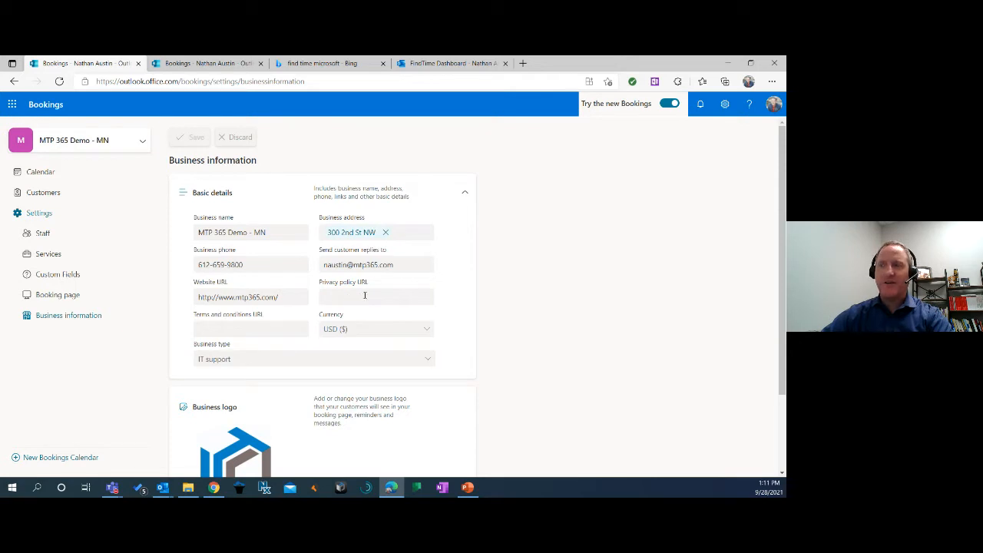
left_click(365, 295)
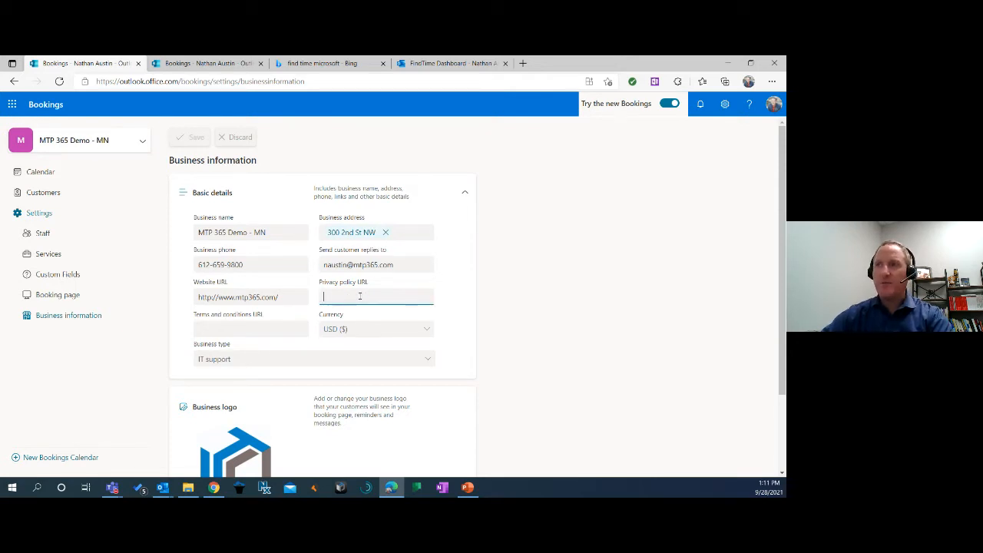
left_click(281, 360)
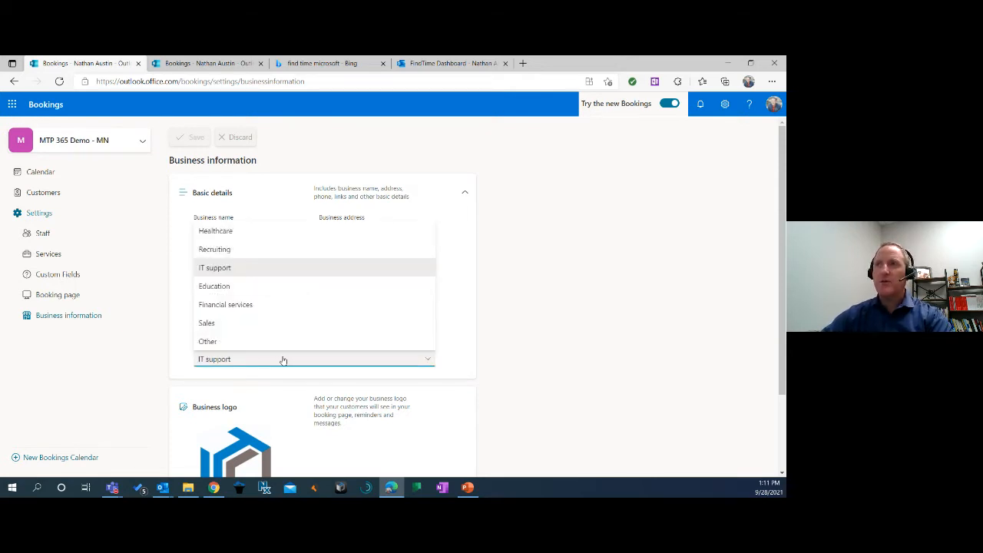
left_click(457, 344)
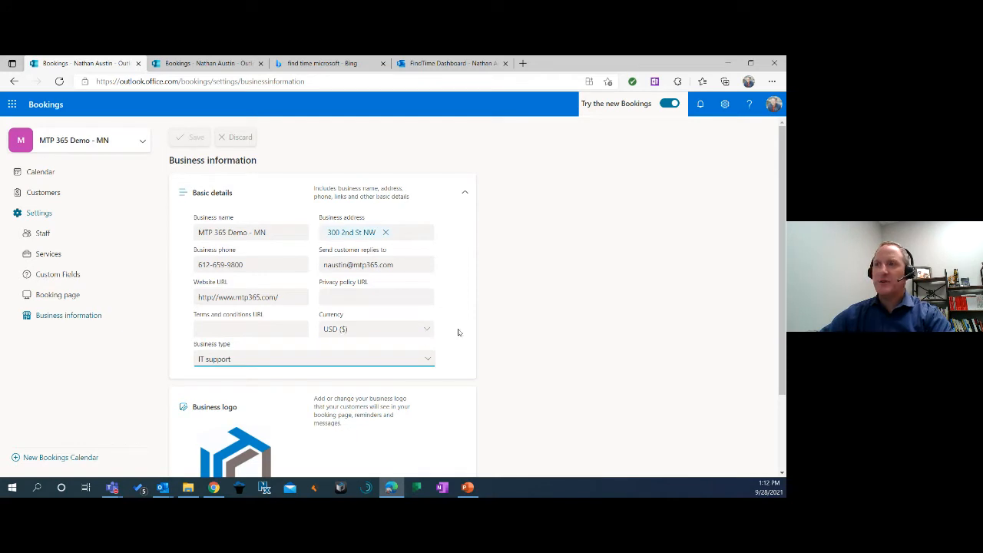
left_click(461, 332)
Review the business logo section and the weekly business hours in the business information settings.
scroll(462, 332, "down", 1)
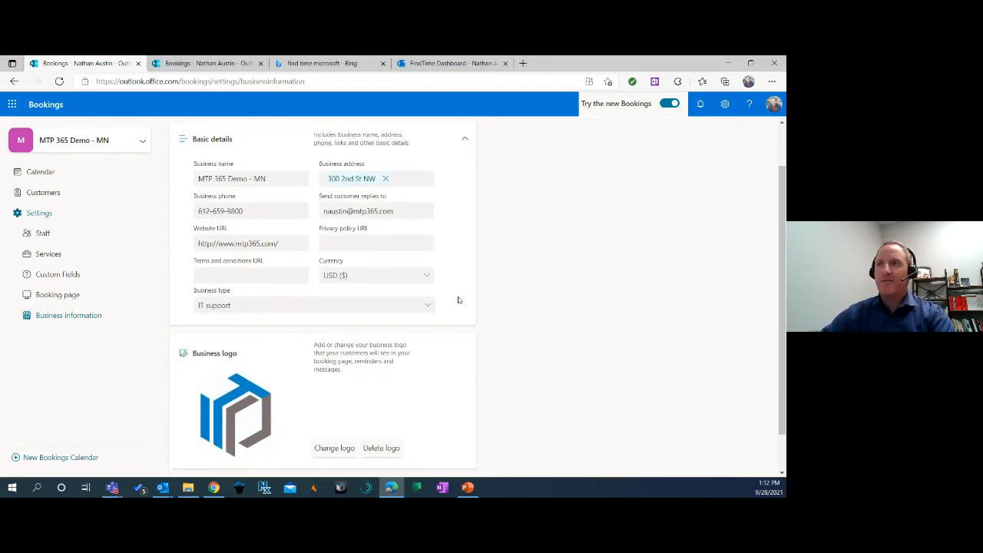
scroll(460, 300, "down", 1)
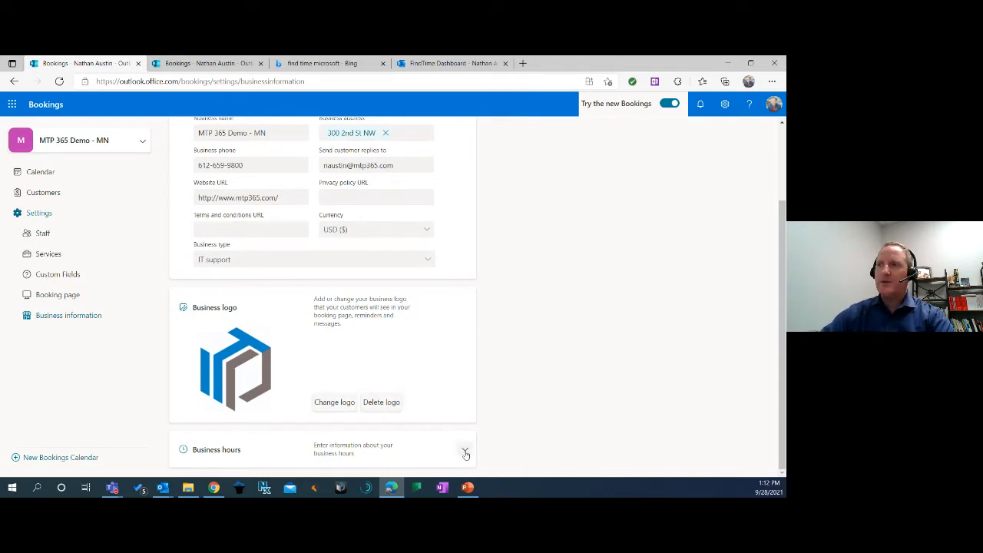
left_click(465, 449)
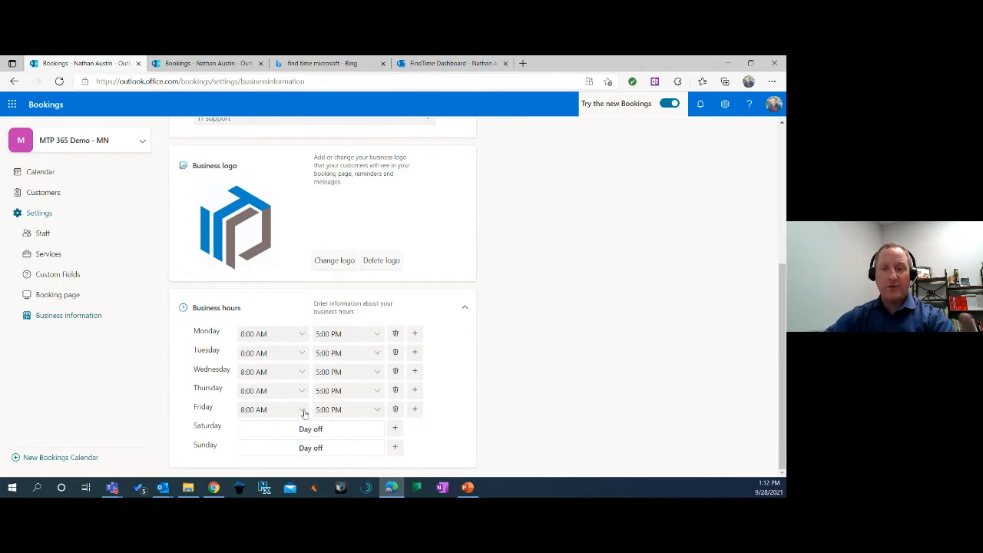
scroll(315, 411, "up", 1)
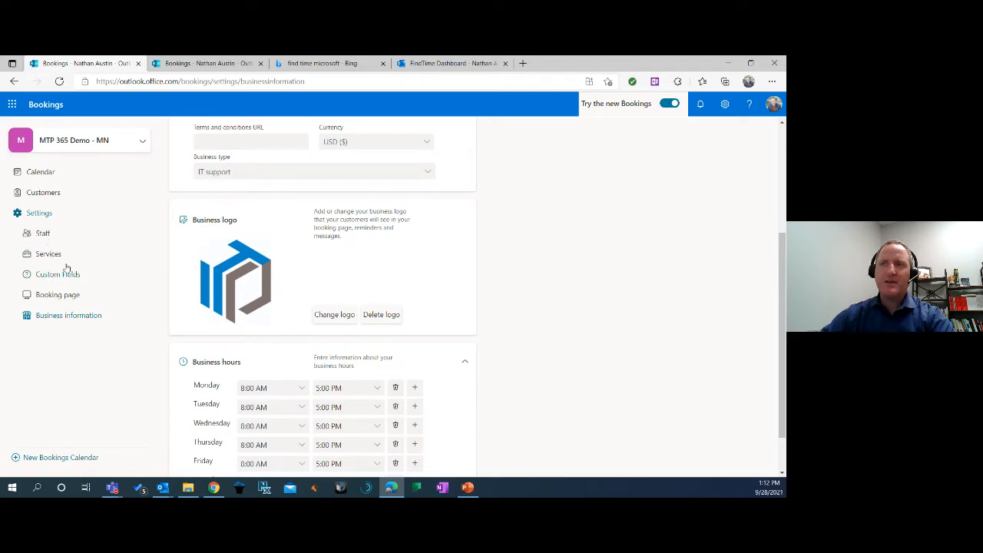
Add a colleague from the directory suggestions as a new staff member with the Viewer role and save the changes.
left_click(41, 234)
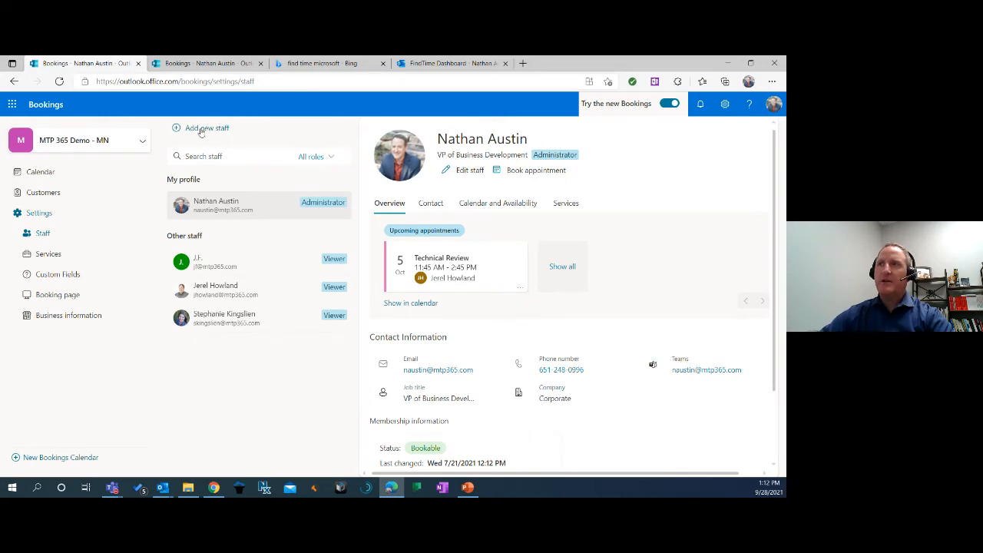
left_click(202, 130)
type("co")
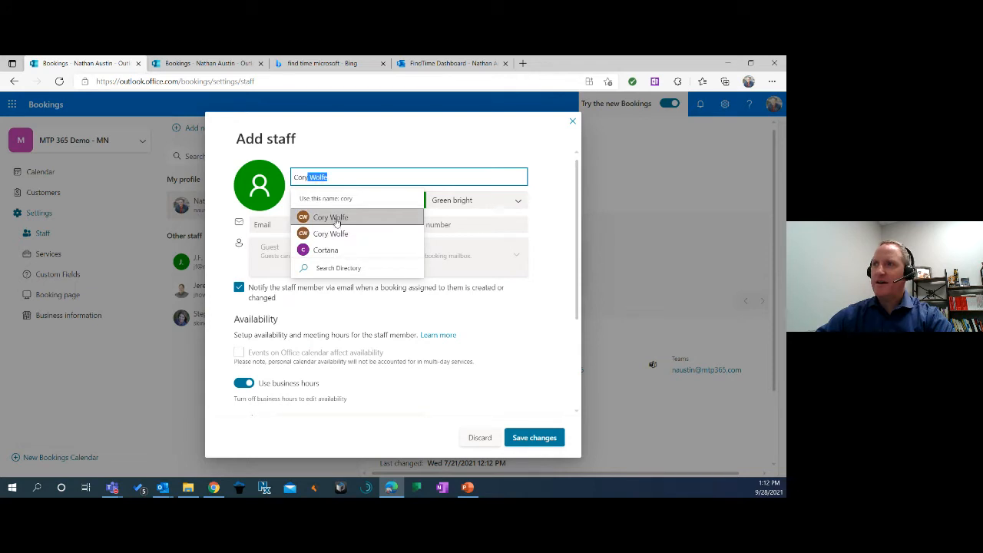
left_click(335, 223)
left_click(335, 221)
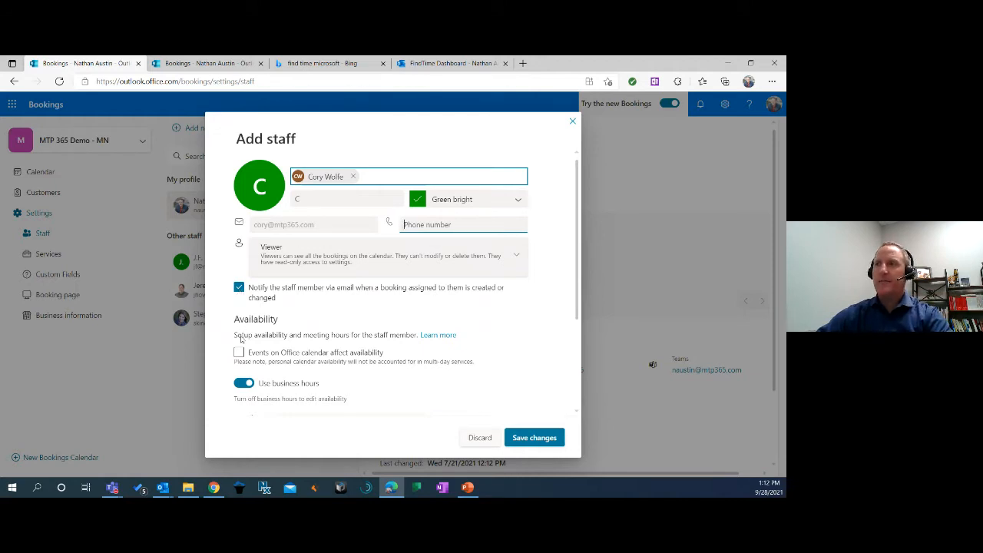
scroll(295, 400, "down", 3)
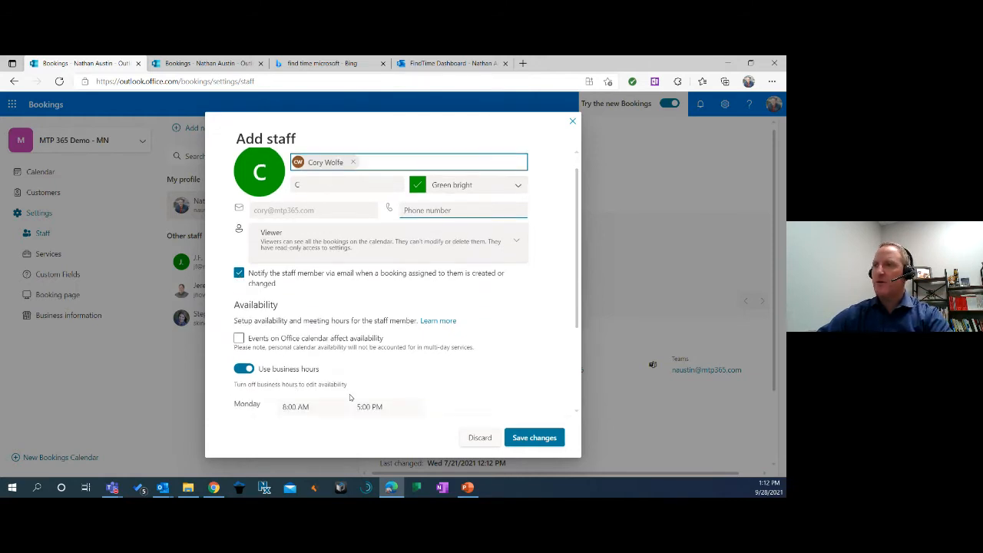
left_click(534, 438)
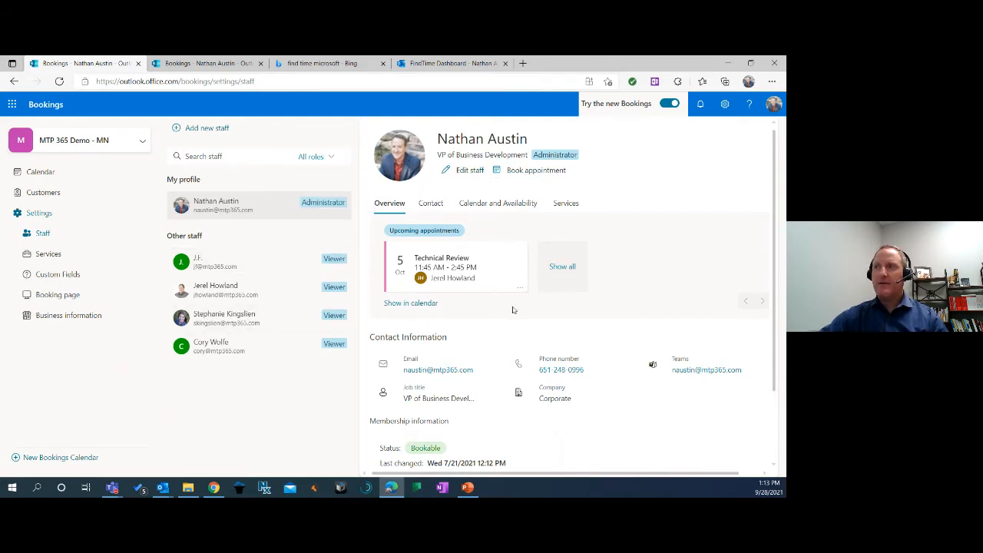
Open the administrator's own staff profile for editing, review its notification and availability settings, and discard the edit.
scroll(521, 311, "down", 1)
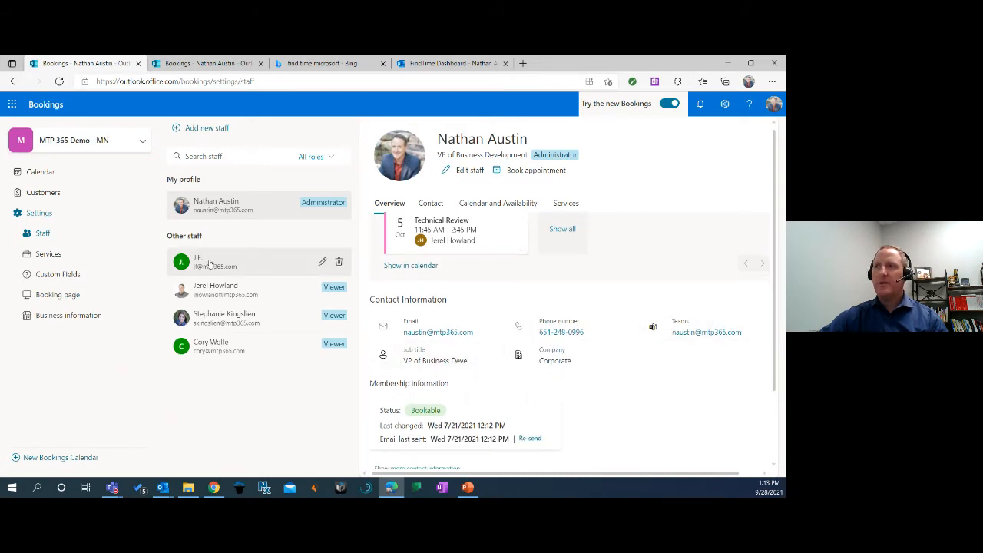
left_click(473, 171)
scroll(300, 340, "down", 2)
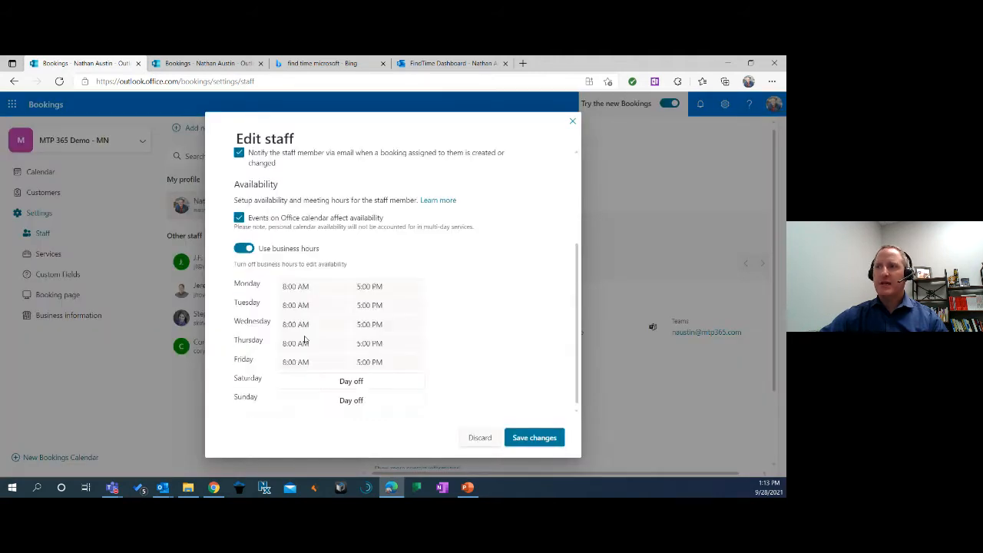
scroll(305, 338, "up", 2)
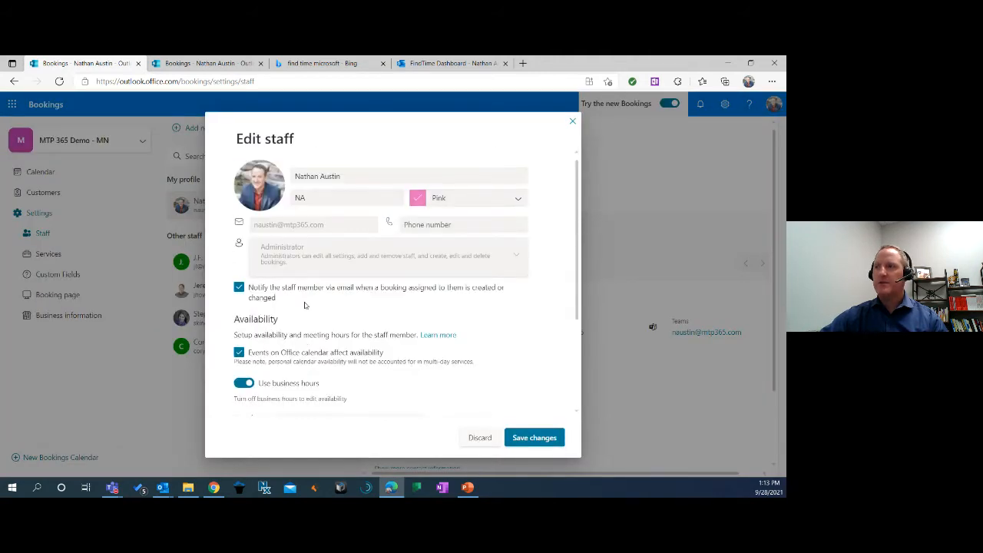
left_click(480, 438)
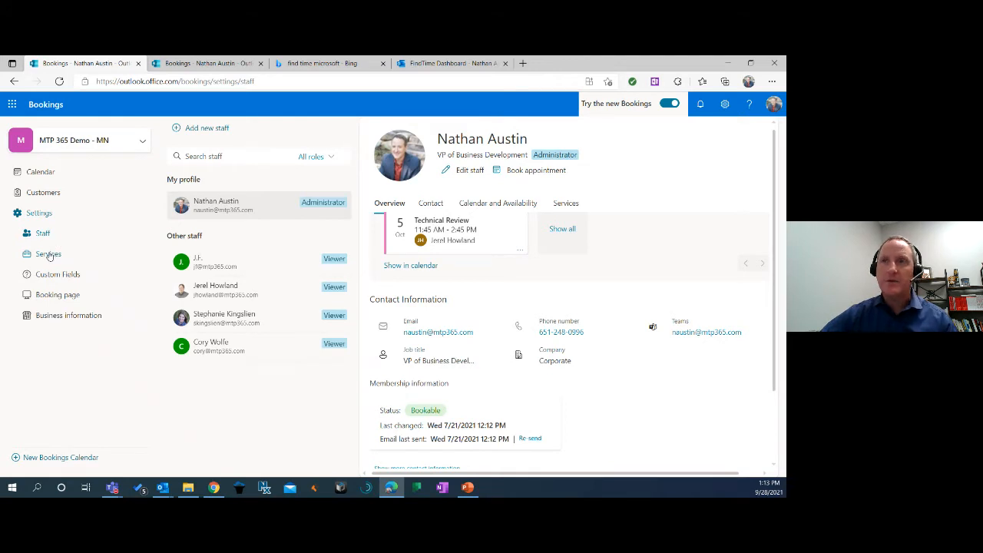
Open the Technical Review service for editing and review its duration, buffer time, pricing options and attendee settings.
left_click(48, 254)
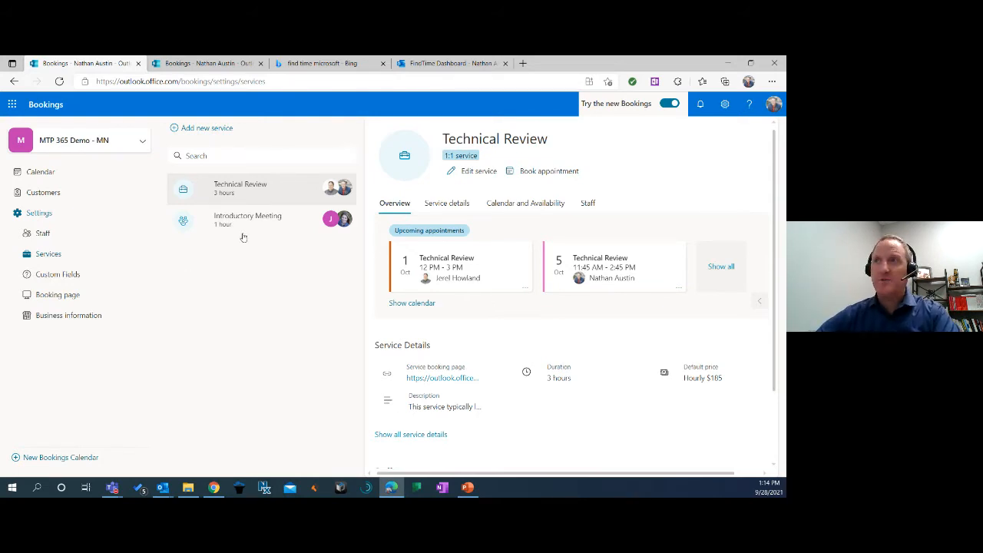
mouse_move(248, 223)
mouse_move(241, 193)
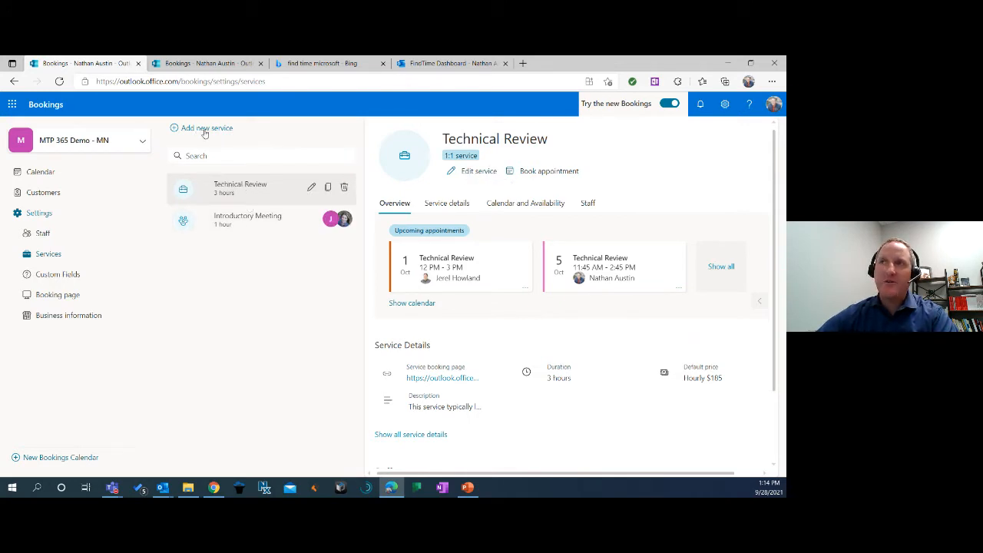
left_click(474, 172)
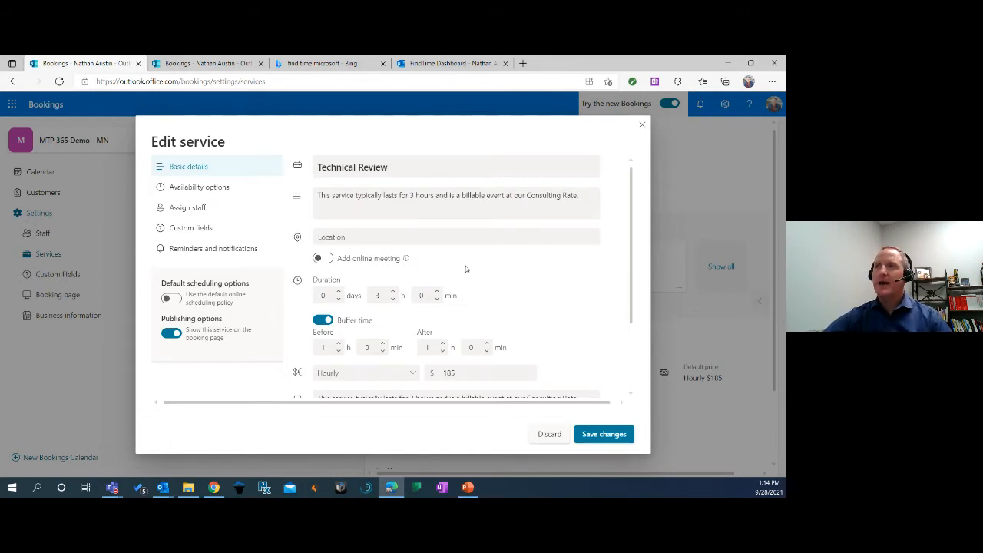
scroll(466, 268, "down", 1)
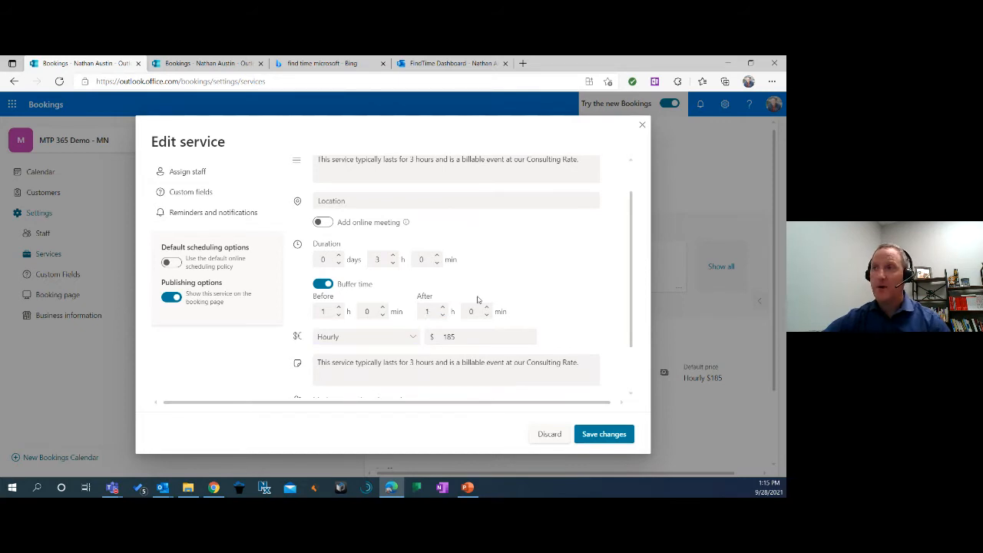
scroll(497, 295, "down", 2)
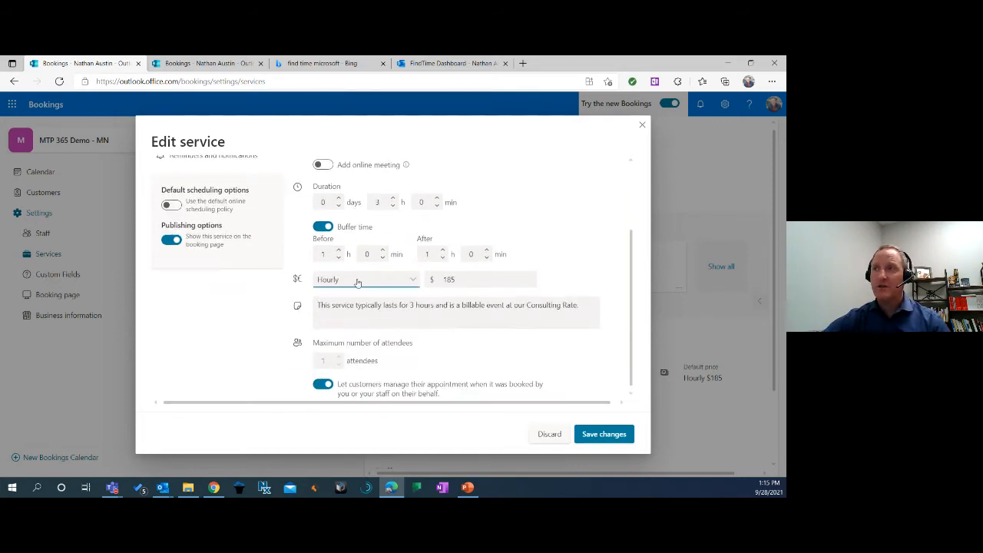
left_click(376, 281)
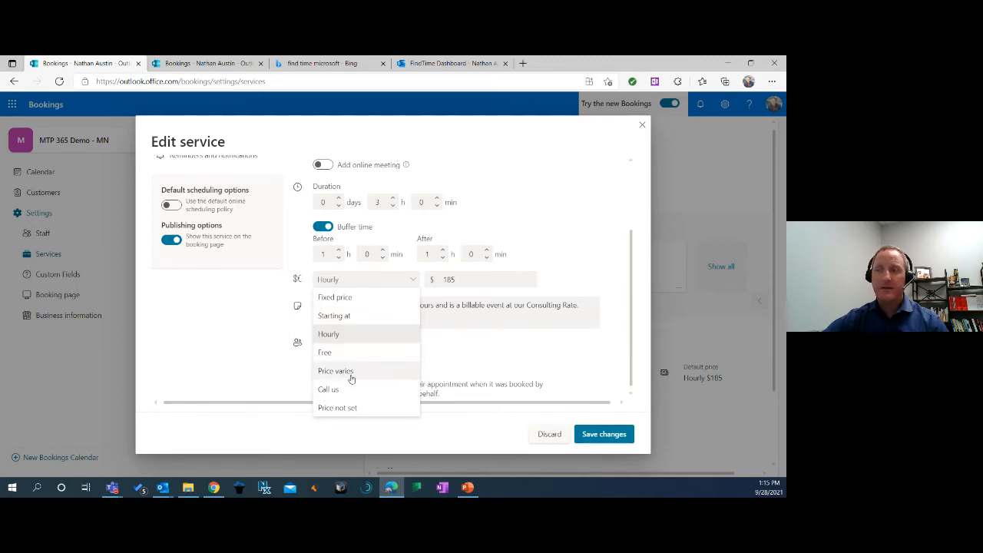
left_click(456, 280)
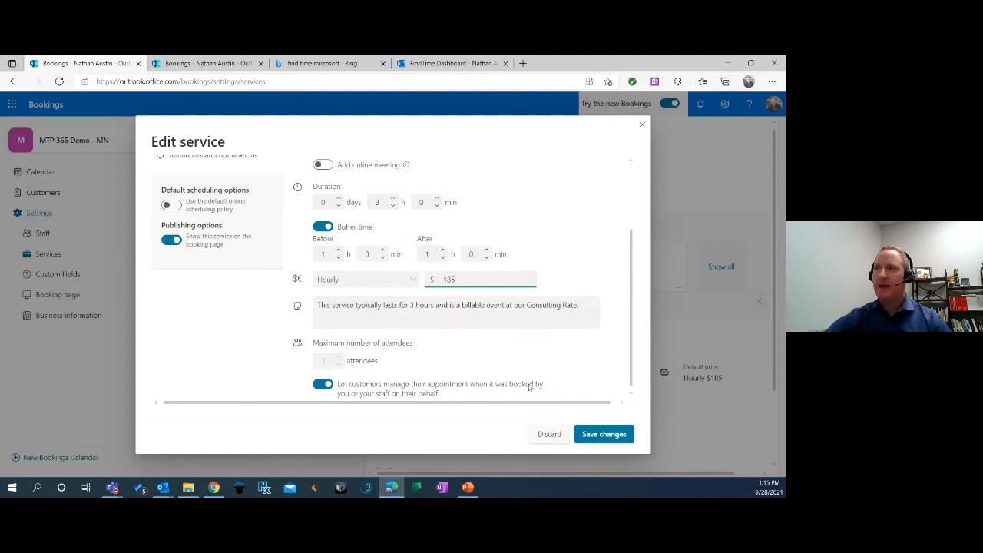
scroll(362, 334, "up", 2)
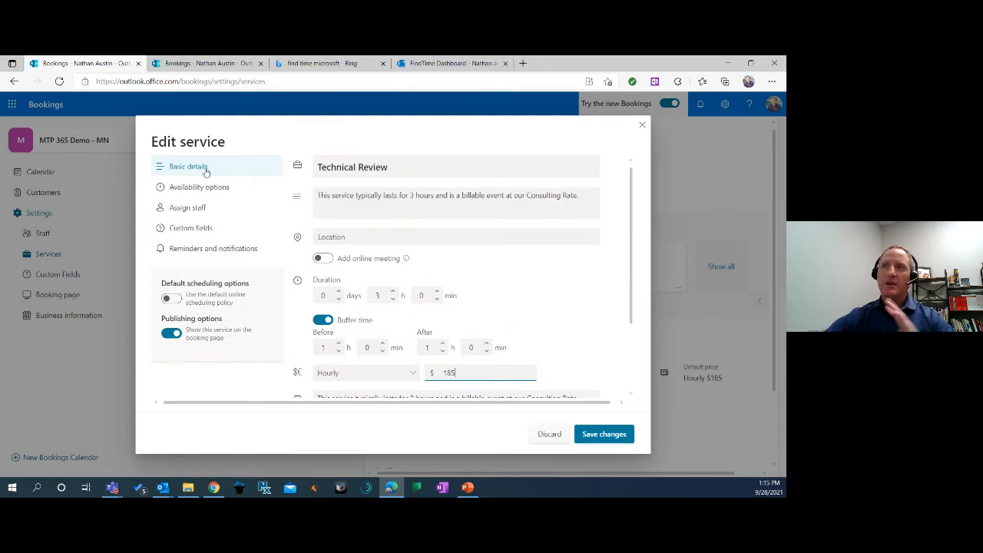
Review the Technical Review service's availability options, covering time increments, minimum and maximum lead times, general availability choices and date-range availability.
left_click(188, 190)
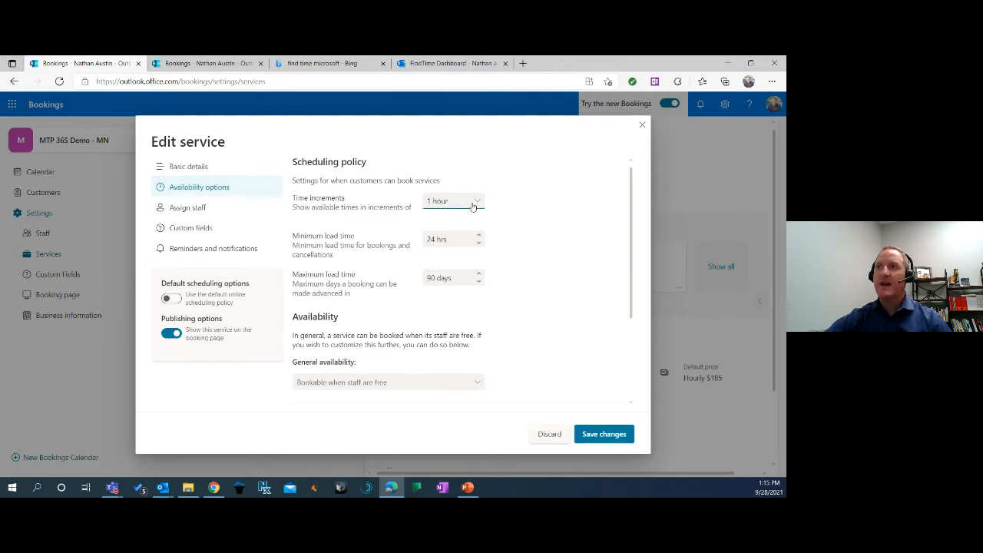
left_click(446, 238)
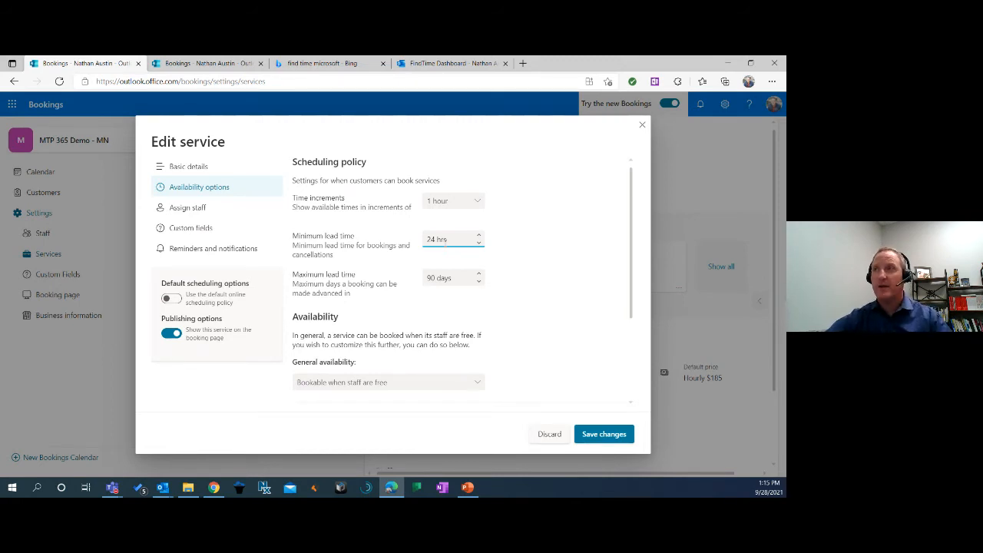
left_click(436, 279)
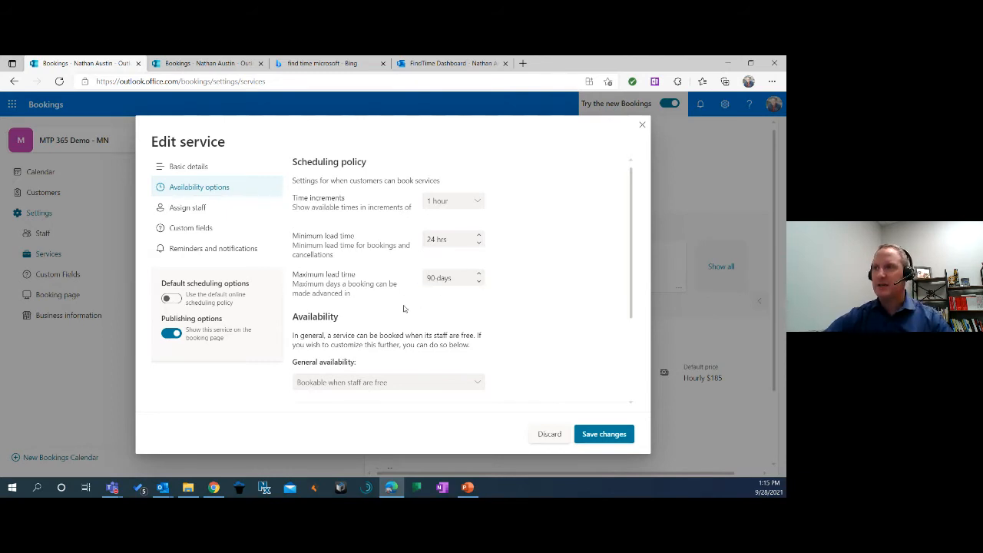
scroll(404, 308, "down", 1)
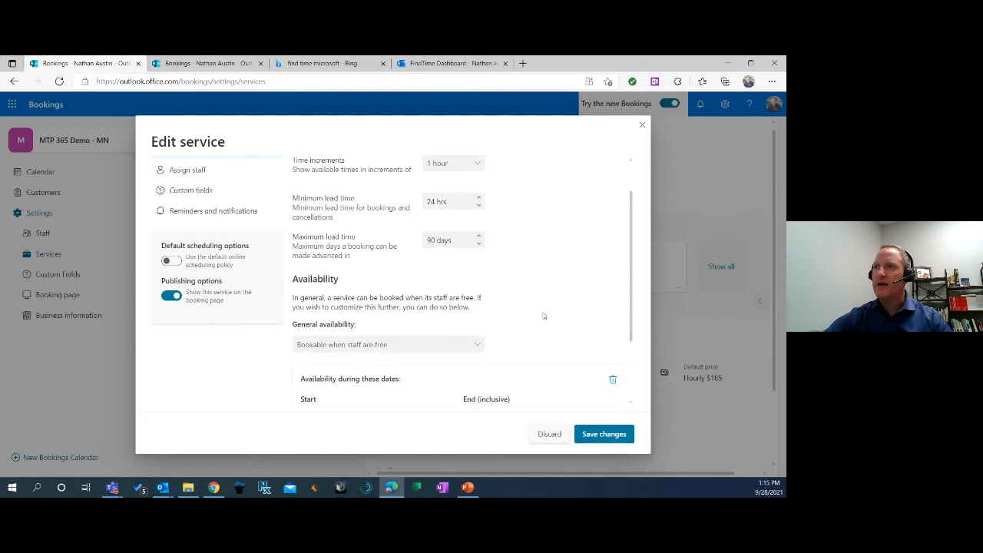
scroll(548, 310, "down", 2)
left_click(447, 261)
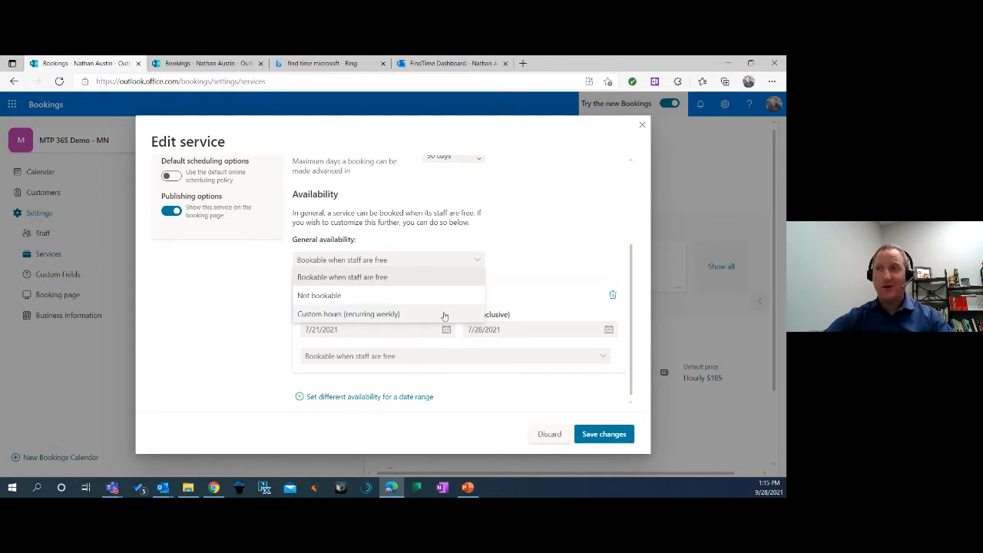
left_click(546, 218)
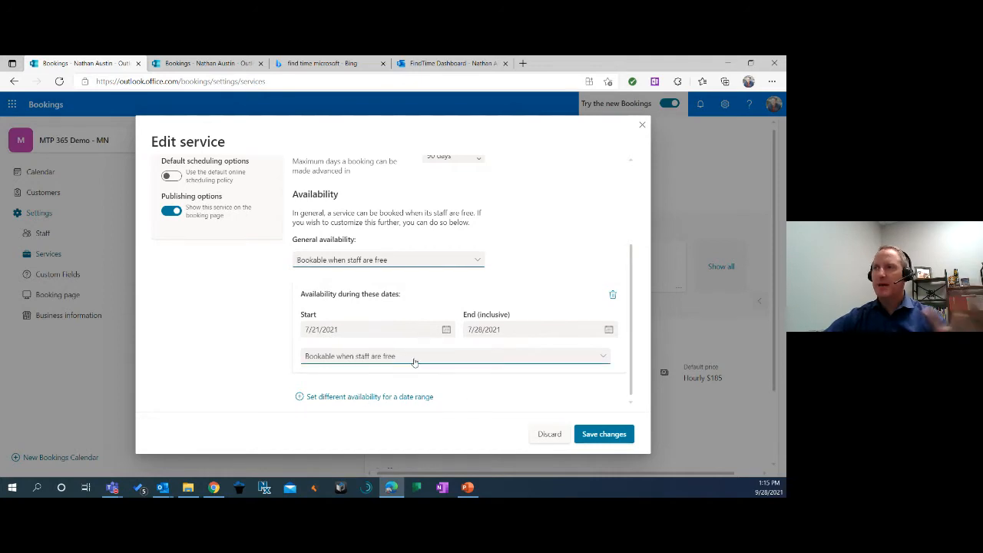
scroll(464, 279, "up", 2)
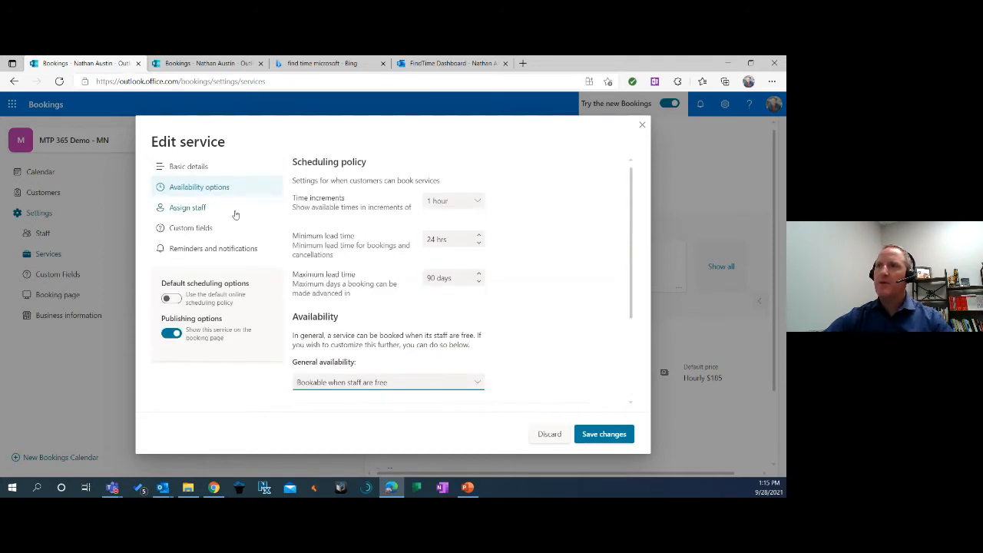
Assign the first unselected staff member in the list to the Technical Review service and save the changes.
left_click(188, 209)
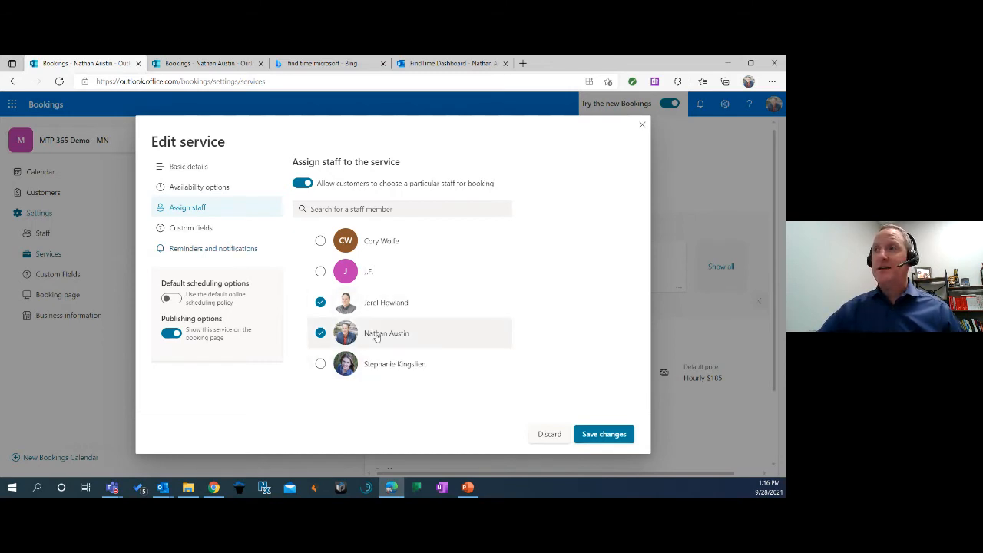
left_click(320, 241)
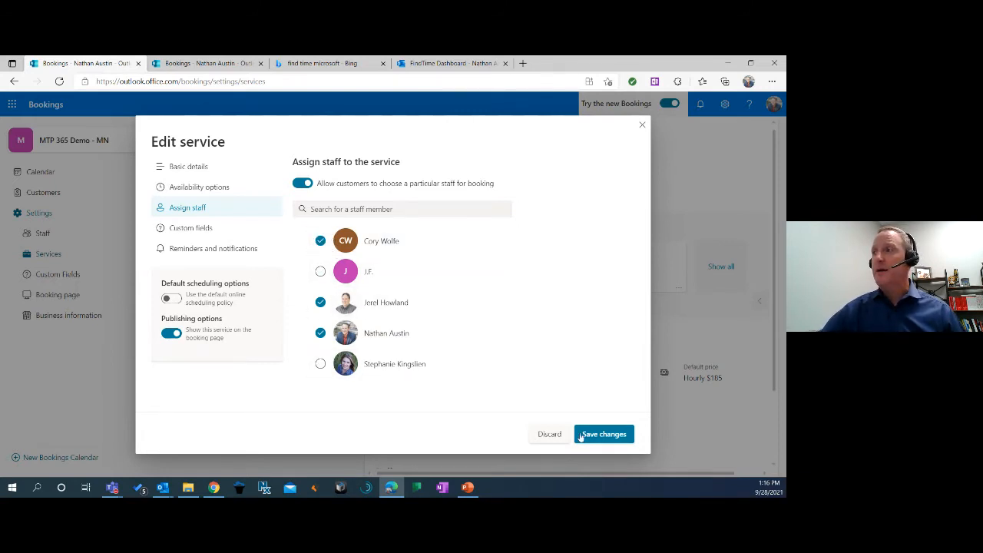
left_click(604, 435)
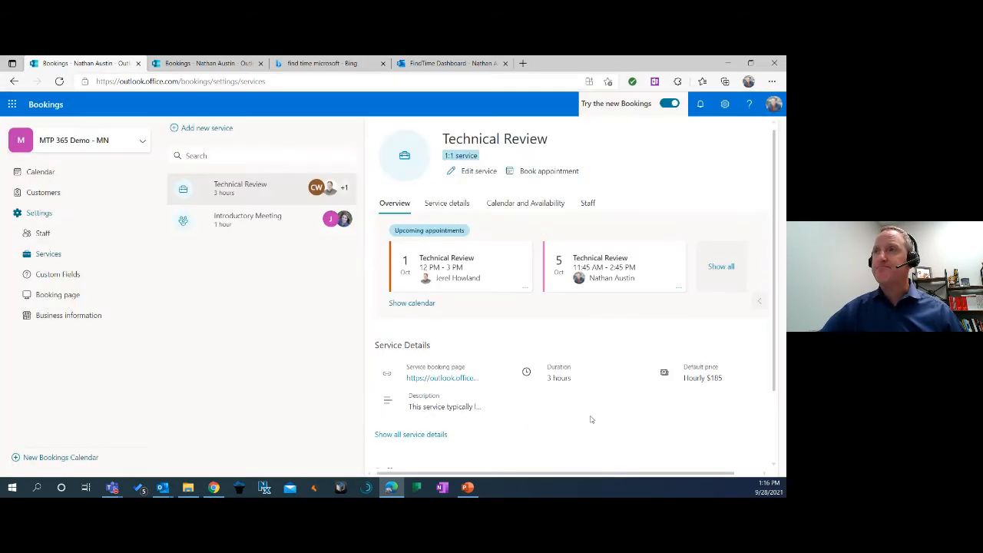
Reopen the Technical Review service's staff assignment and switch customer choice of a particular staff member off and back on.
left_click(480, 171)
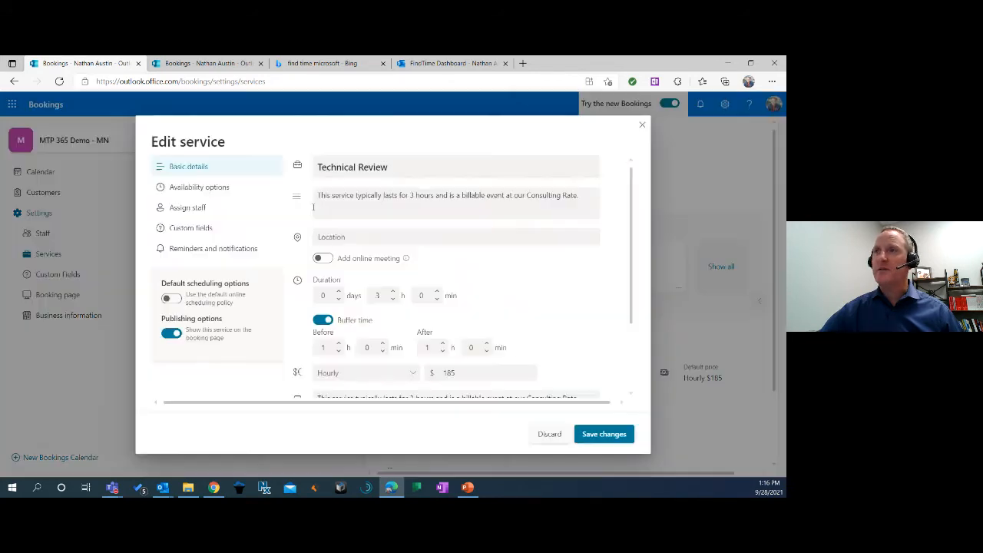
left_click(185, 208)
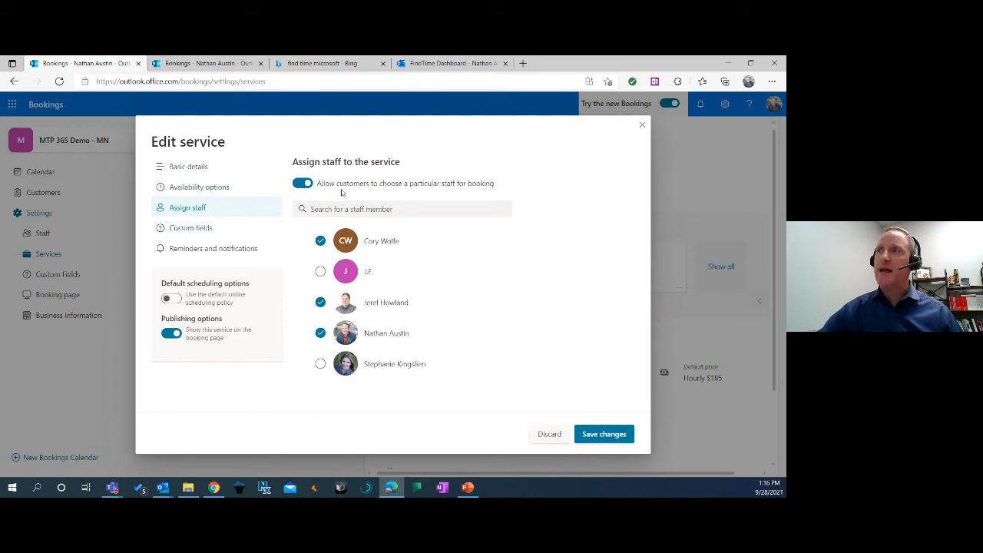
left_click(297, 183)
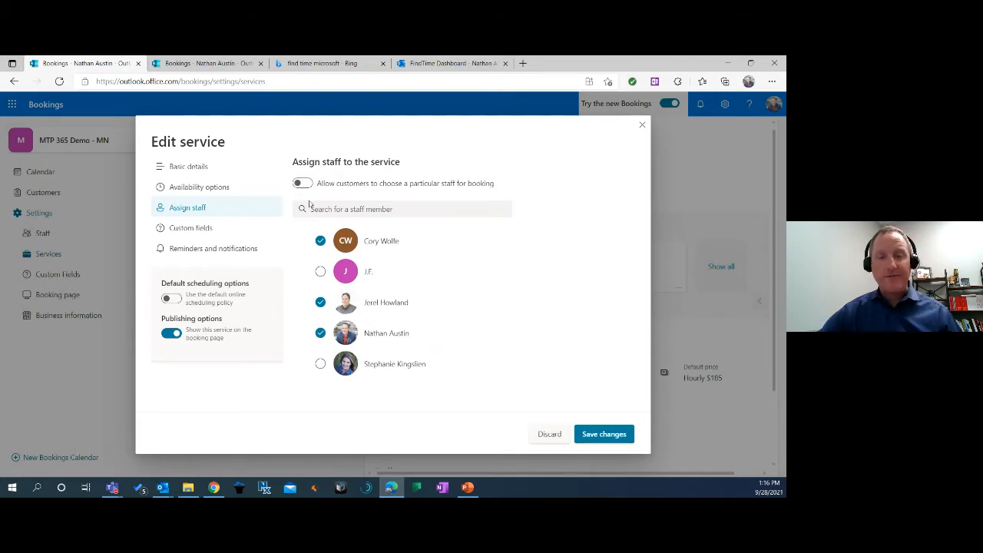
left_click(301, 184)
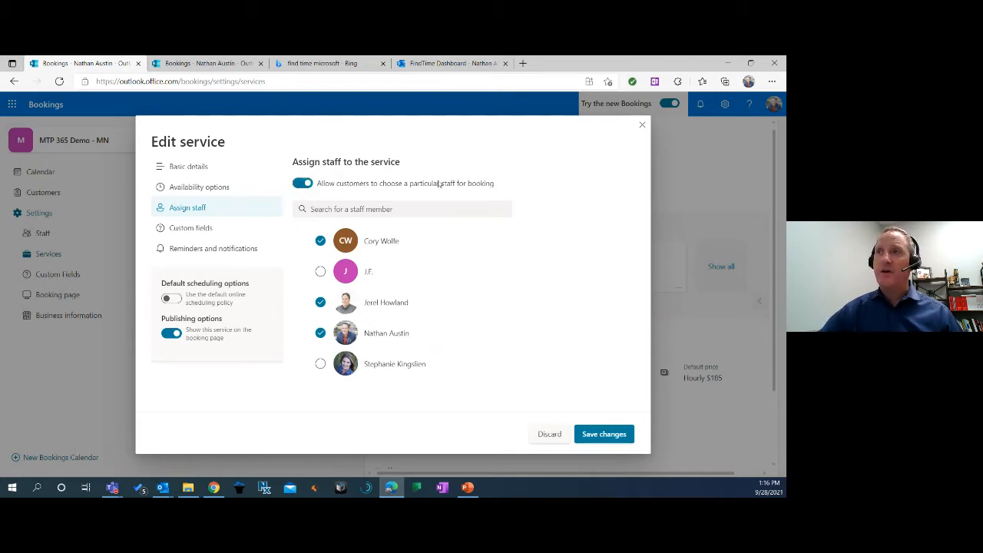
Make the customer phone number required for Technical Review and add the question about what customers hope to achieve as a required custom field.
left_click(186, 229)
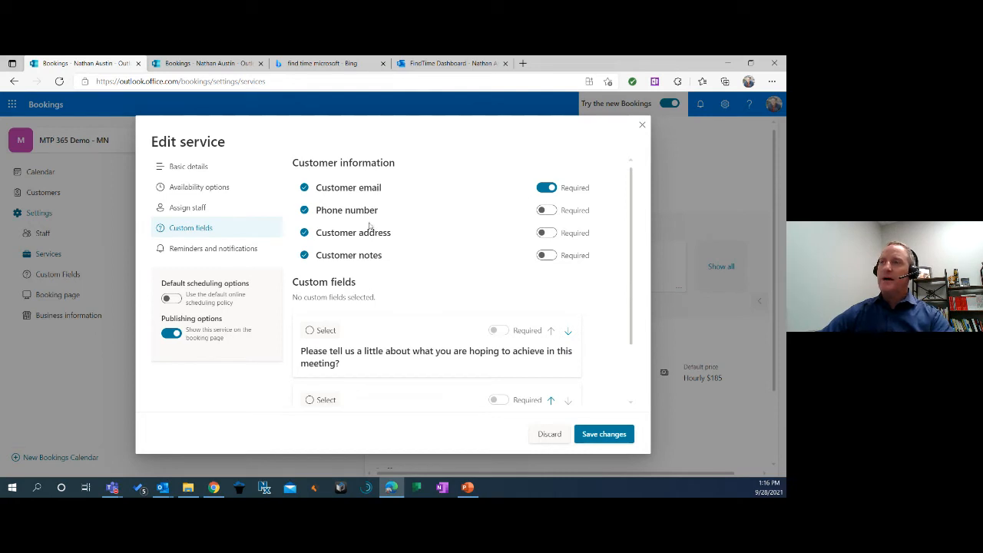
left_click(548, 212)
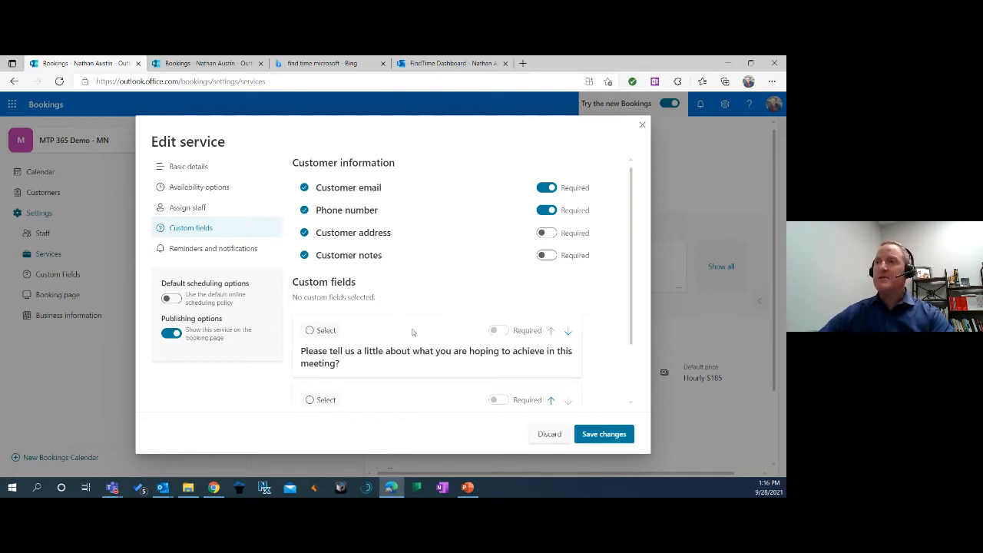
scroll(412, 332, "down", 2)
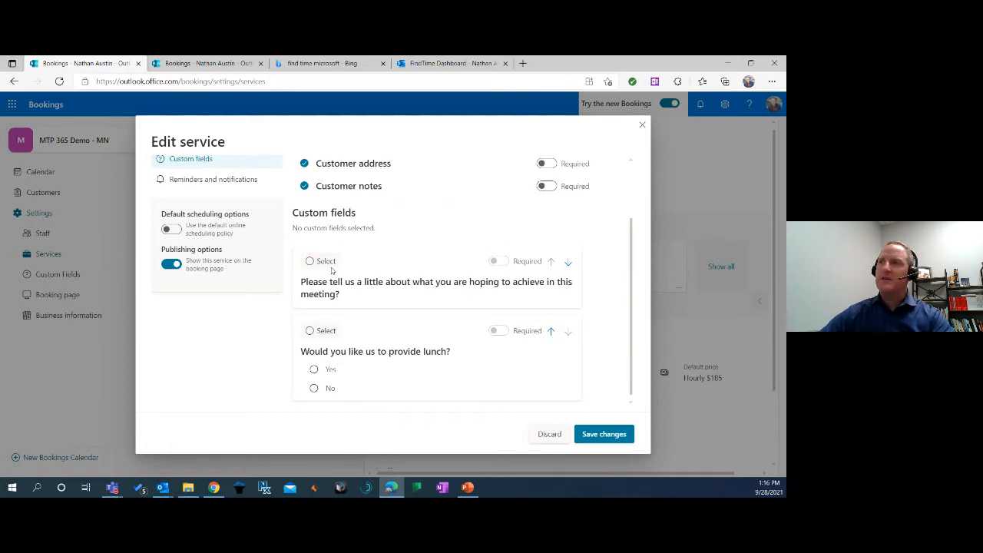
left_click(308, 261)
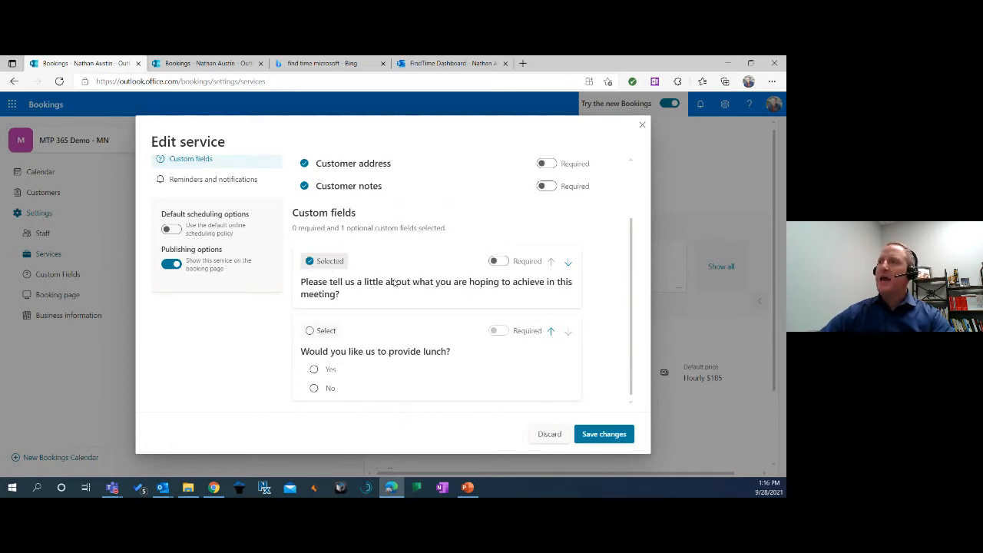
left_click(498, 262)
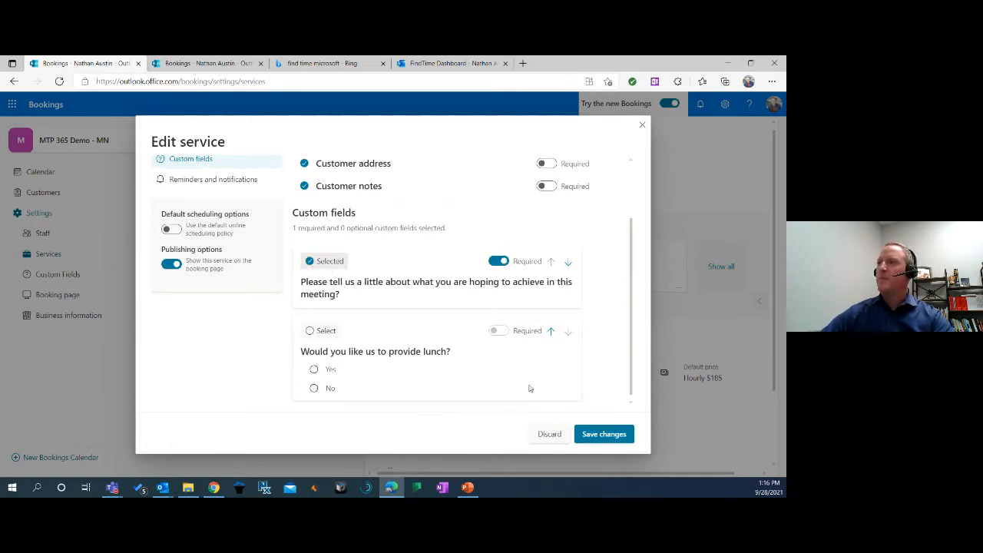
left_click(609, 437)
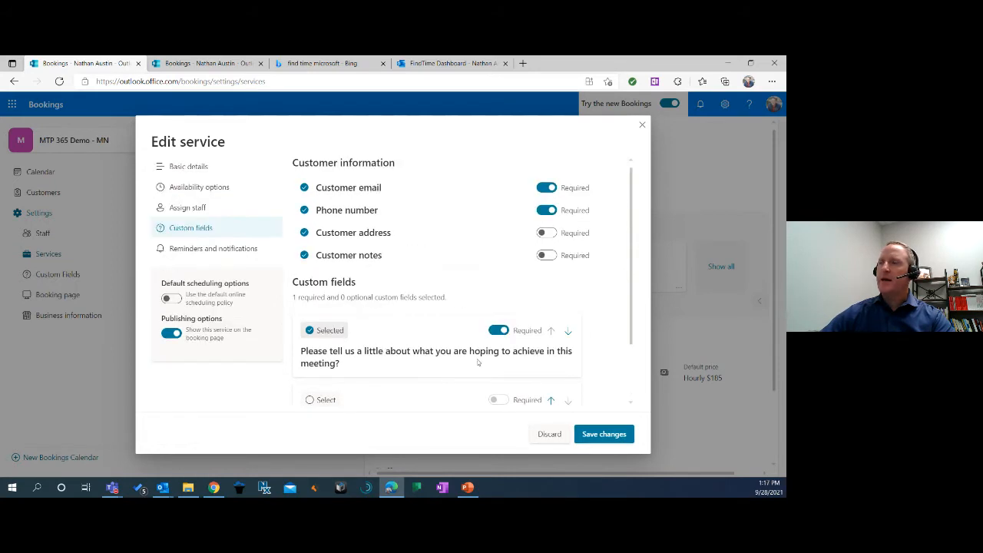
Review the Technical Review service's notification options and email reminders, and save the service changes.
left_click(192, 250)
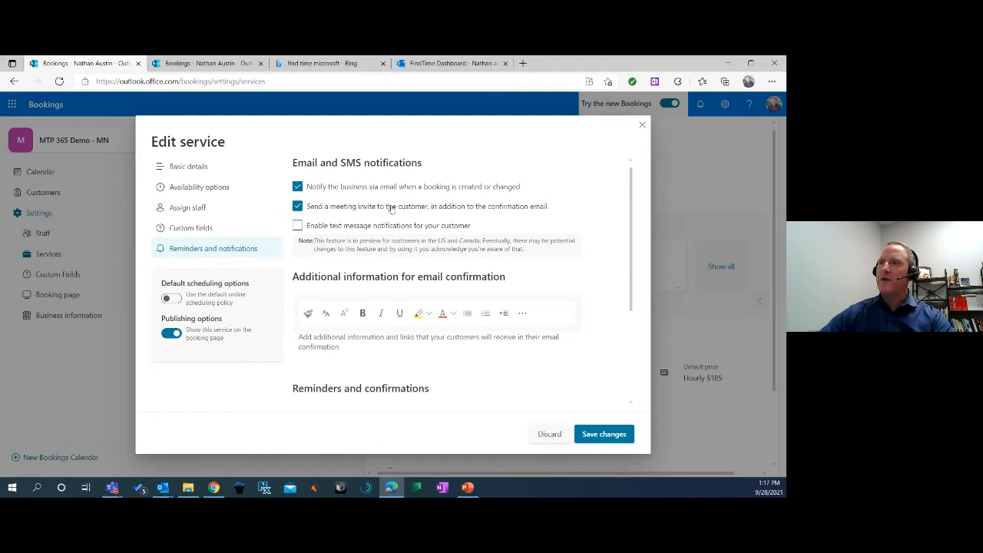
scroll(396, 380, "down", 2)
scroll(396, 372, "down", 1)
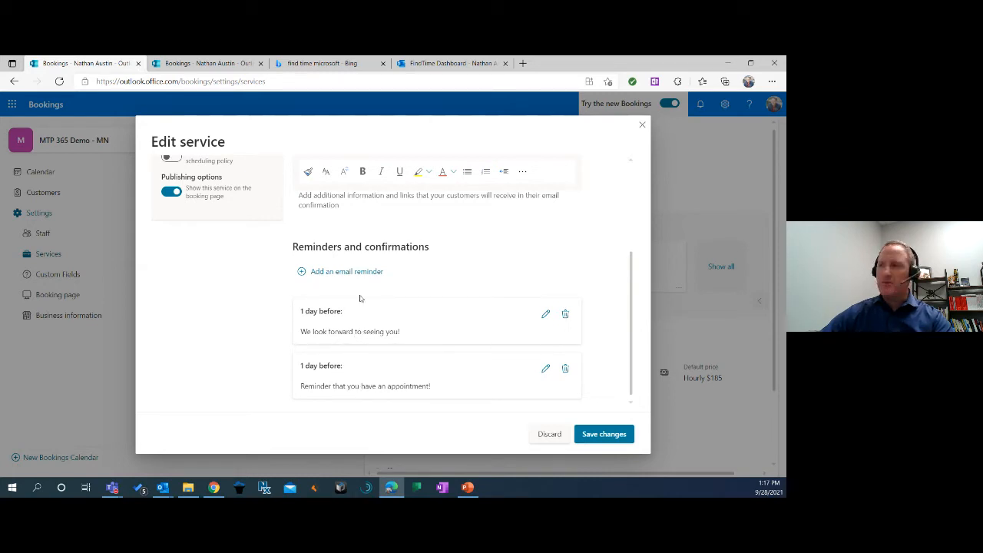
left_click(594, 436)
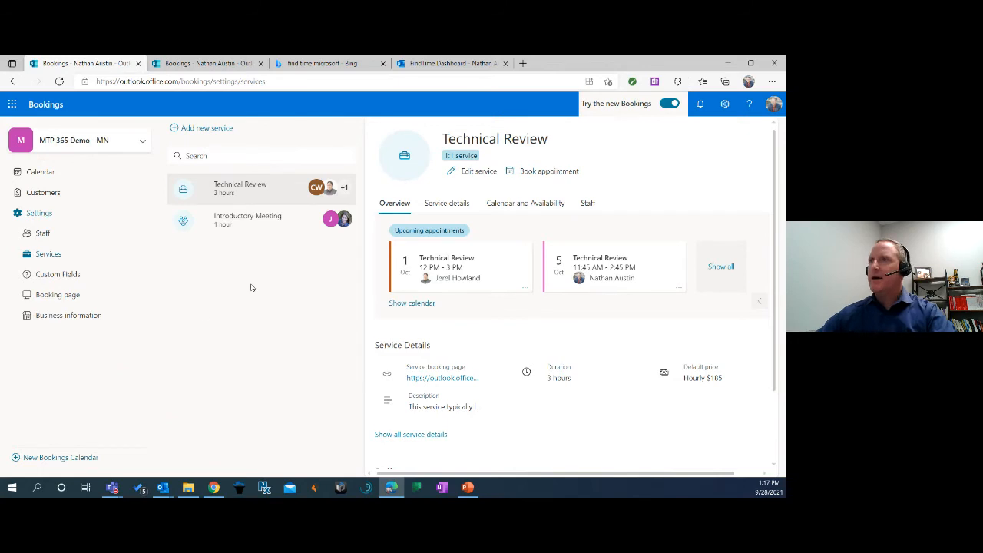
Open the Introductory Meeting service for editing, review its basic details, assigned staff and custom fields, and save it without edits.
left_click(253, 221)
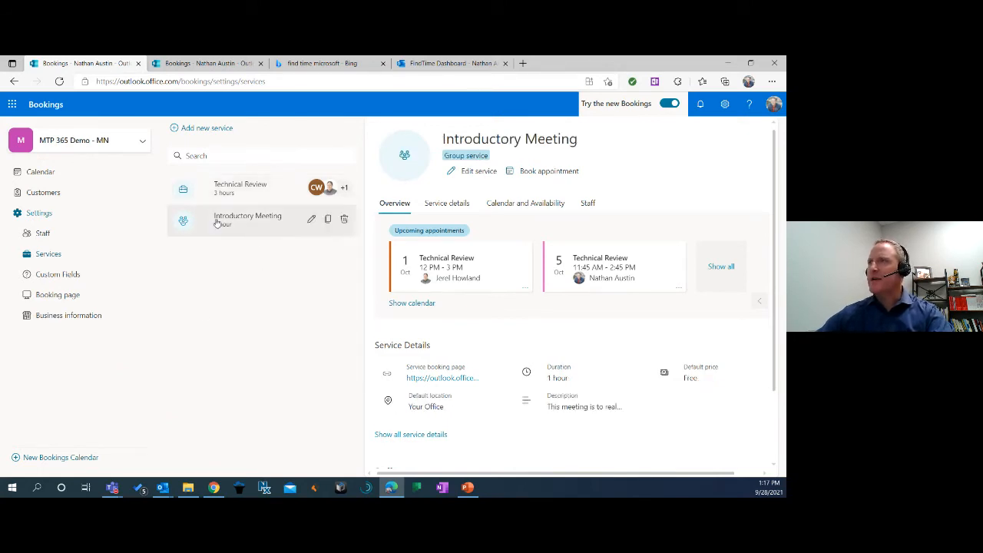
left_click(476, 172)
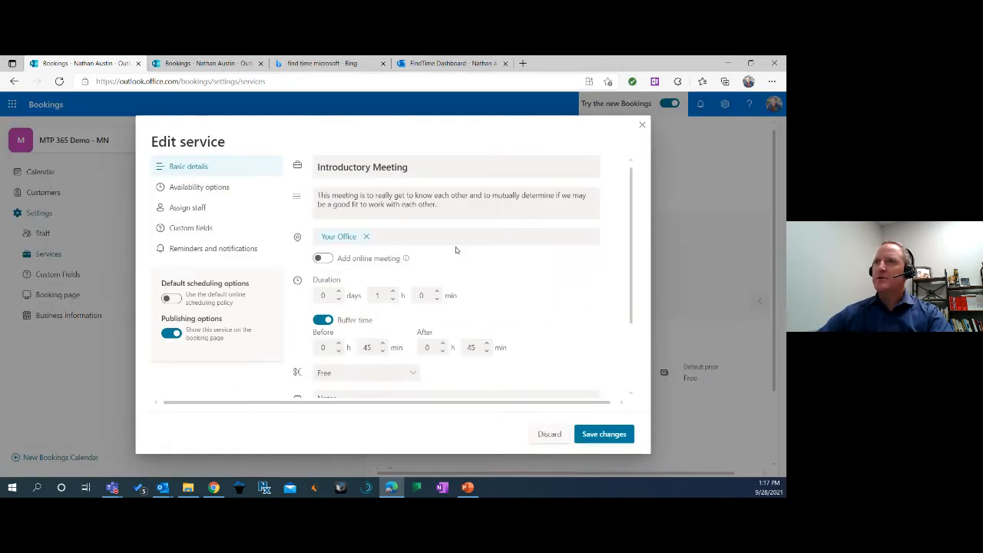
left_click(199, 208)
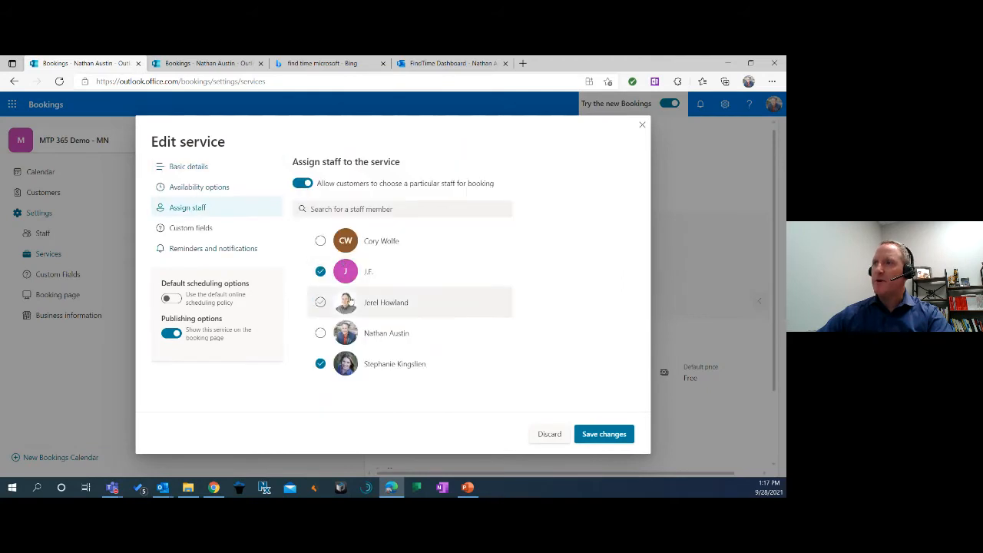
left_click(196, 230)
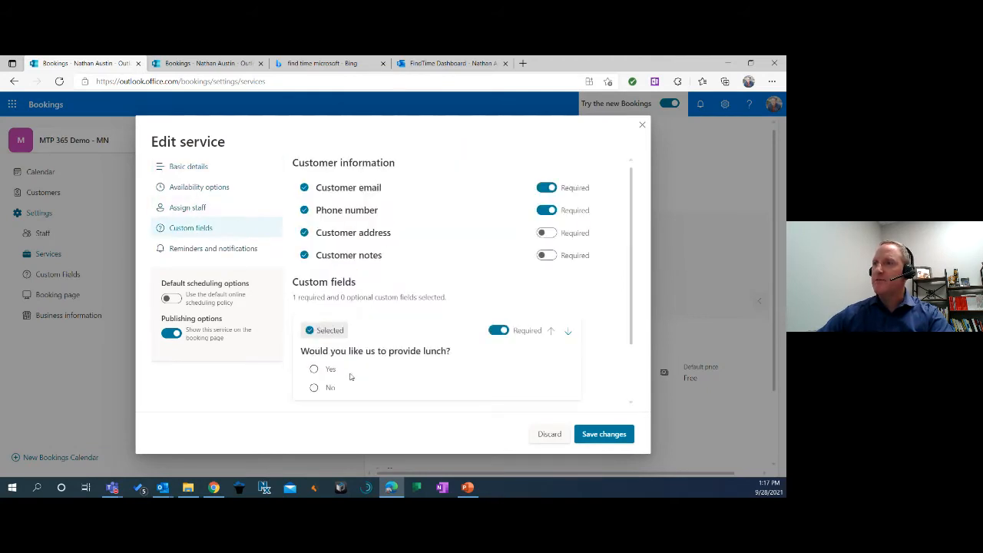
left_click(581, 438)
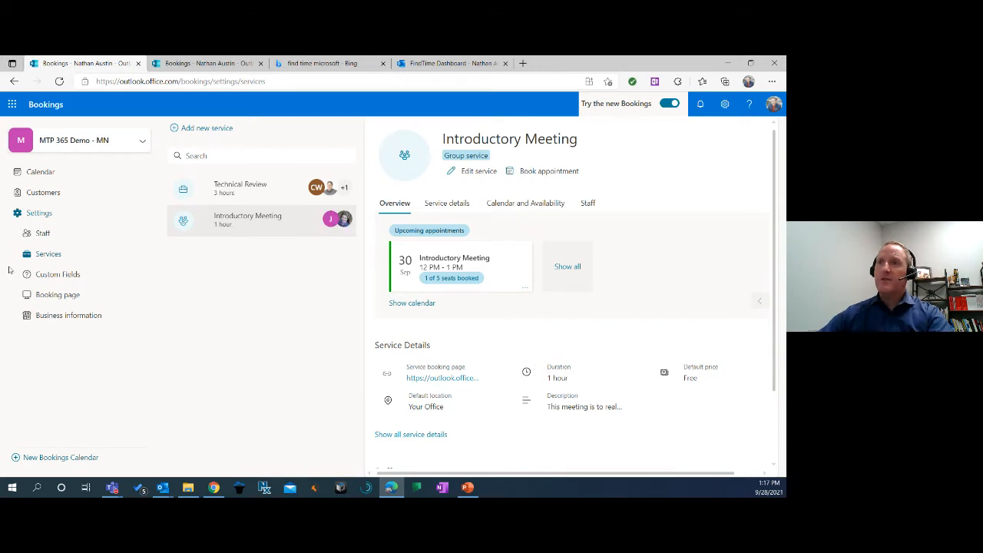
Review the calendar's custom fields and the self-service availability choices in the booking page settings.
left_click(52, 280)
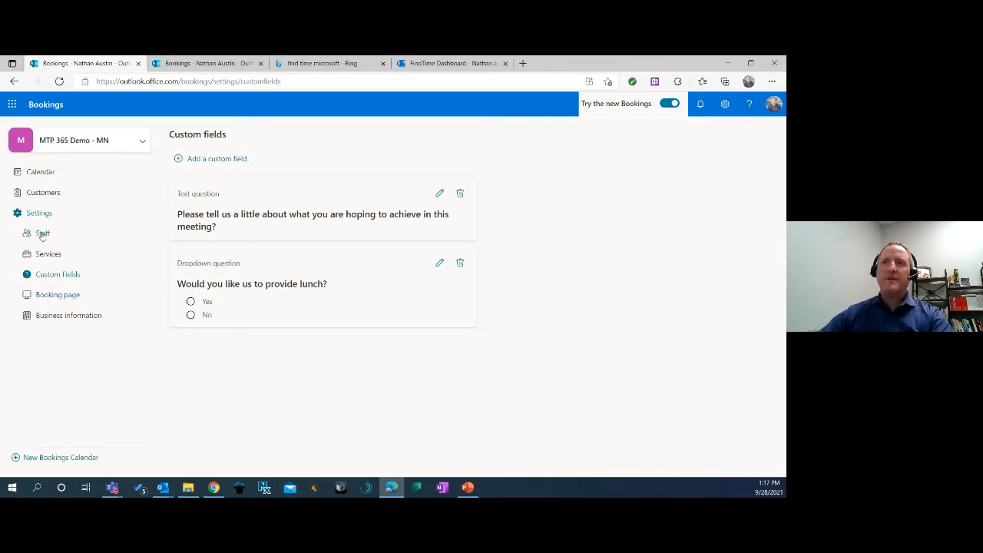
left_click(51, 296)
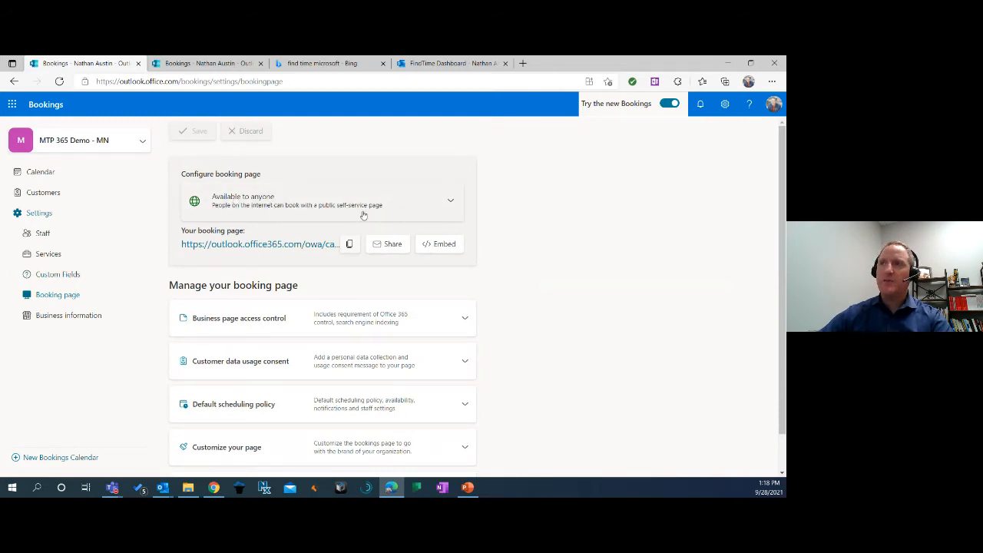
left_click(448, 201)
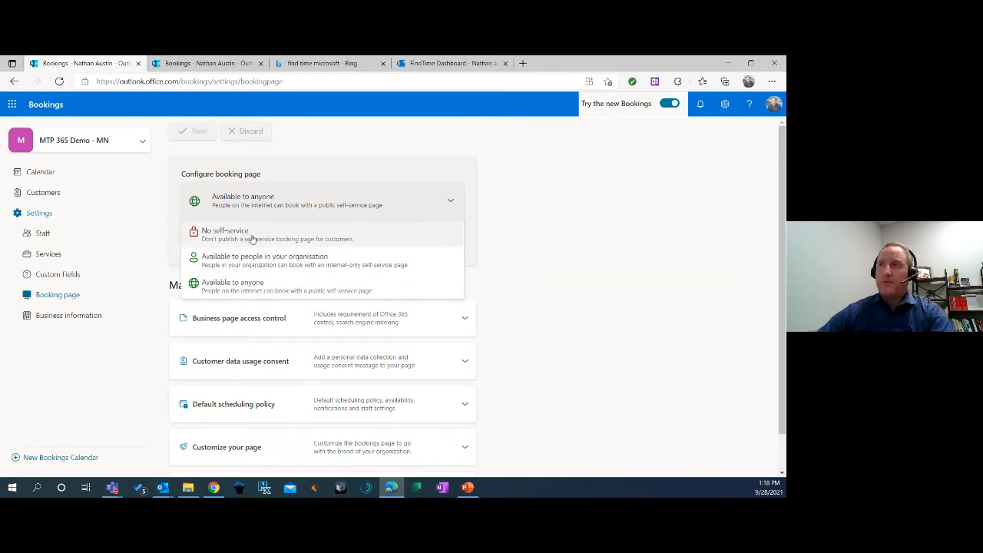
left_click(531, 221)
Review the booking page's business page access control settings and its color theme and logo customization options.
scroll(452, 319, "down", 1)
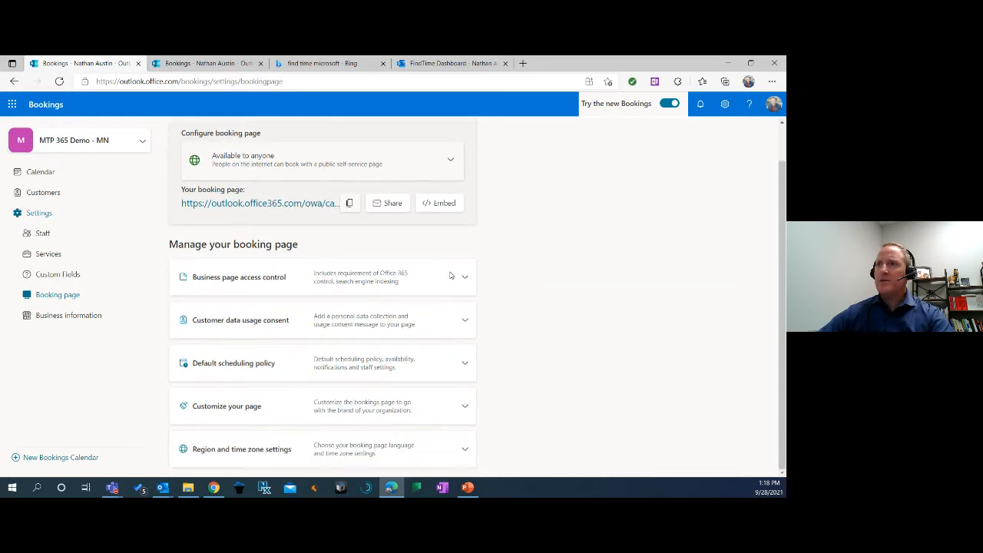
left_click(463, 277)
scroll(260, 267, "down", 1)
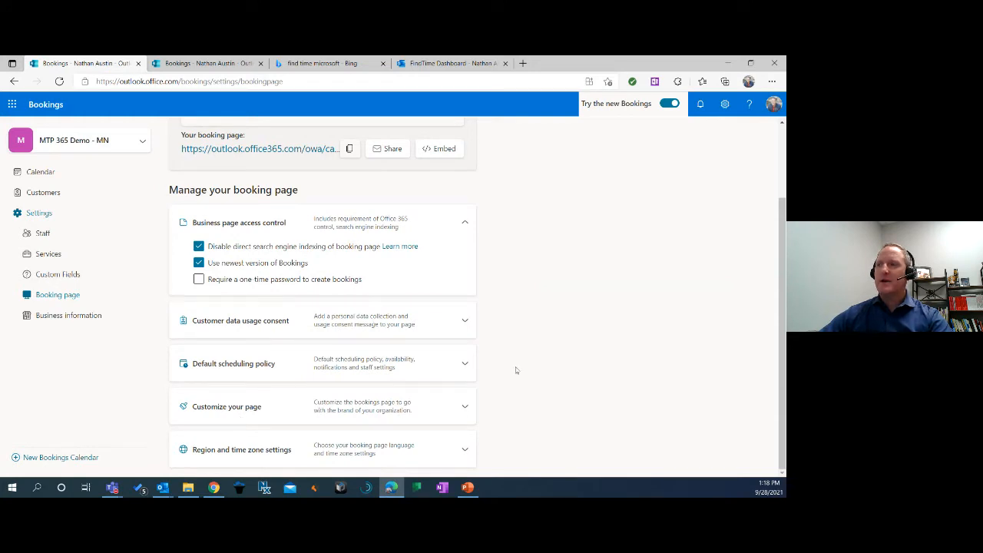
left_click(465, 407)
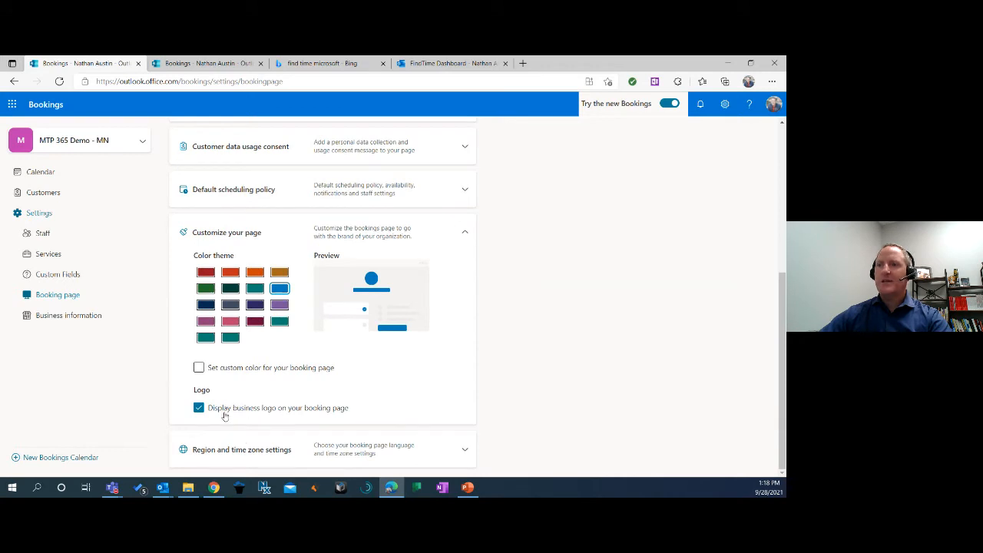
left_click(465, 232)
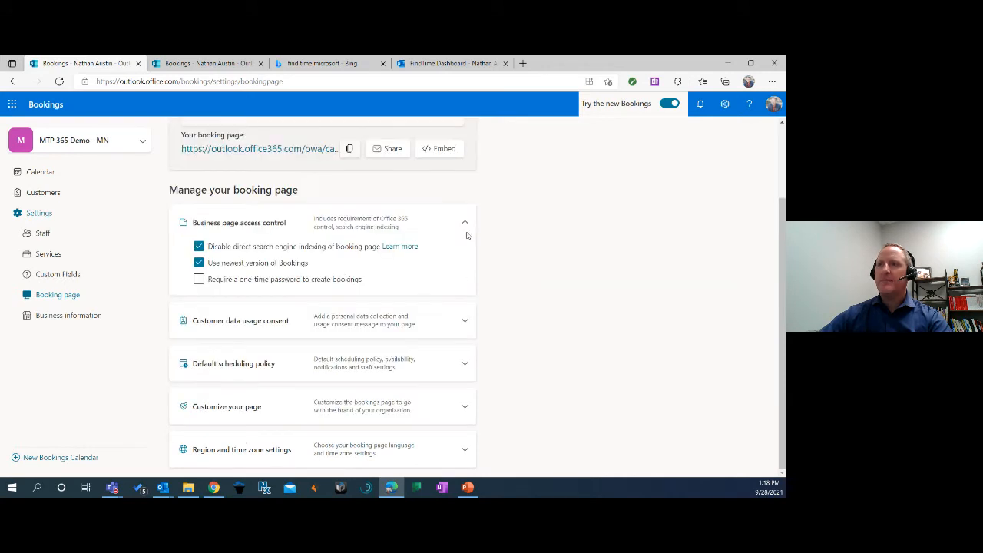
Review the booking page's region and time zone settings, including its language and business time zone options.
left_click(464, 449)
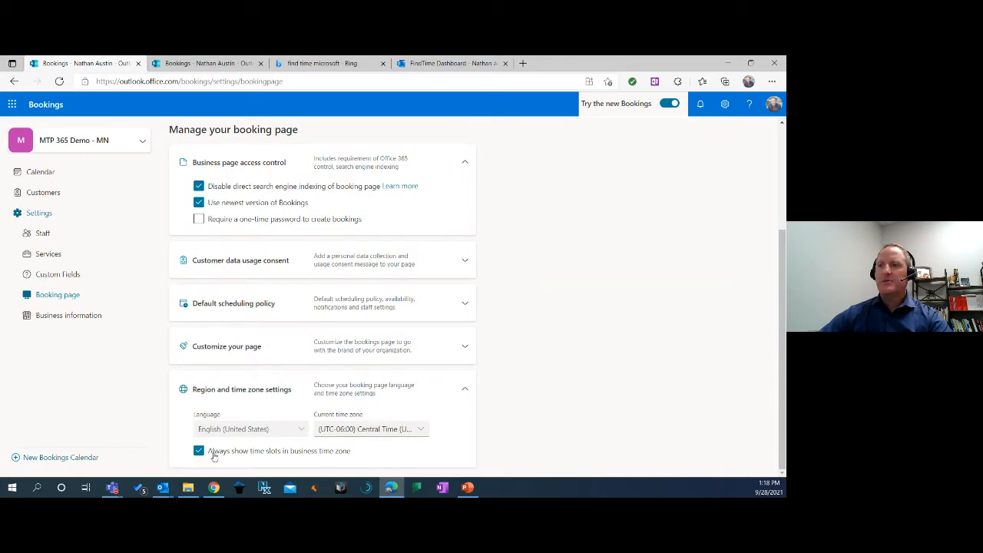
left_click(465, 389)
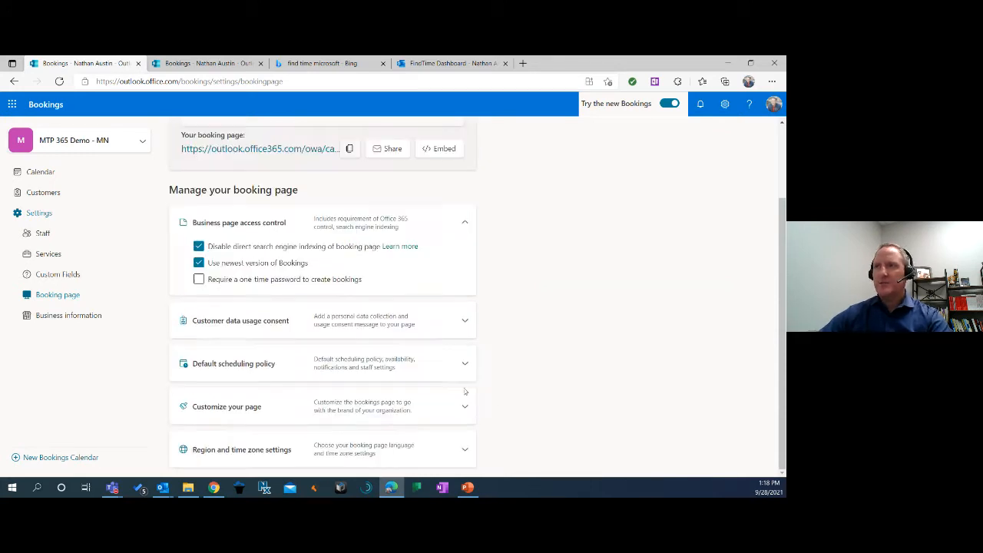
scroll(476, 388, "up", 2)
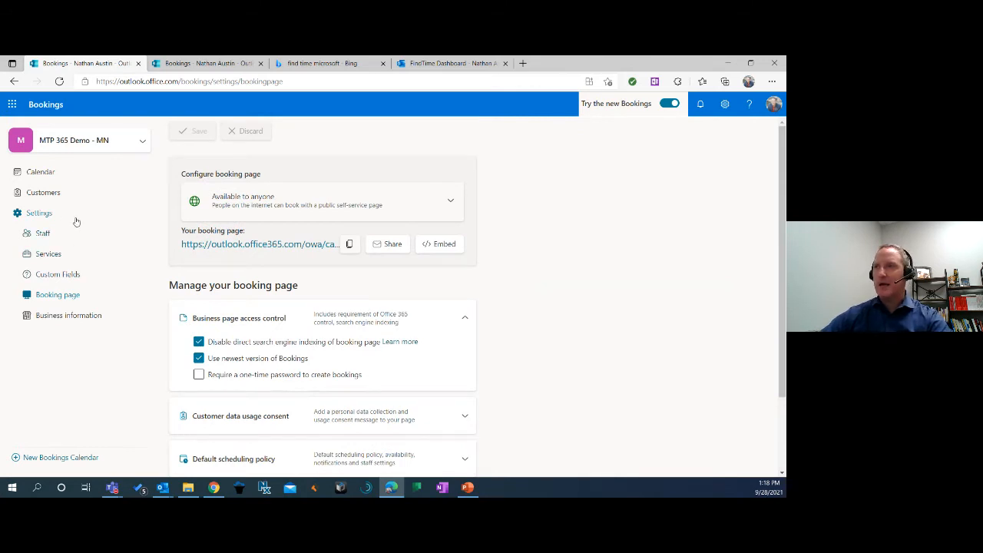
Copy the booking page link and open it in Chrome to see the public self-service page.
left_click(349, 246)
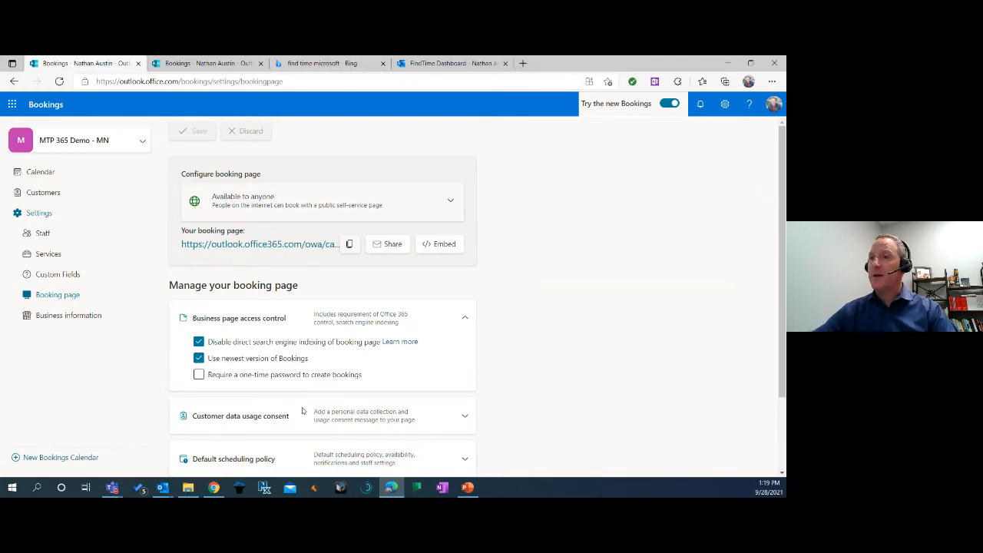
left_click(214, 488)
left_click(171, 82)
key("ctrl+v")
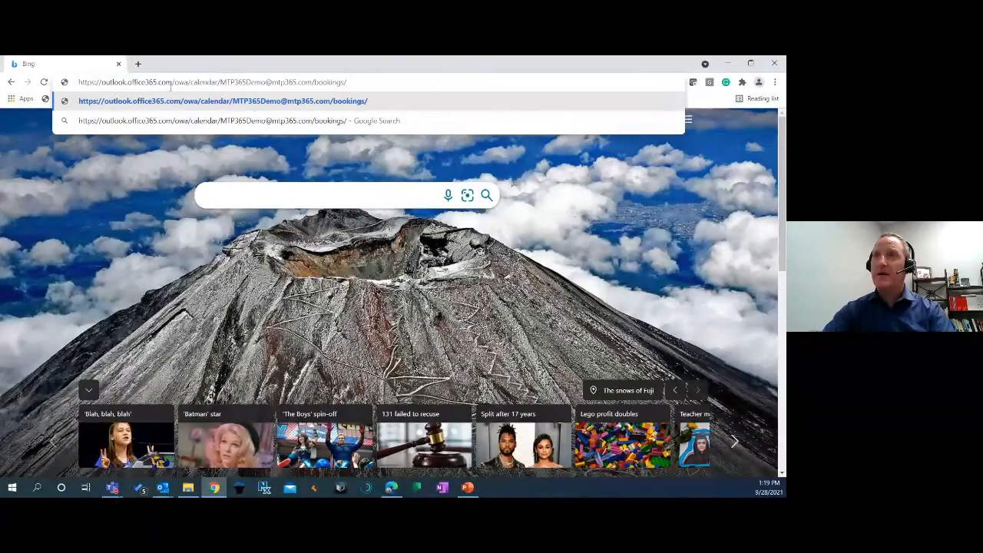
key("Return")
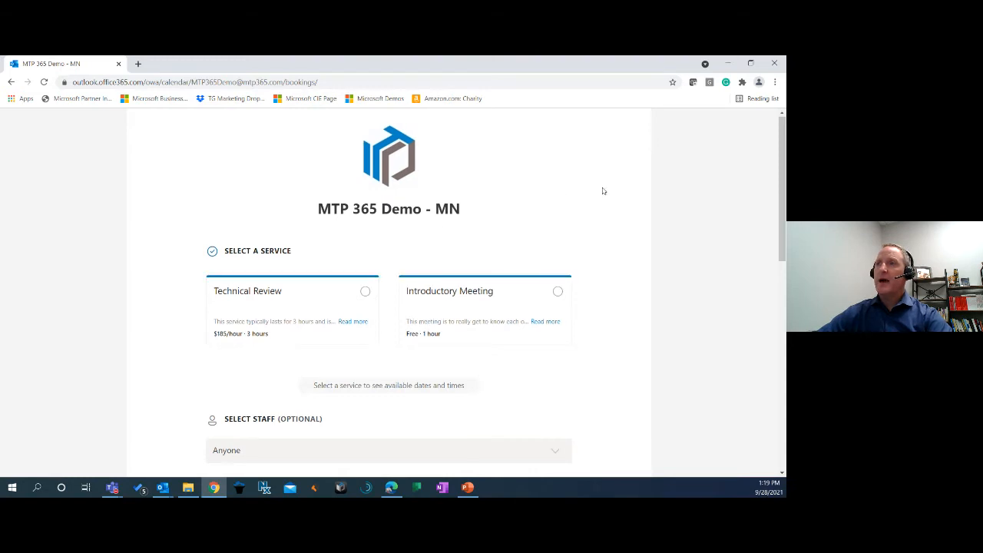
Select the Introductory Meeting service on the public booking page and choose the last listed staff member.
scroll(636, 346, "down", 2)
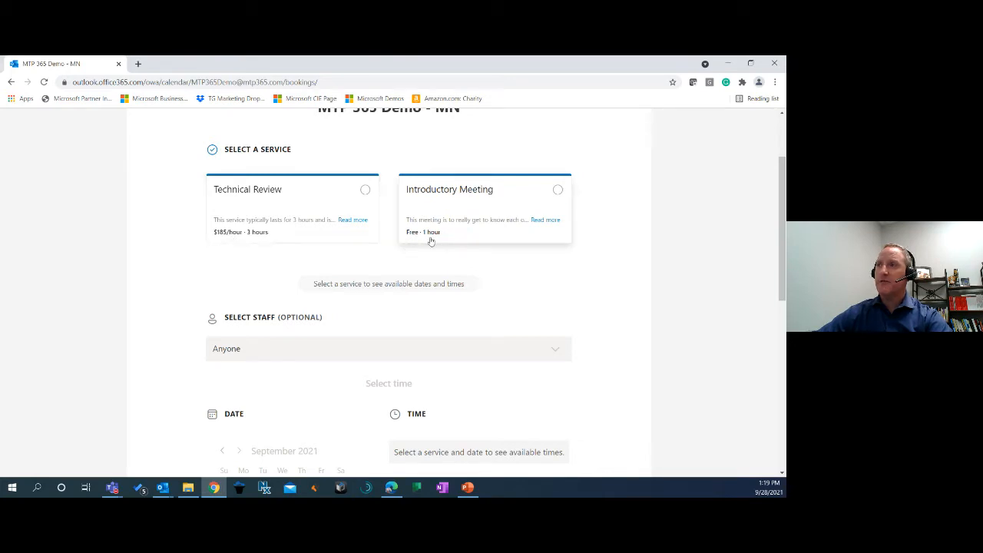
scroll(575, 270, "down", 1)
scroll(575, 270, "down", 1)
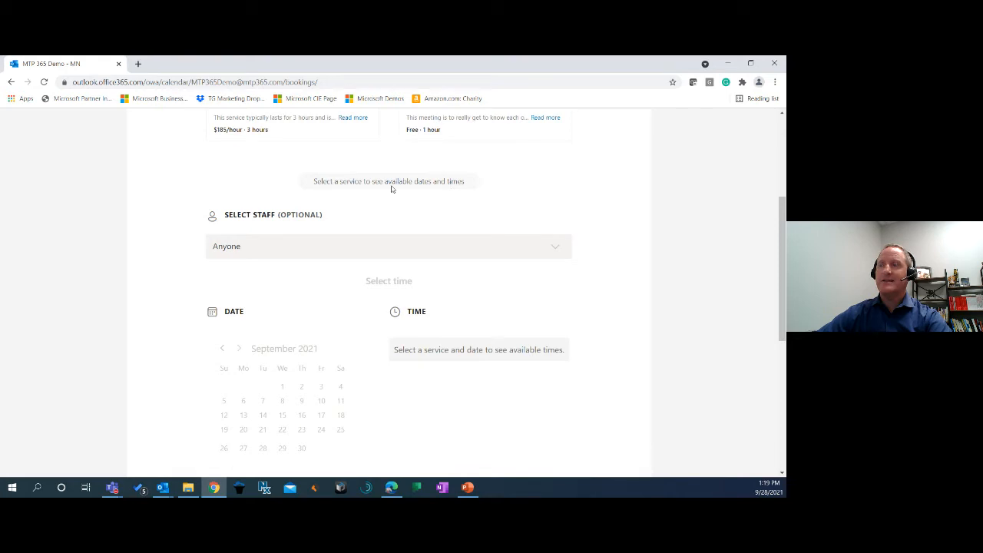
scroll(537, 203, "up", 1)
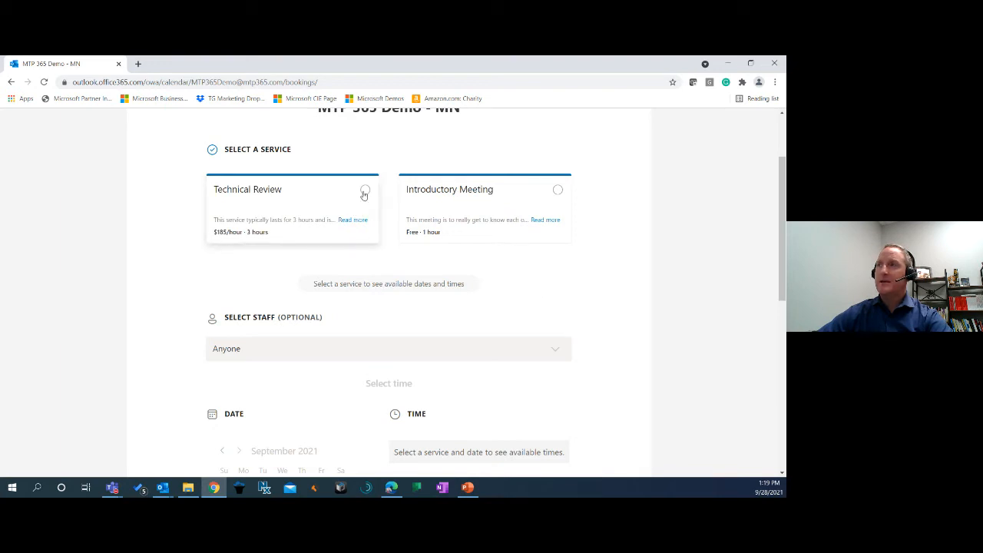
left_click(557, 193)
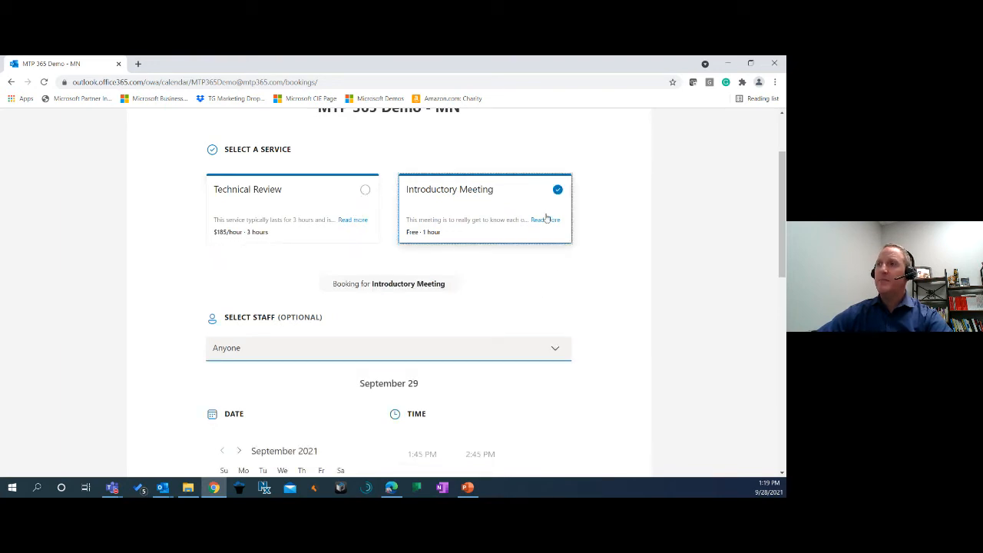
scroll(512, 292, "down", 1)
scroll(512, 292, "down", 1)
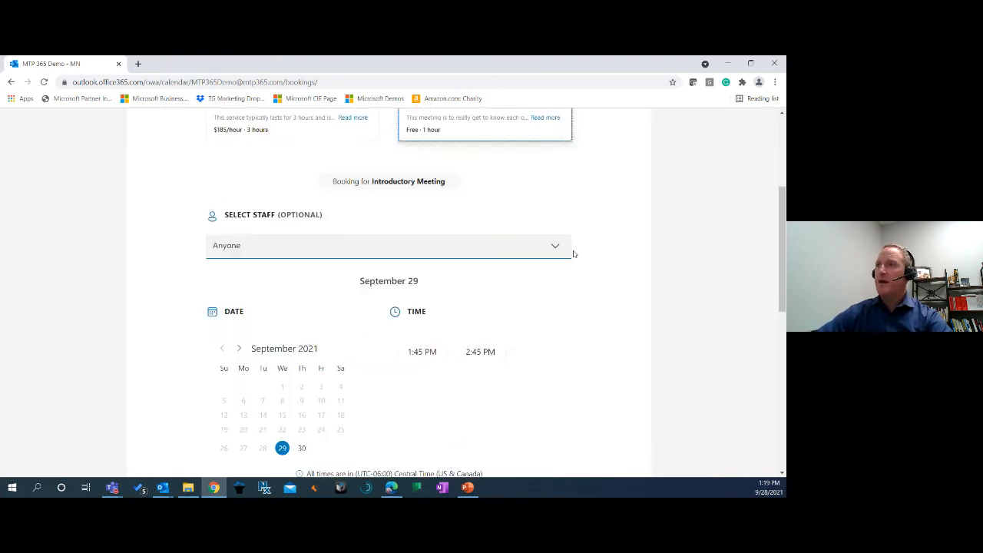
left_click(556, 246)
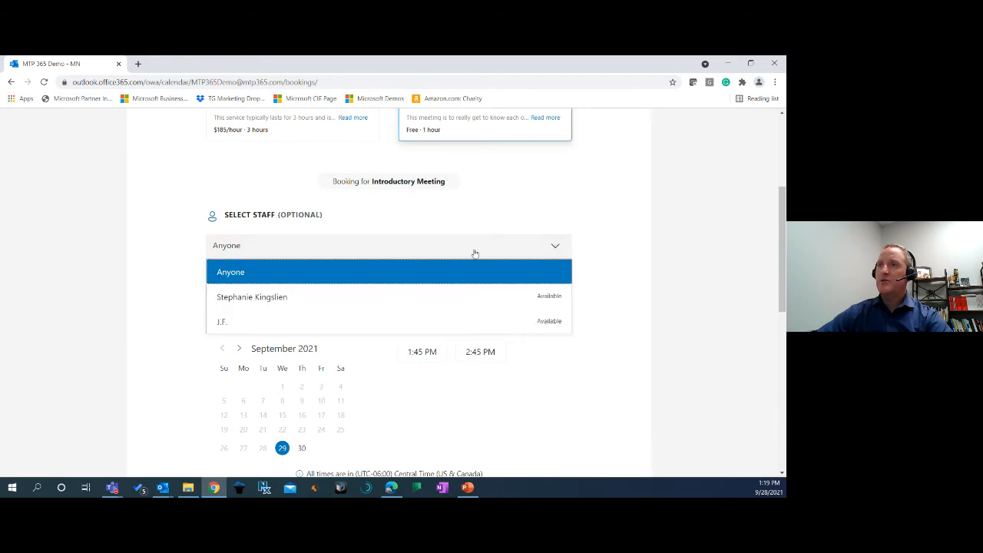
left_click(253, 323)
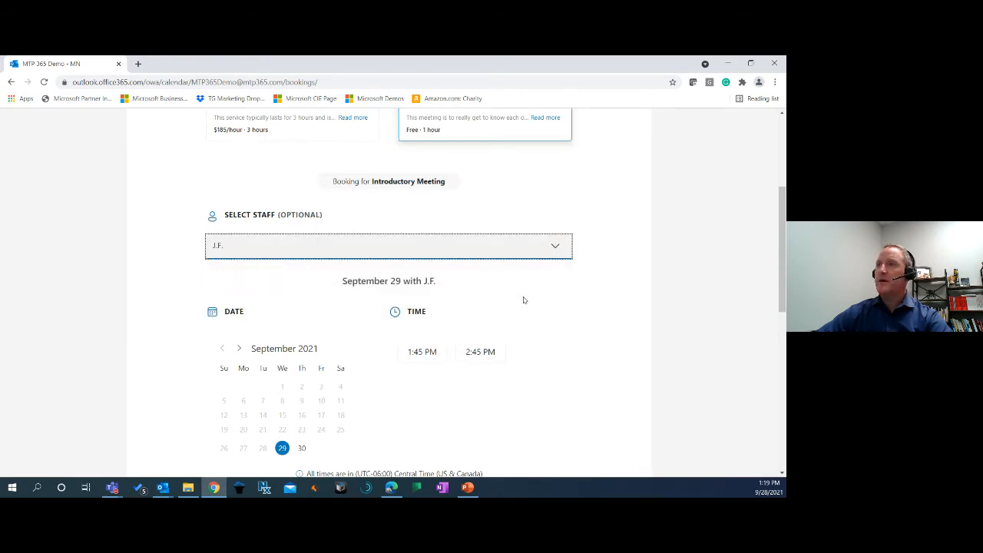
Choose October 5, 2021 at 11:45 AM as the meeting's date and time.
scroll(521, 297, "down", 1)
scroll(412, 340, "down", 2)
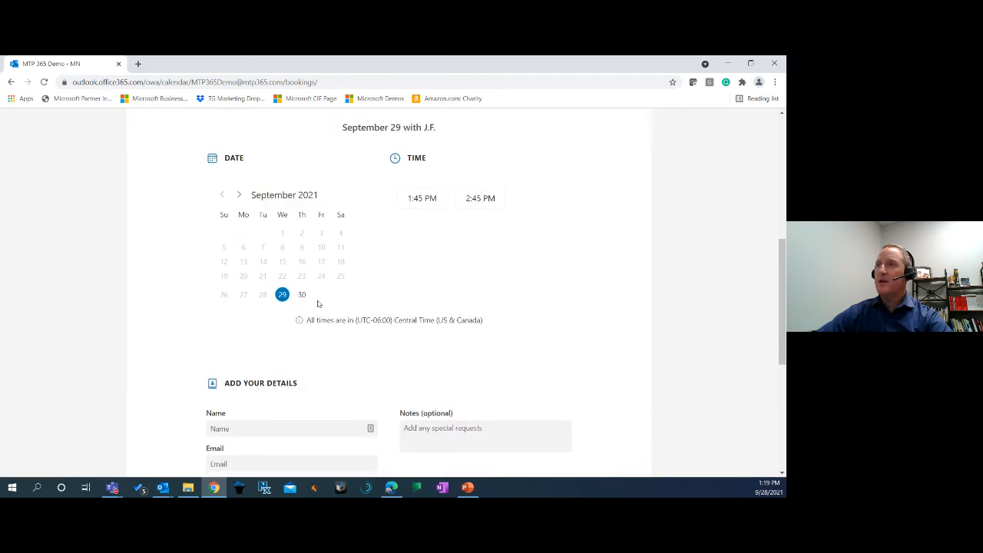
left_click(239, 195)
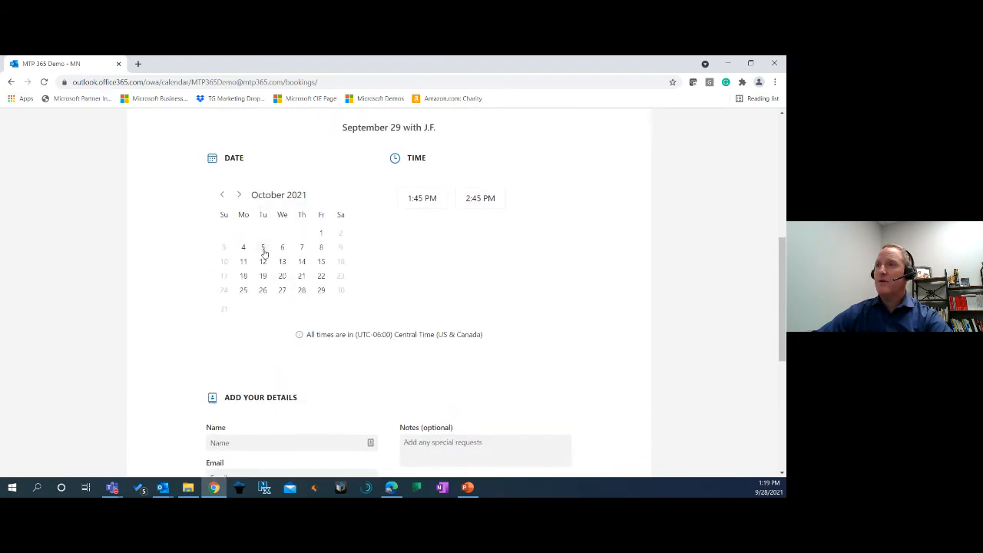
left_click(262, 246)
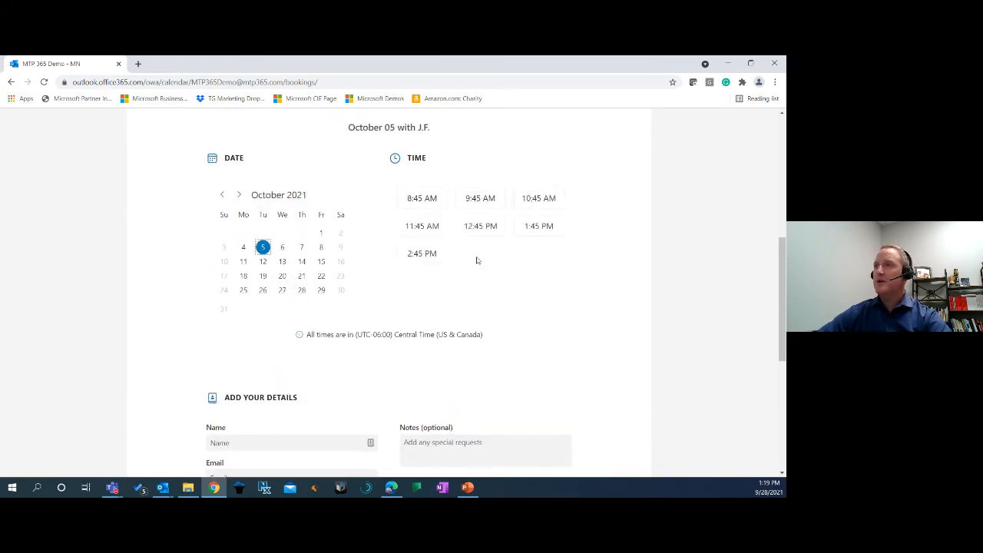
left_click(422, 228)
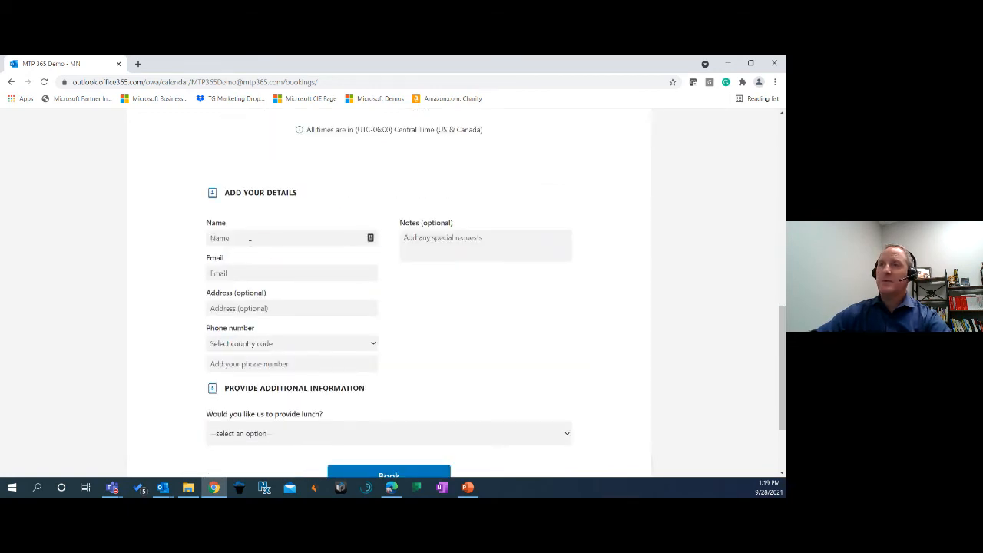
Fill in the customer's name, email, address and phone number from the first saved profile, with country code United States +1.
left_click(244, 238)
type("Nathan Austin")
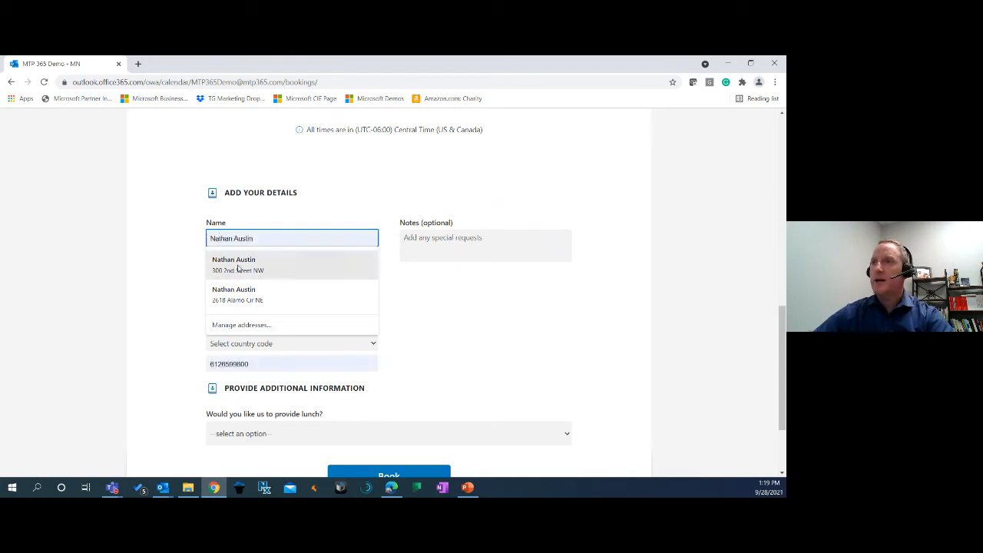
left_click(238, 264)
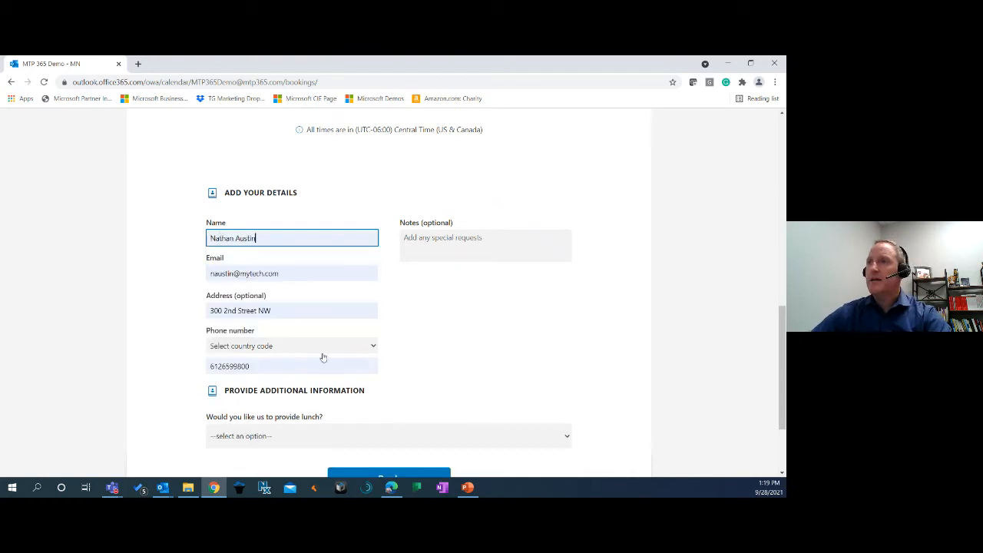
scroll(435, 323, "down", 1)
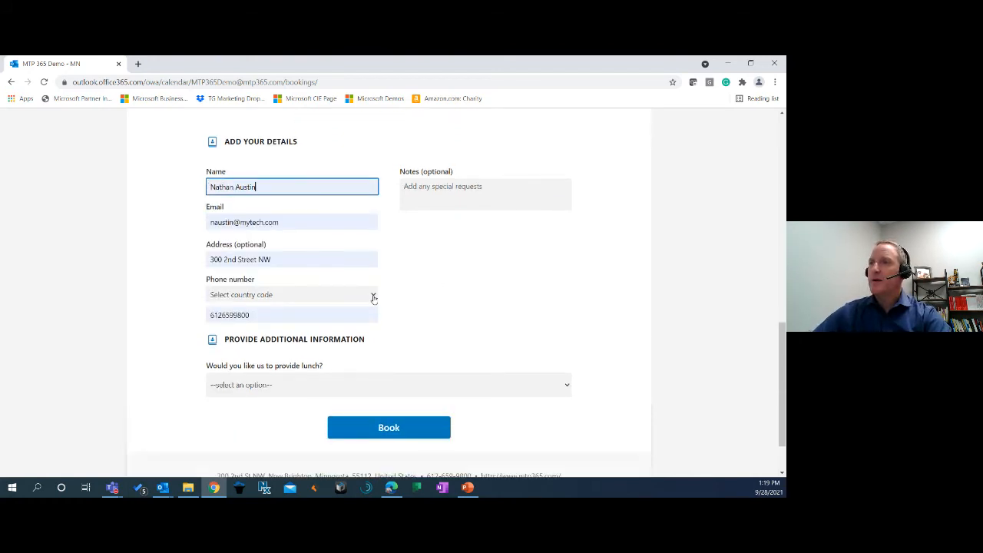
left_click(371, 298)
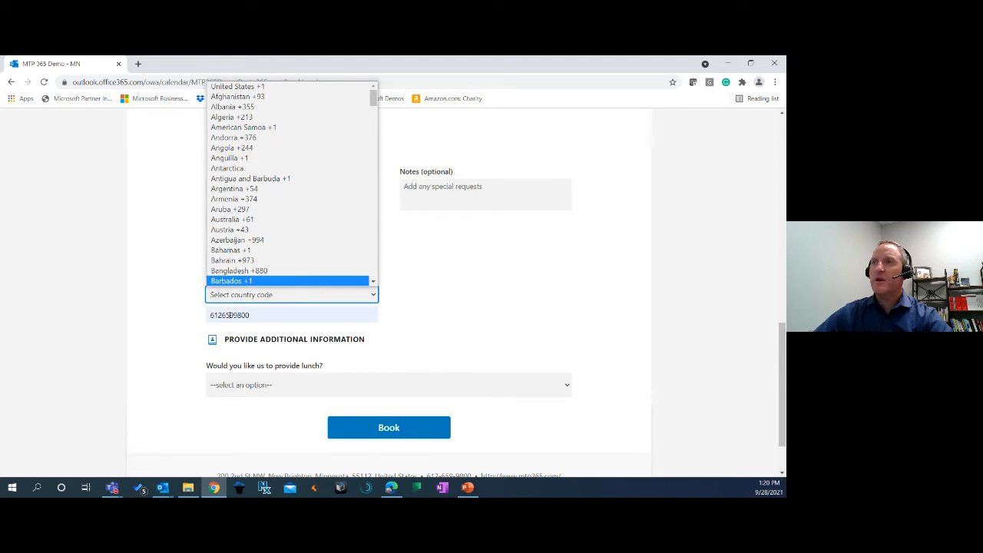
left_click(239, 86)
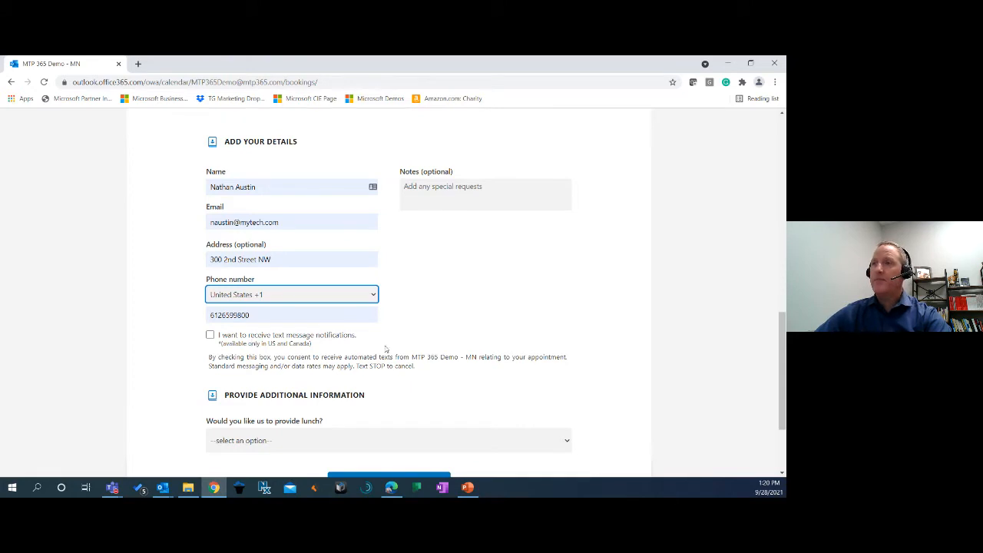
Answer Yes to the custom question about providing lunch.
scroll(400, 341, "down", 2)
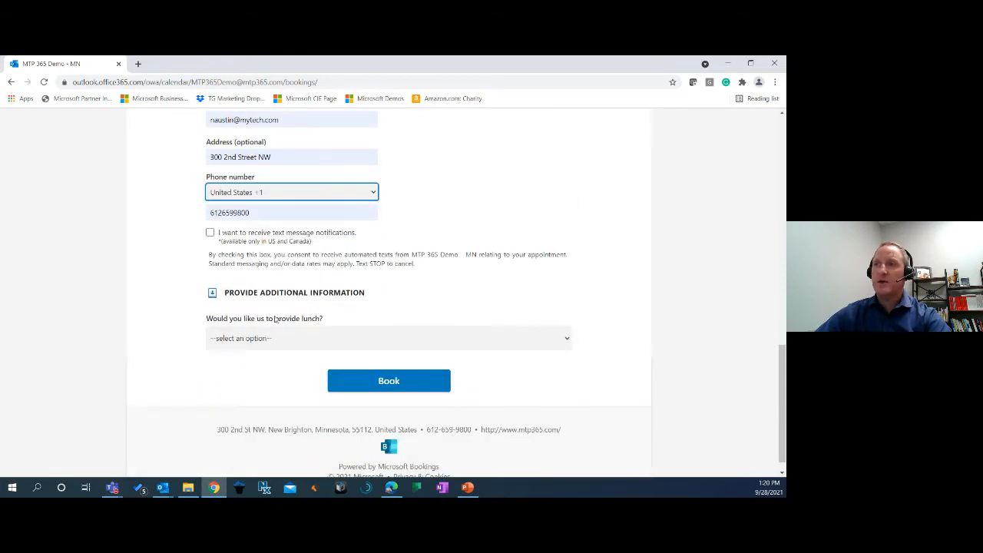
left_click(328, 339)
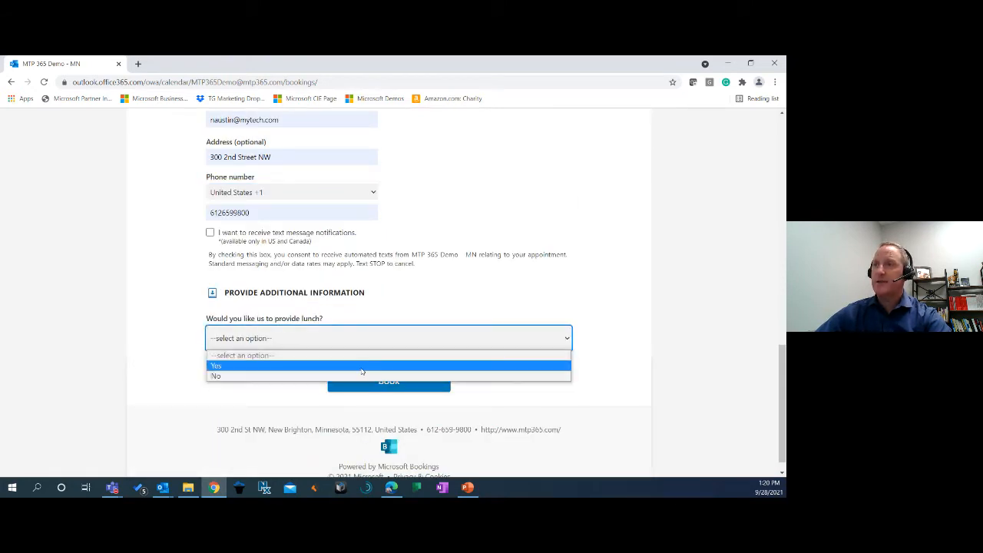
left_click(312, 368)
Review the completed form's service, staff, time and customer details, and submit the Introductory Meeting booking.
scroll(538, 242, "up", 3)
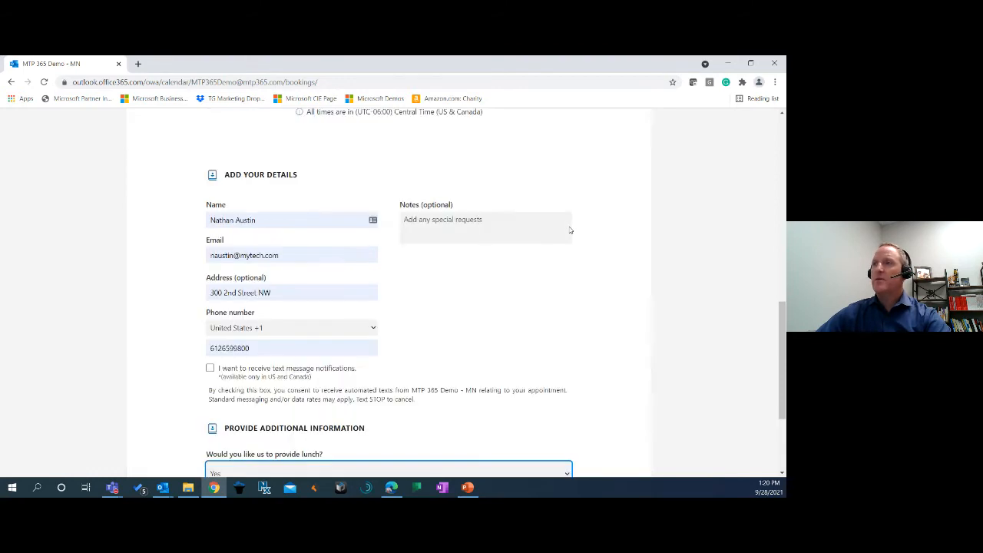
scroll(571, 230, "down", 3)
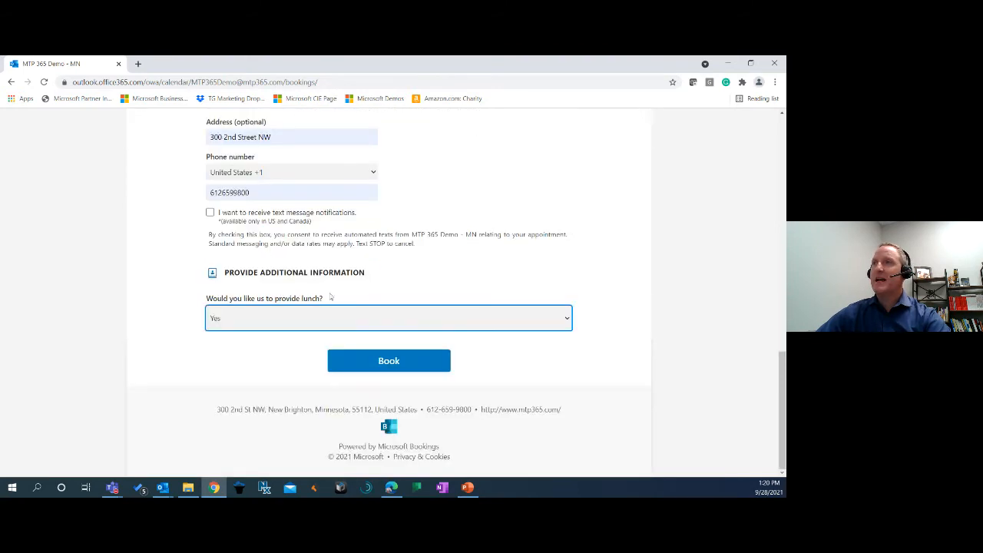
scroll(330, 296, "up", 2)
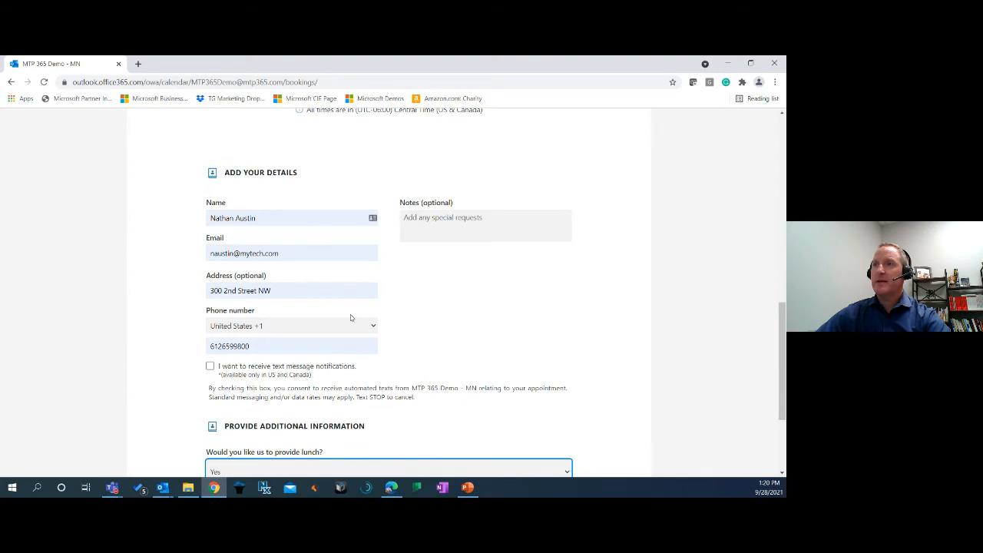
scroll(336, 274, "down", 2)
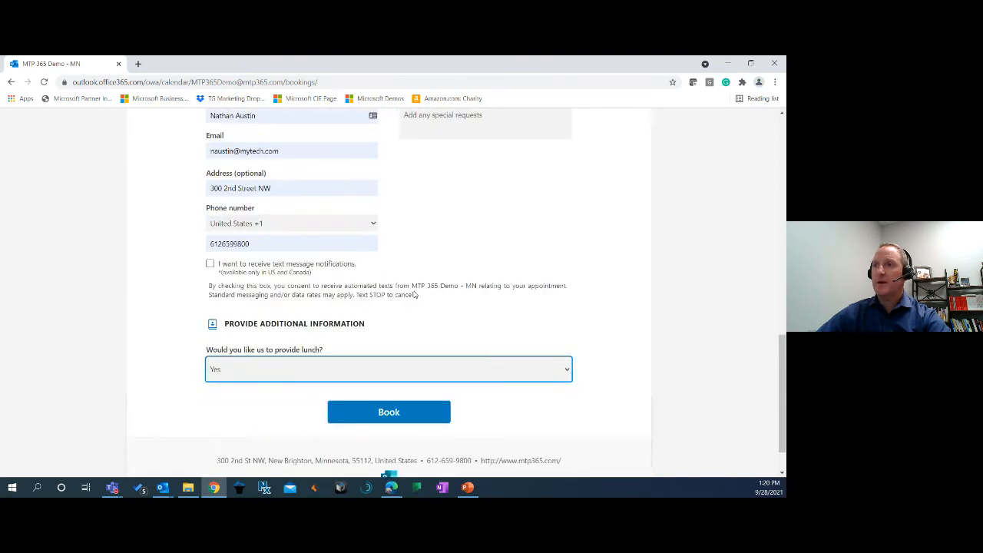
scroll(472, 264, "up", 10)
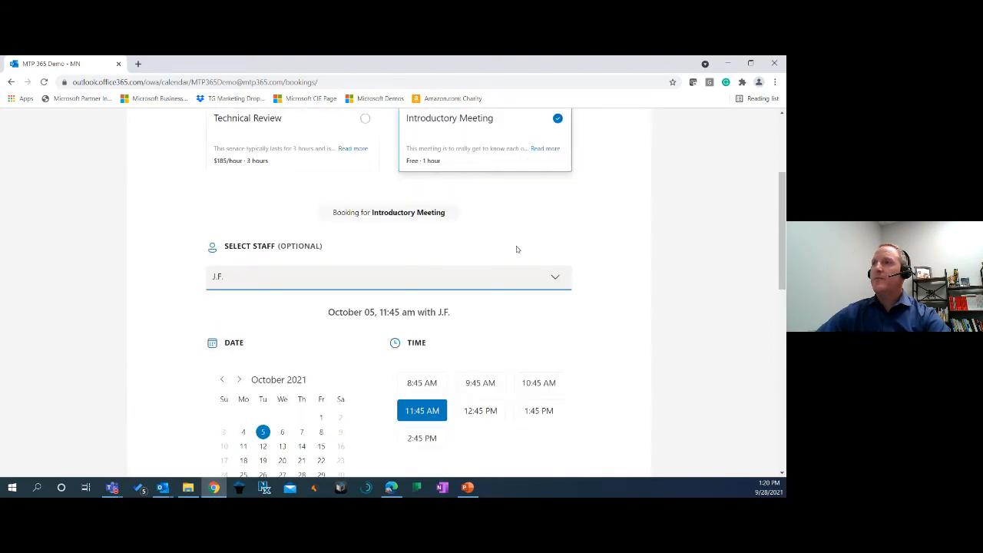
scroll(530, 241, "up", 2)
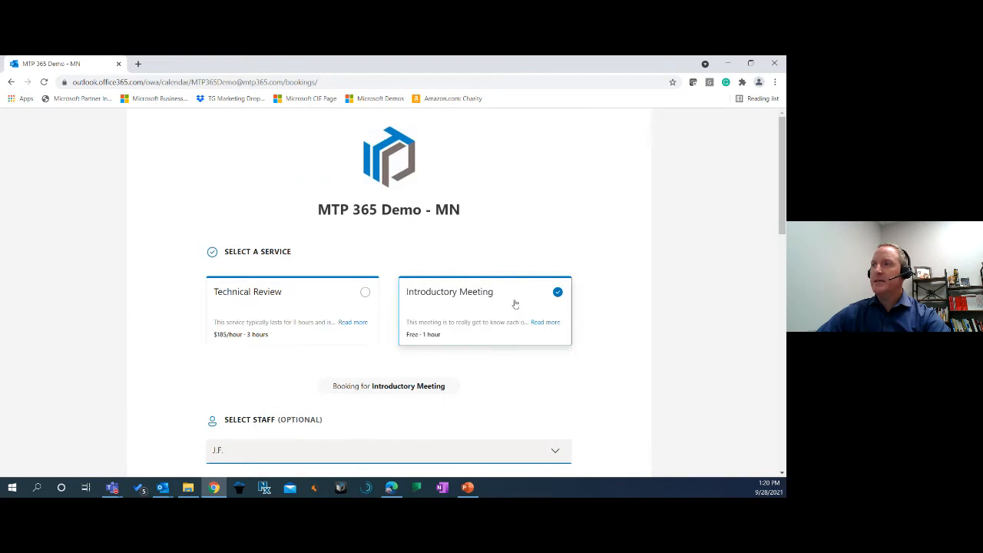
scroll(475, 309, "down", 3)
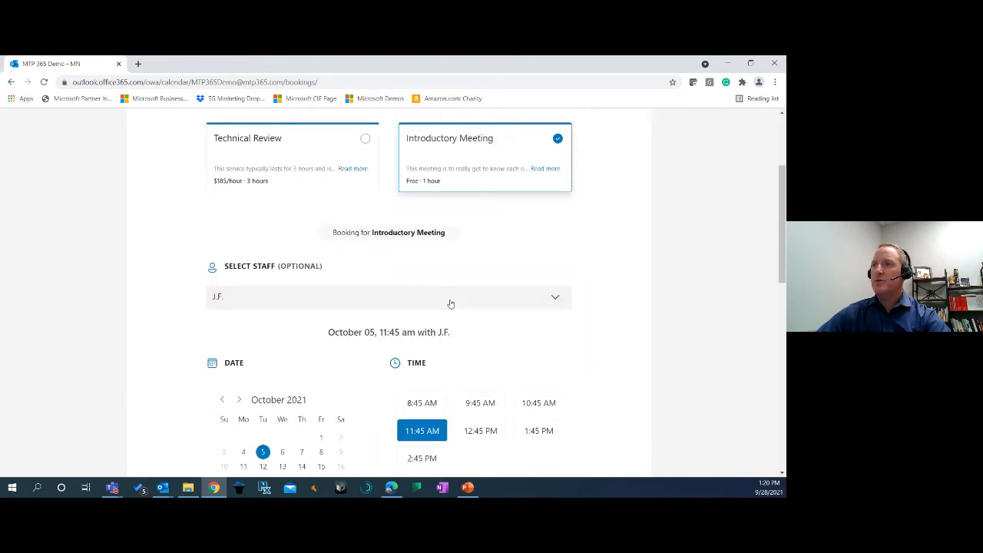
scroll(589, 321, "down", 4)
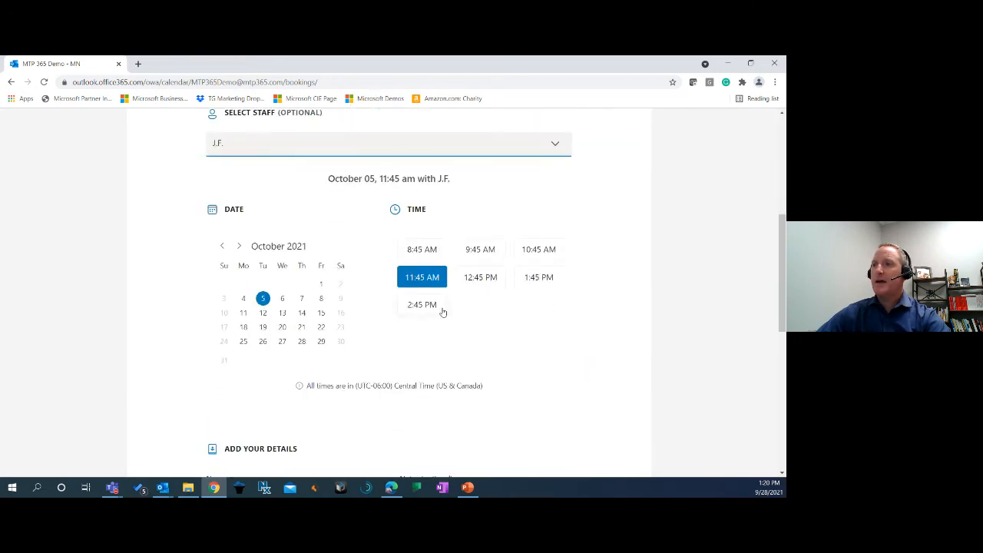
scroll(538, 322, "down", 2)
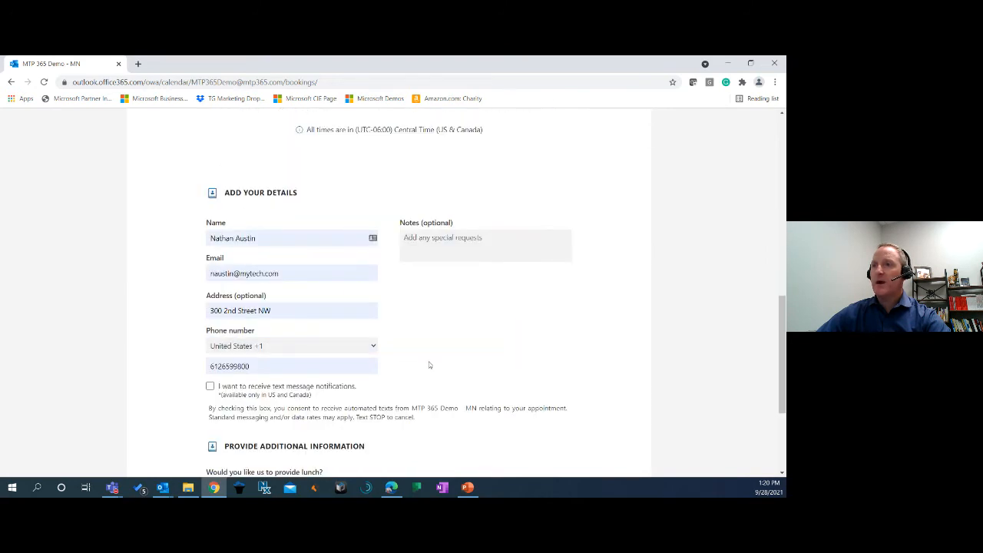
scroll(448, 340, "down", 3)
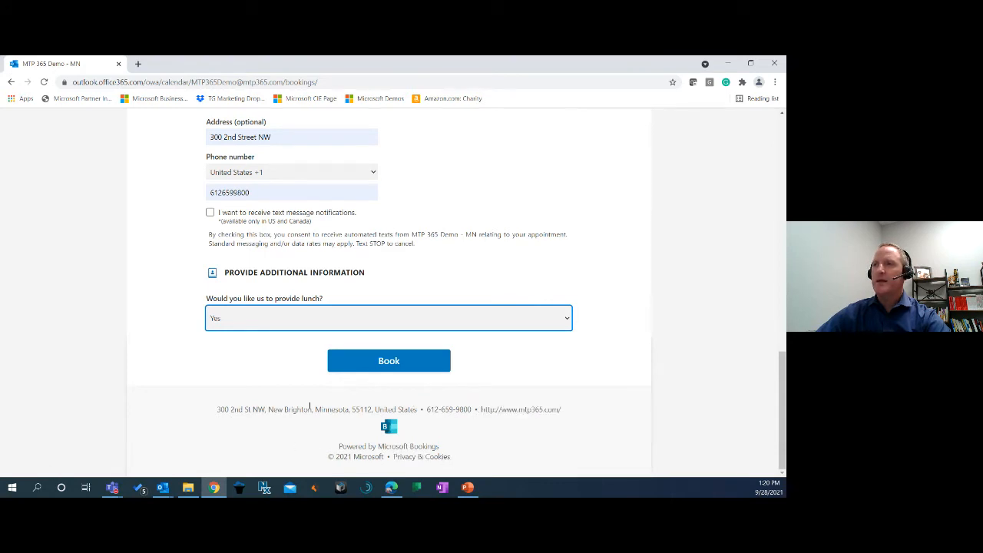
left_click(385, 366)
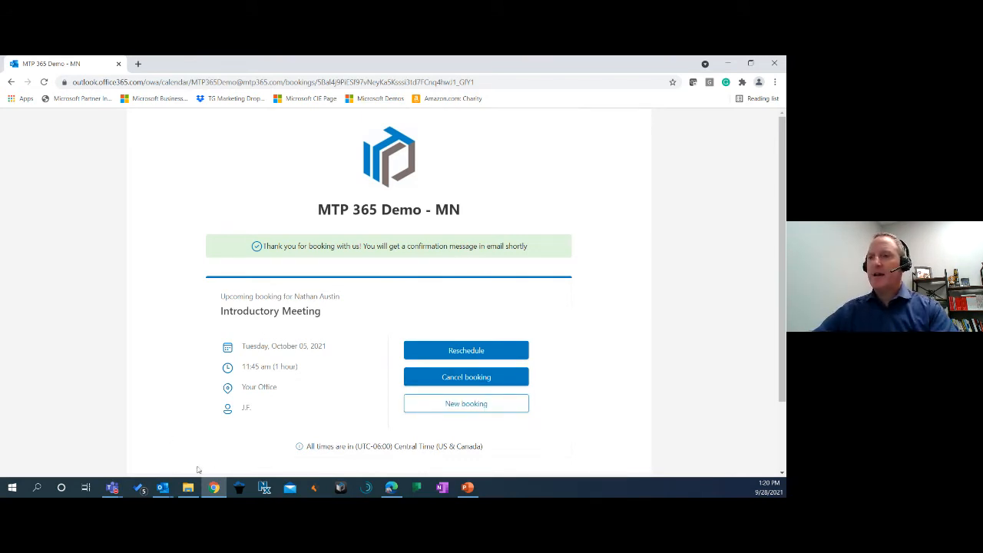
Check the Outlook inbox, then switch to Bookings in Edge and open the October 5 Introductory Meeting in the October 4–8, 2021 calendar.
mouse_move(167, 488)
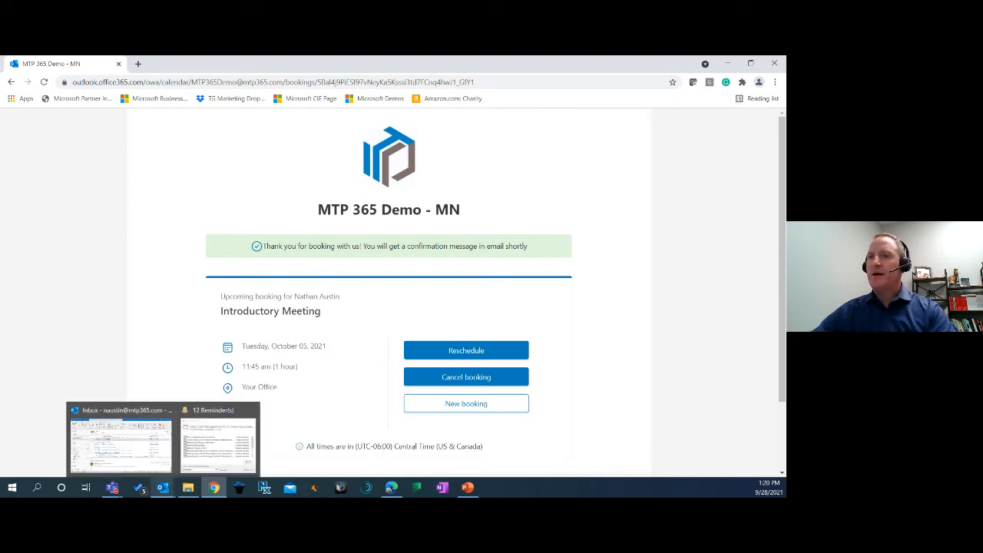
left_click(140, 461)
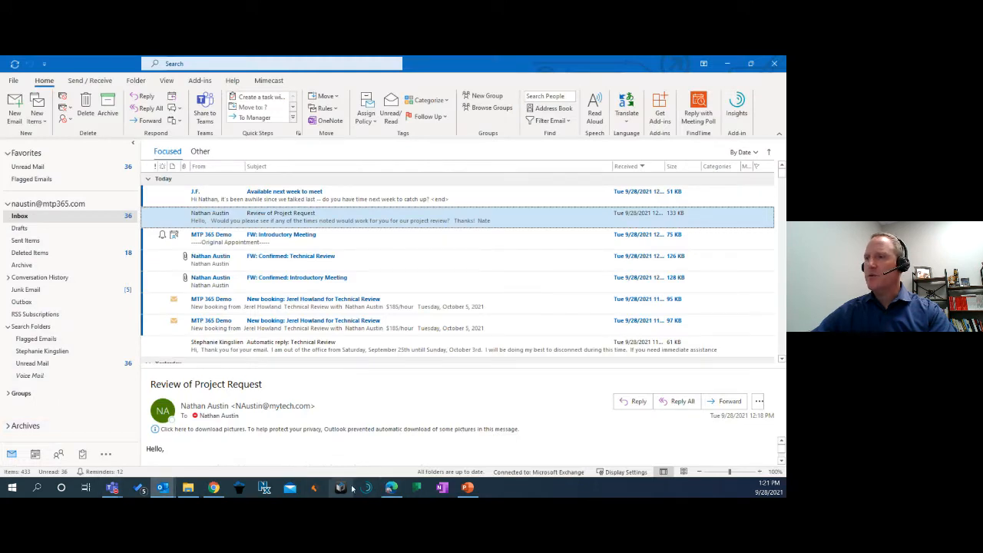
left_click(388, 488)
left_click(204, 63)
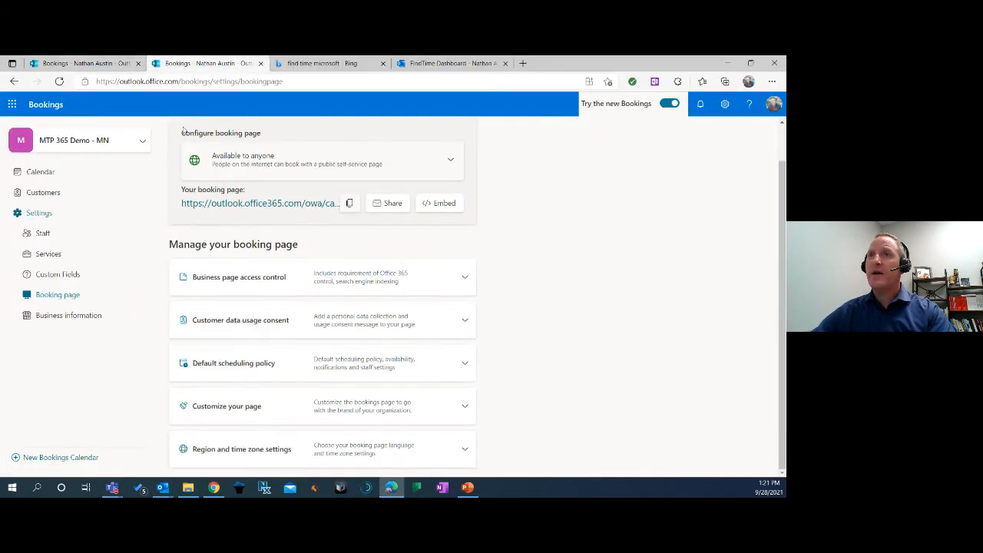
left_click(40, 171)
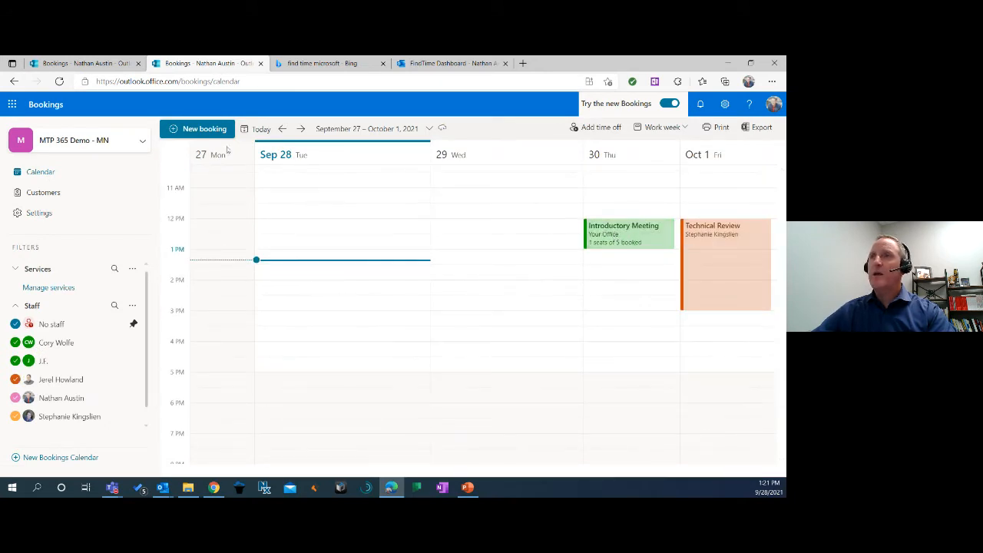
left_click(302, 130)
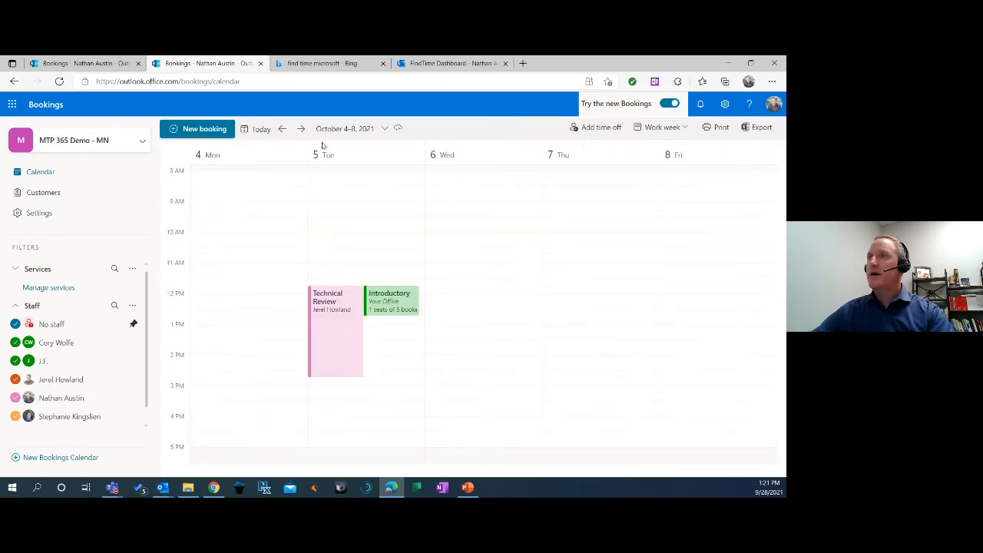
mouse_move(388, 303)
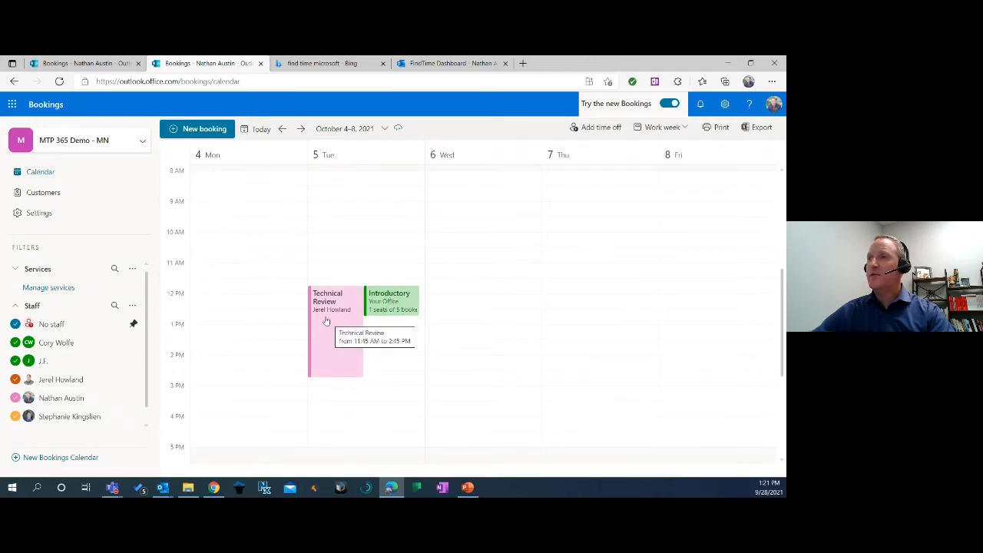
left_click(390, 306)
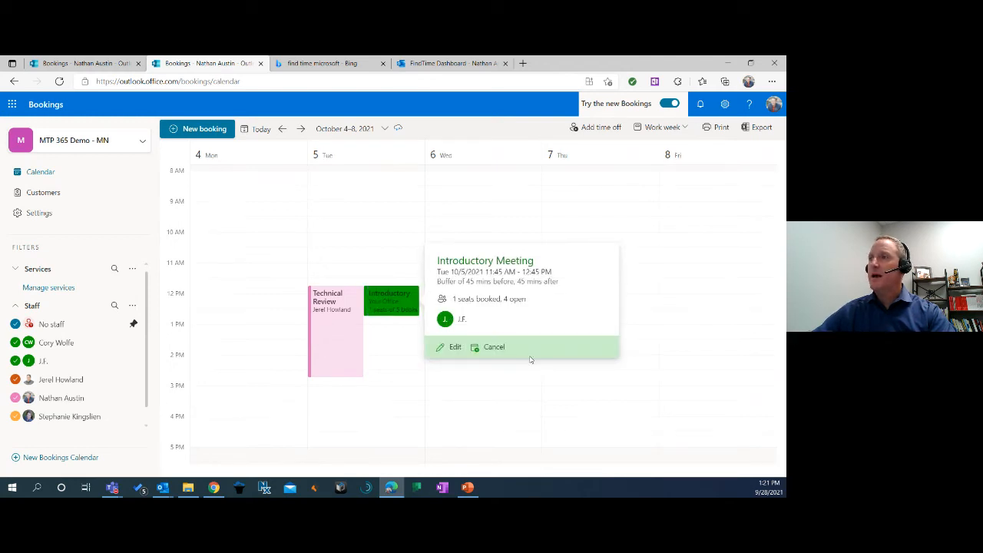
left_click(494, 348)
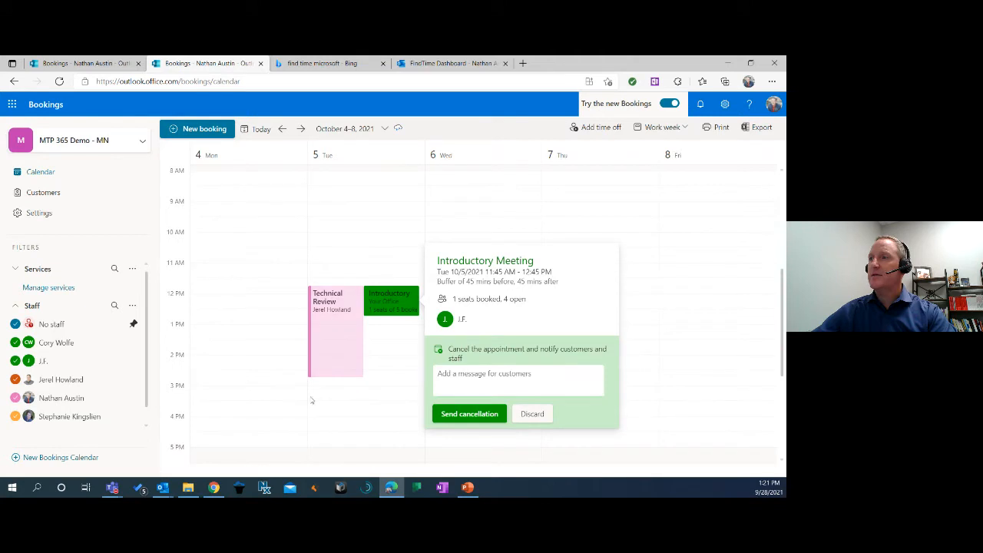
left_click(461, 368)
left_click(422, 331)
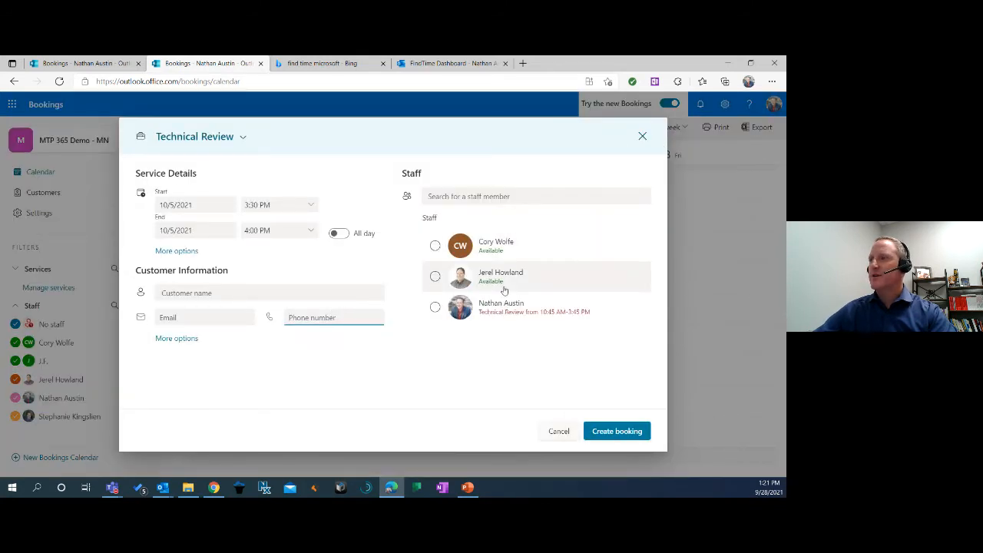
left_click(559, 431)
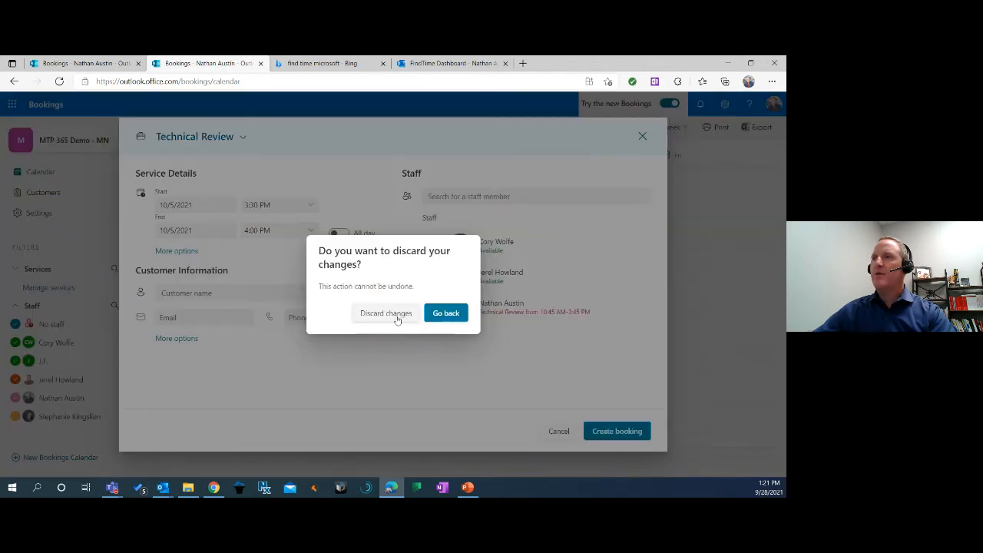
left_click(395, 315)
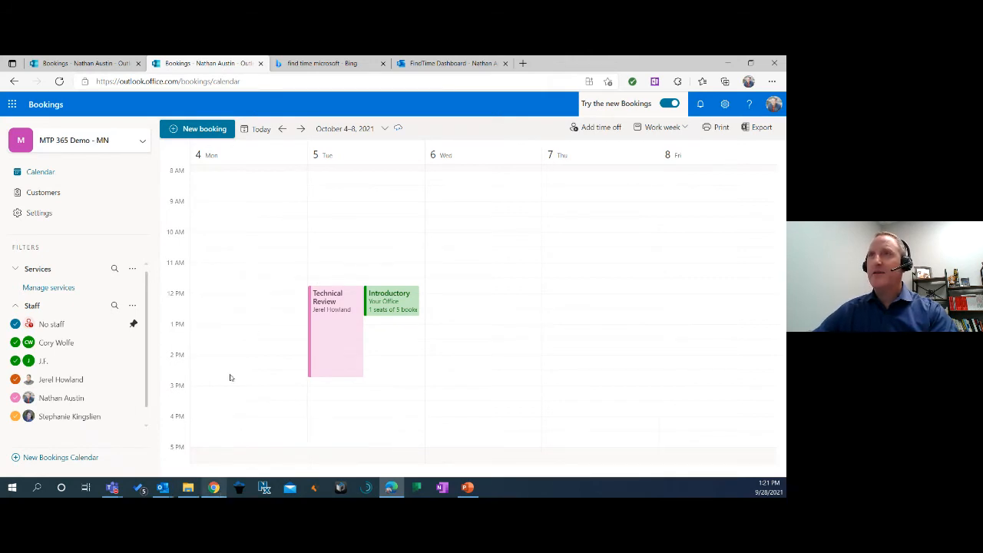
Switch to Chrome, start a new booking from the confirmation page, and look over the blank public booking form.
left_click(214, 488)
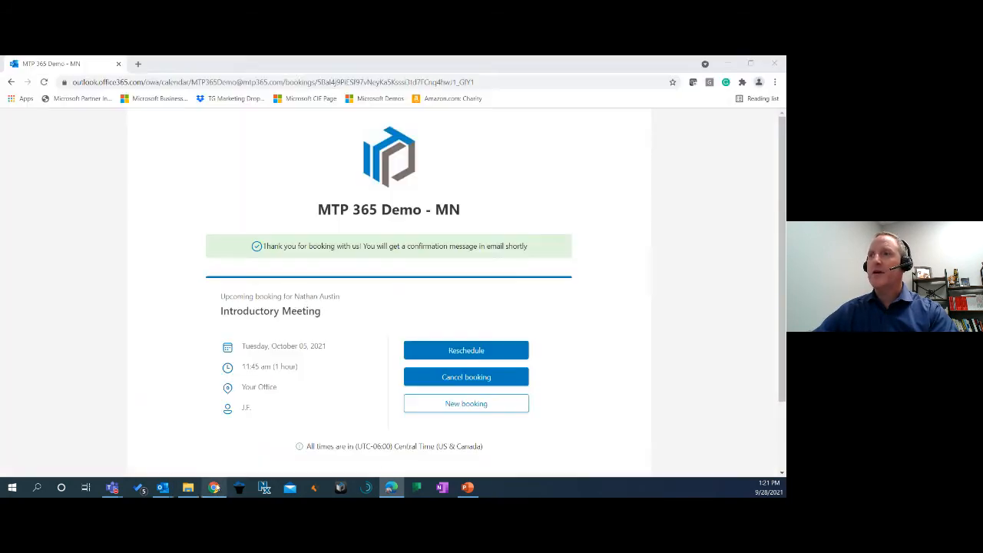
left_click(447, 405)
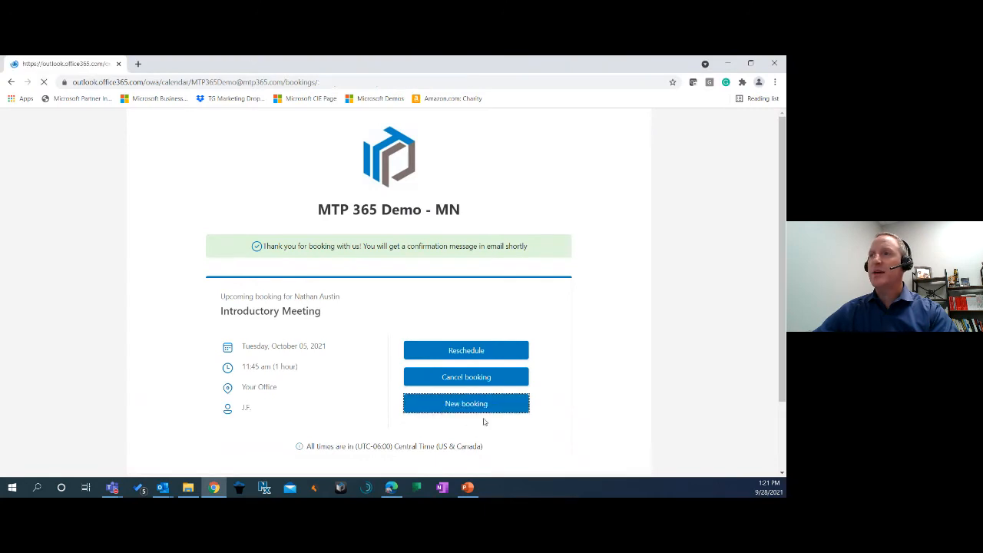
scroll(606, 265, "down", 1)
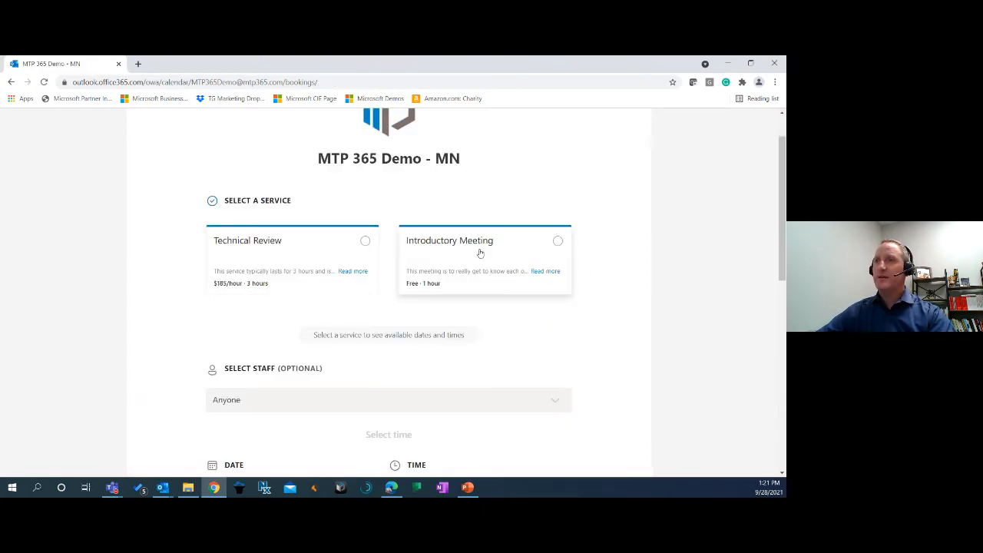
scroll(506, 254, "down", 5)
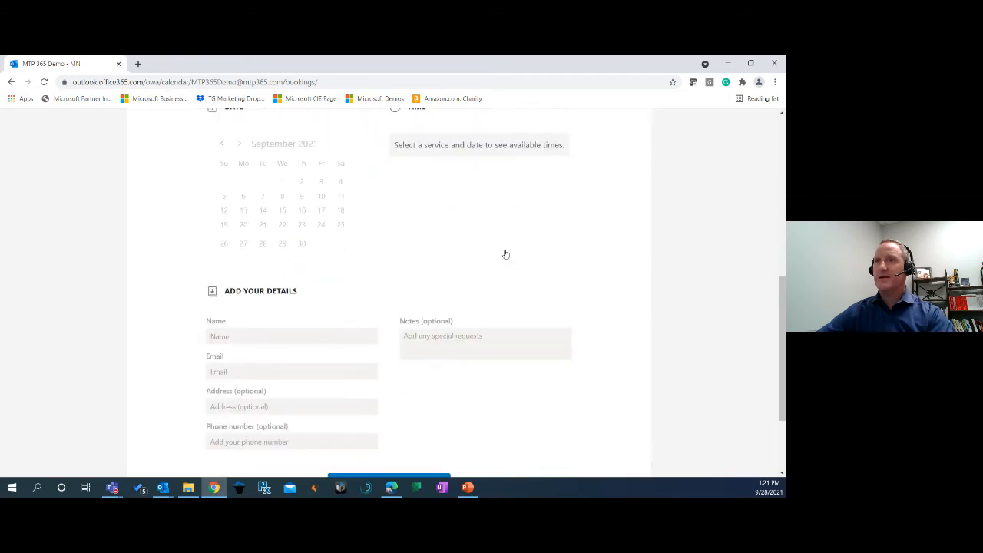
scroll(428, 246, "up", 6)
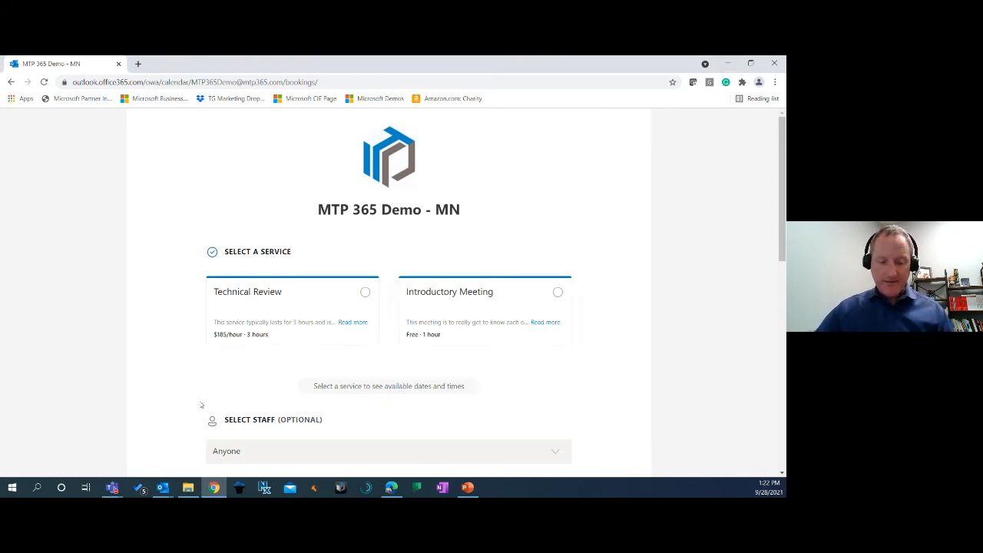
Switch to Bookings in Edge and start a new calendar cloned from MTP 365 Demo - MN, copying Services and Settings but not Staff.
left_click(392, 487)
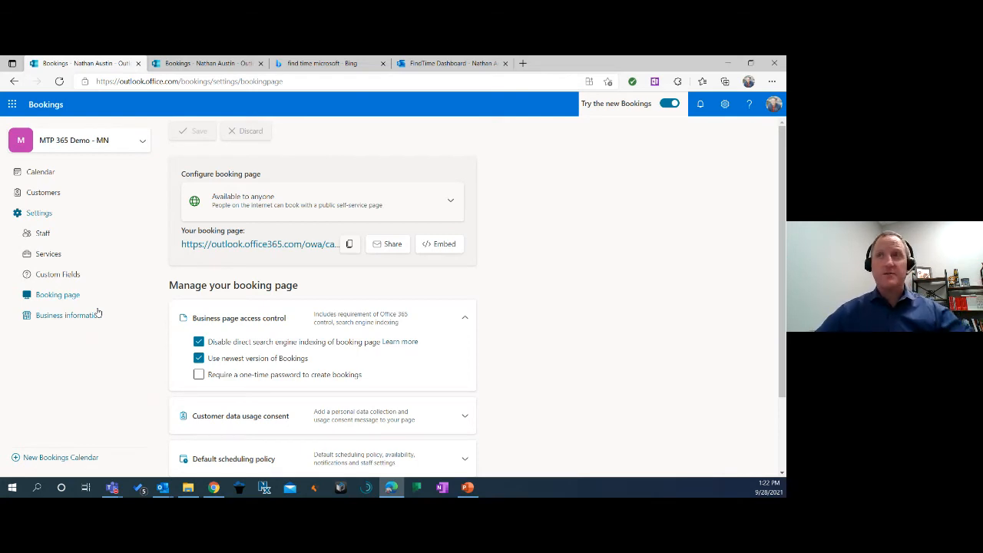
left_click(142, 142)
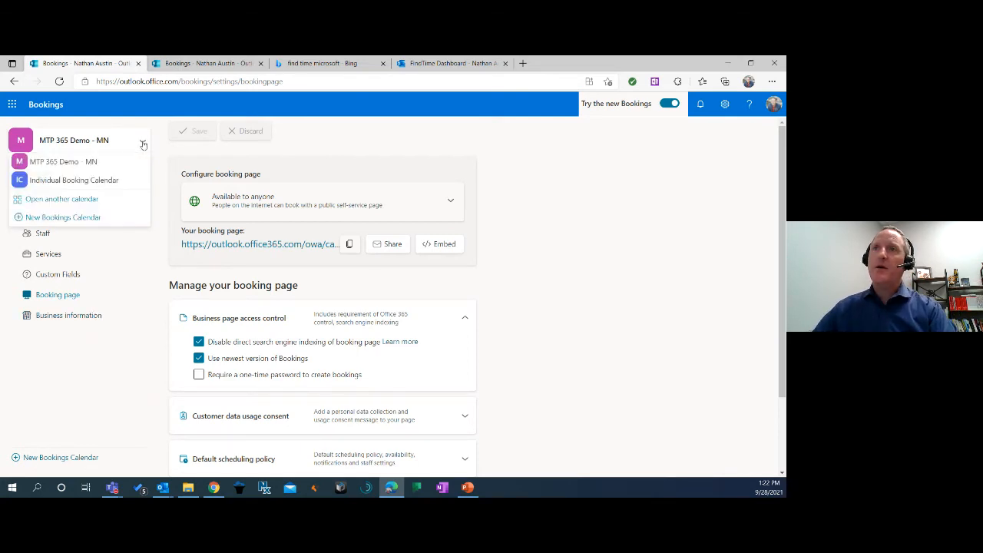
left_click(70, 219)
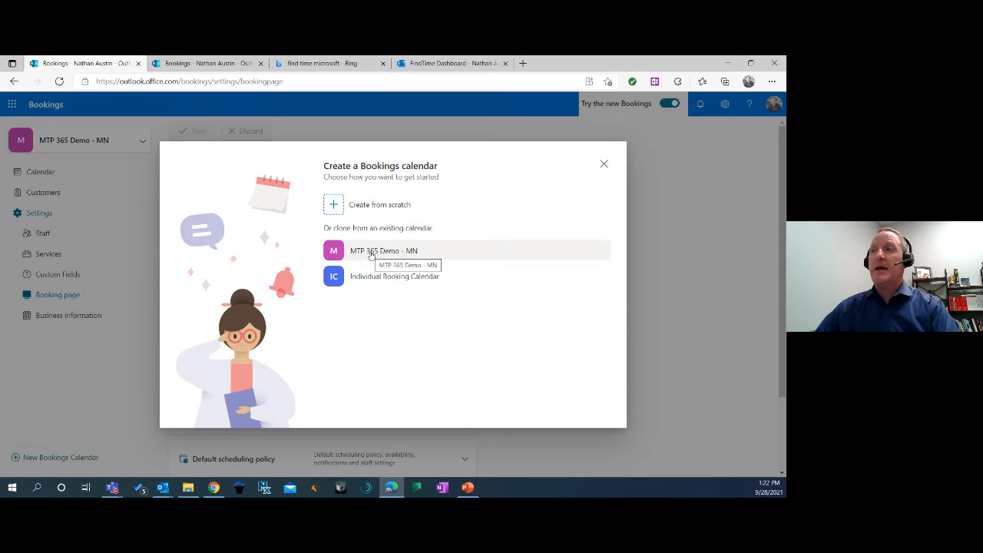
left_click(372, 254)
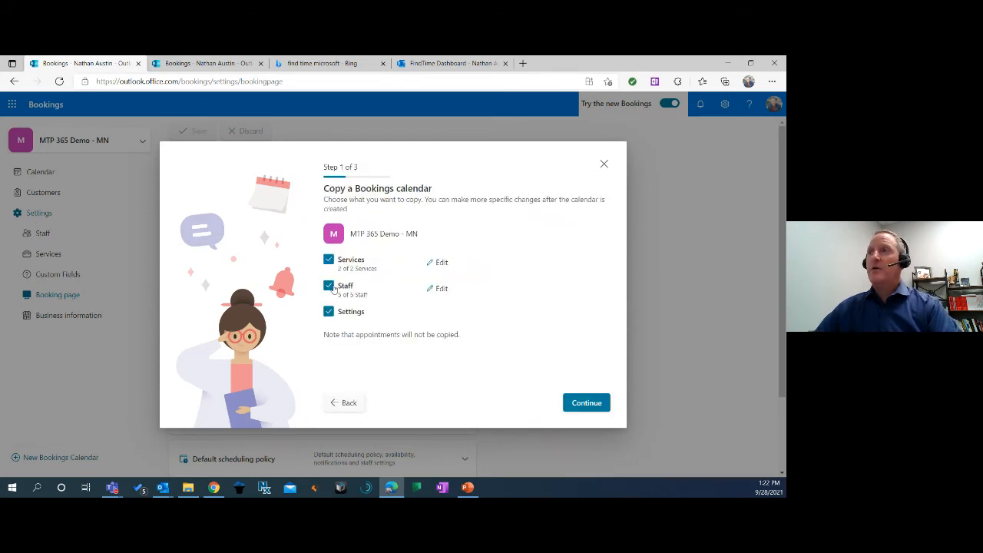
left_click(329, 286)
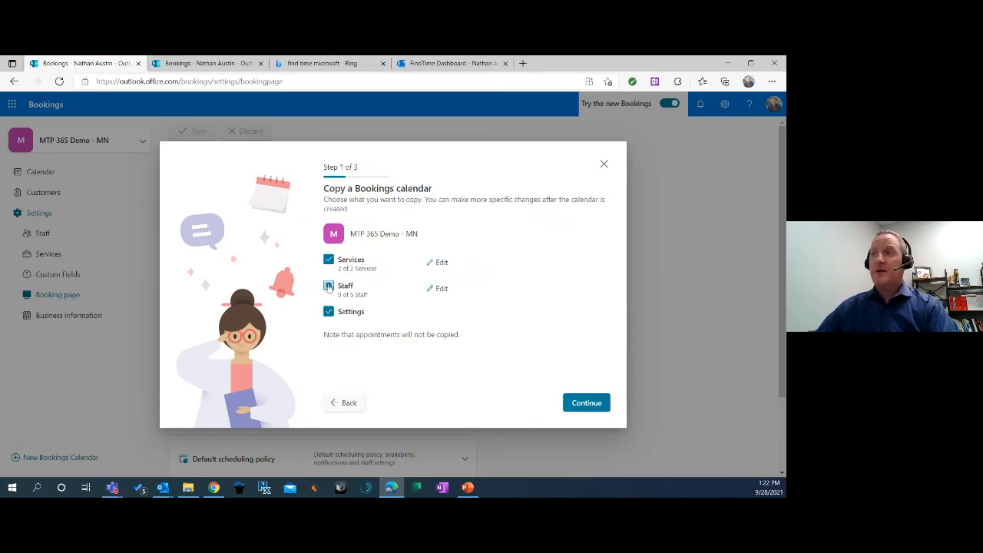
left_click(587, 407)
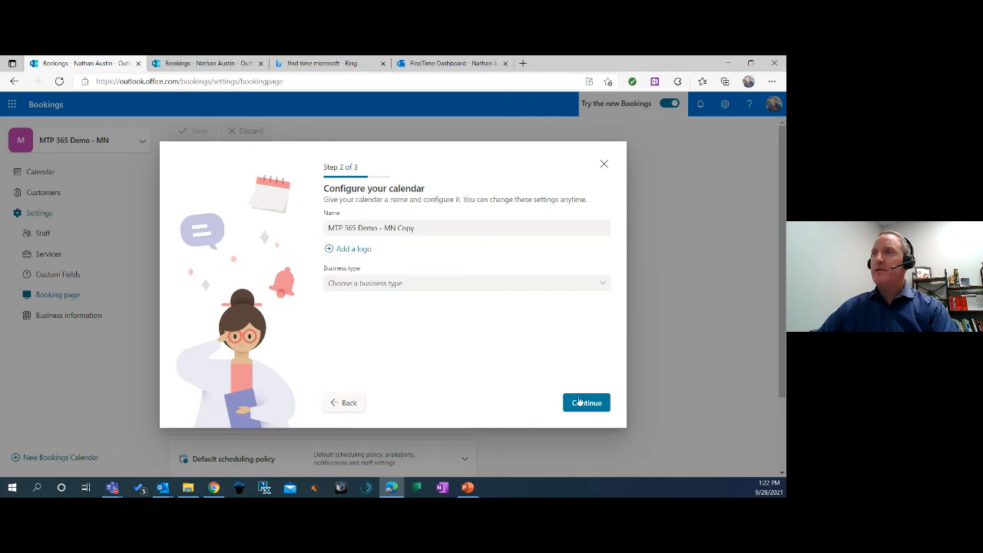
Name the cloned calendar MTP 365 Demo - CO, keep booking access for Anyone, and create it.
left_click(398, 229)
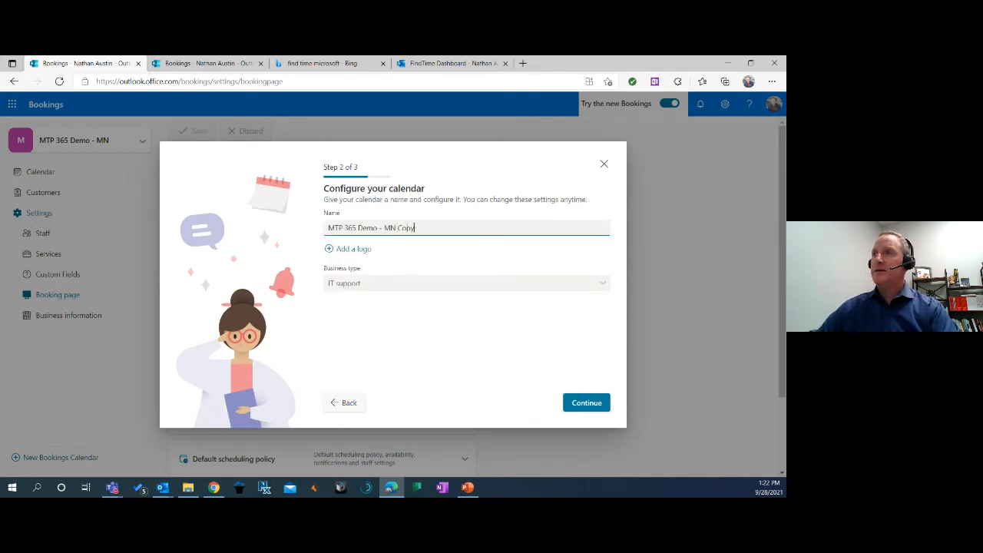
left_click_drag(415, 228, 384, 228)
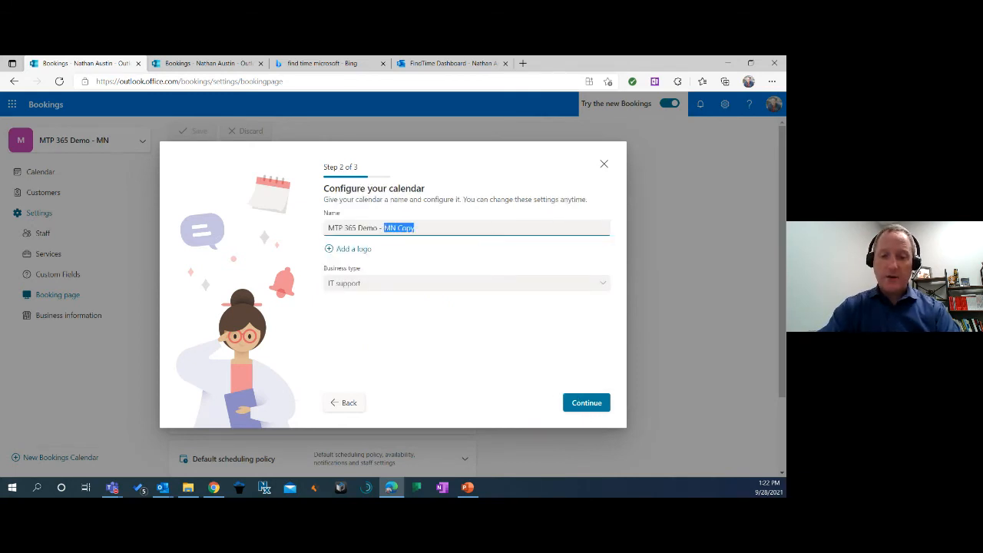
type("C")
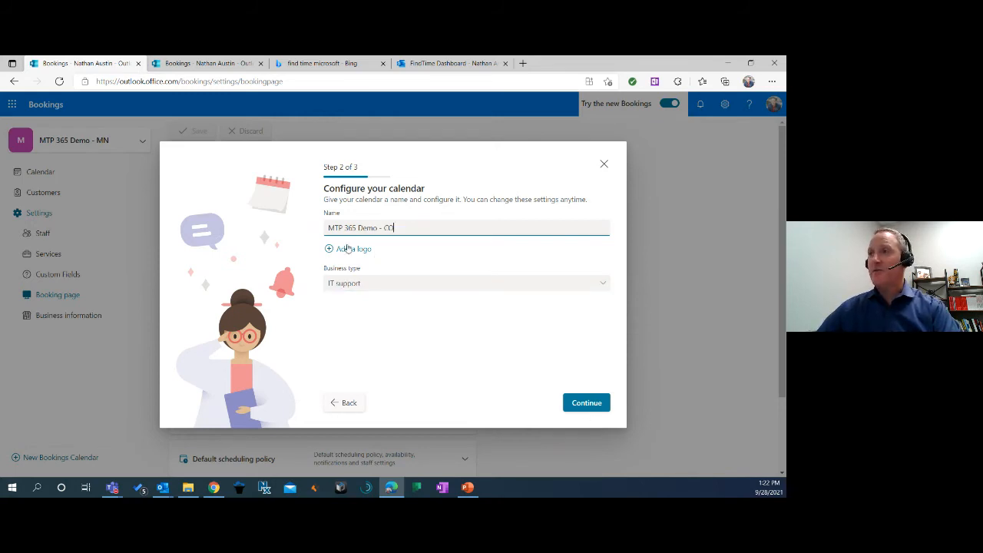
left_click(585, 408)
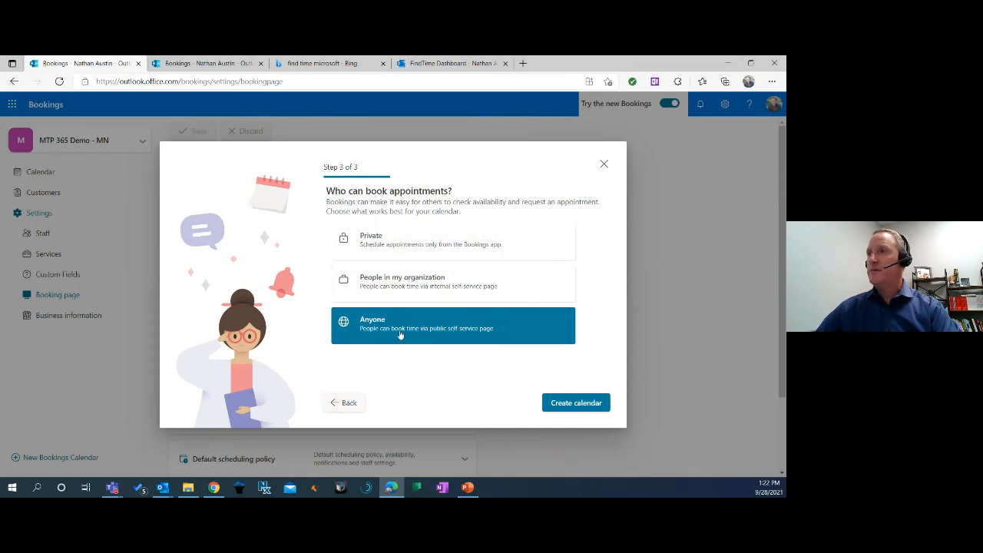
left_click(578, 405)
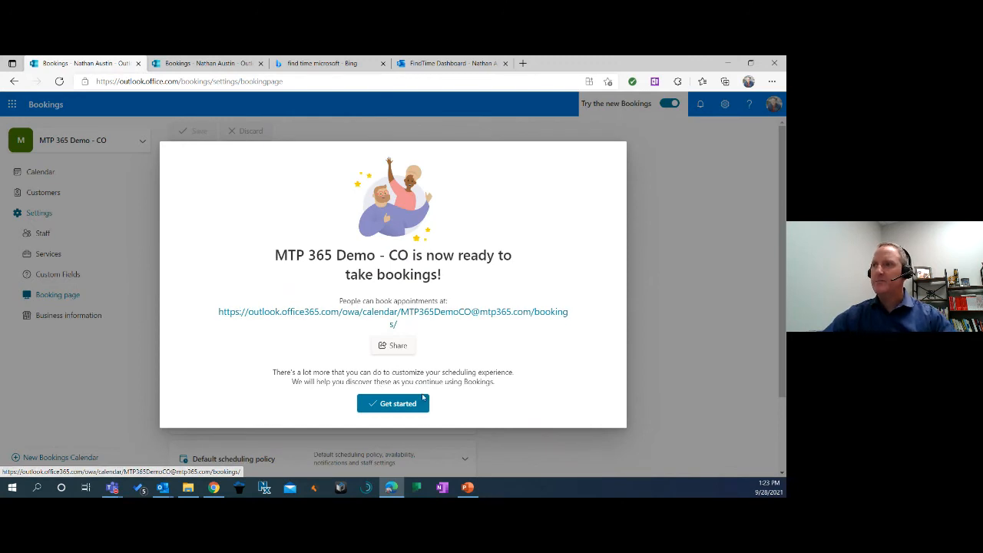
left_click(405, 410)
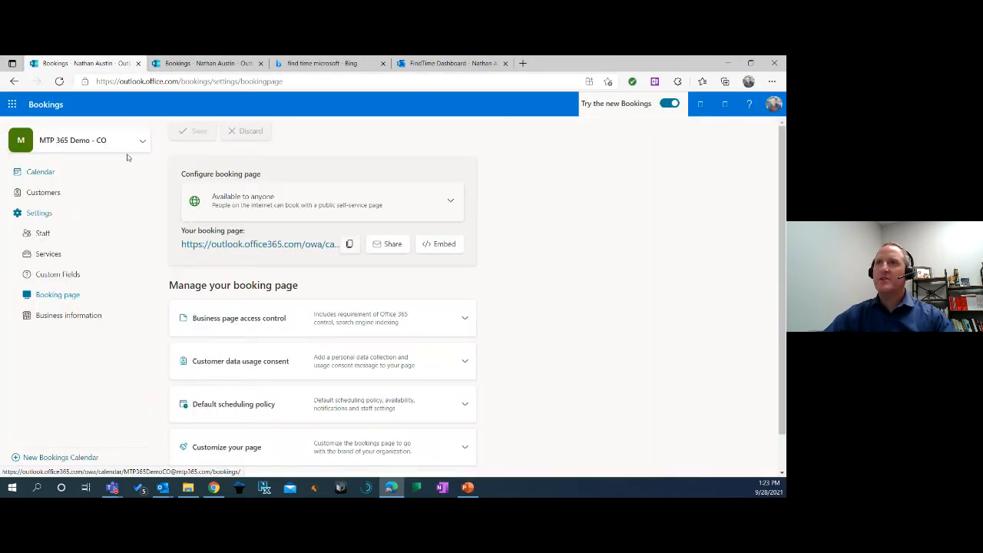
Examine the new CO calendar's services, staff, booking page and custom fields to see what was copied.
left_click(137, 141)
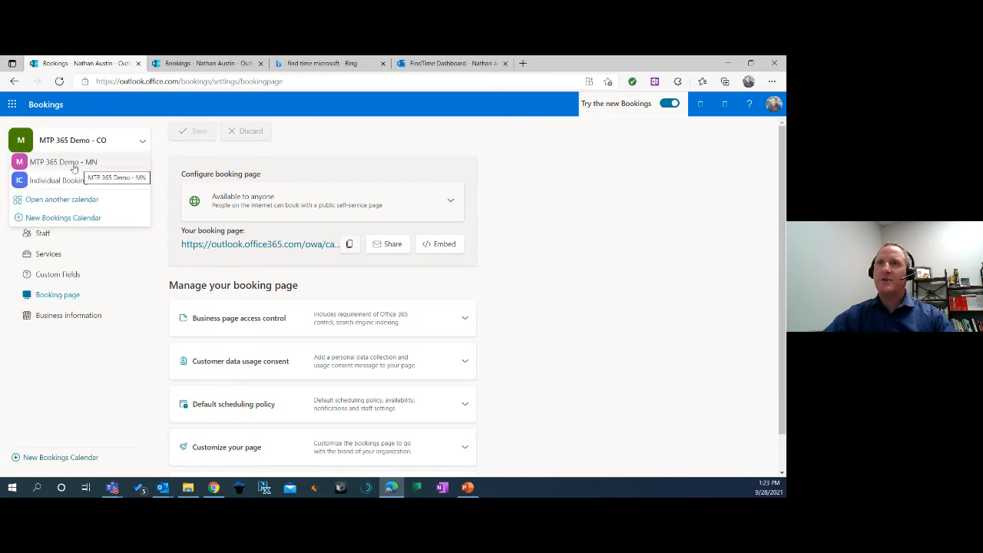
left_click(117, 338)
left_click(48, 254)
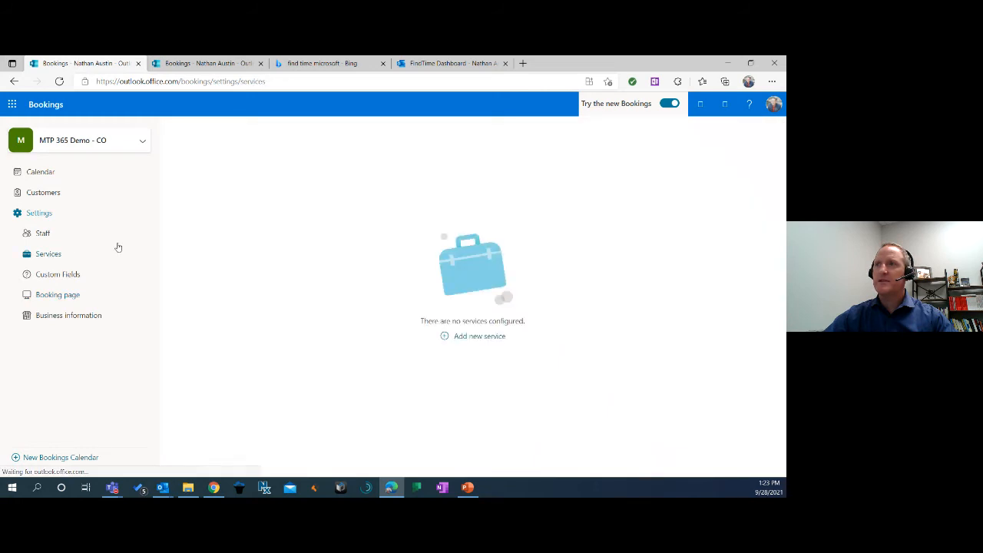
left_click(43, 234)
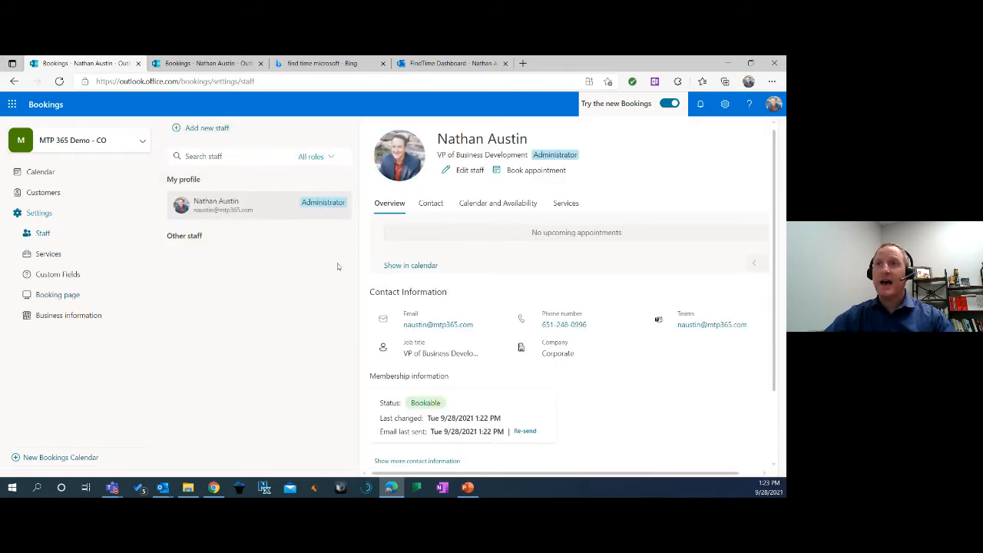
left_click(51, 297)
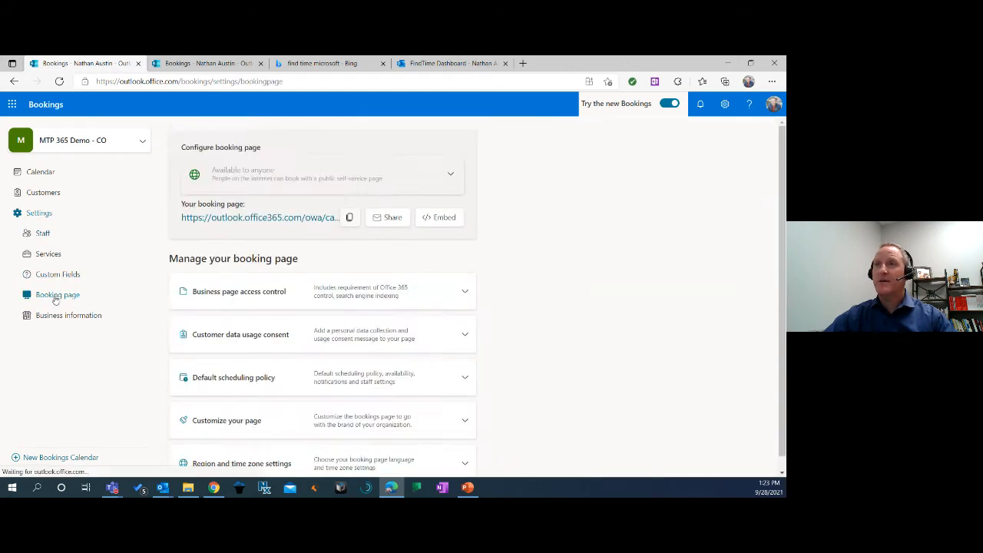
left_click(54, 275)
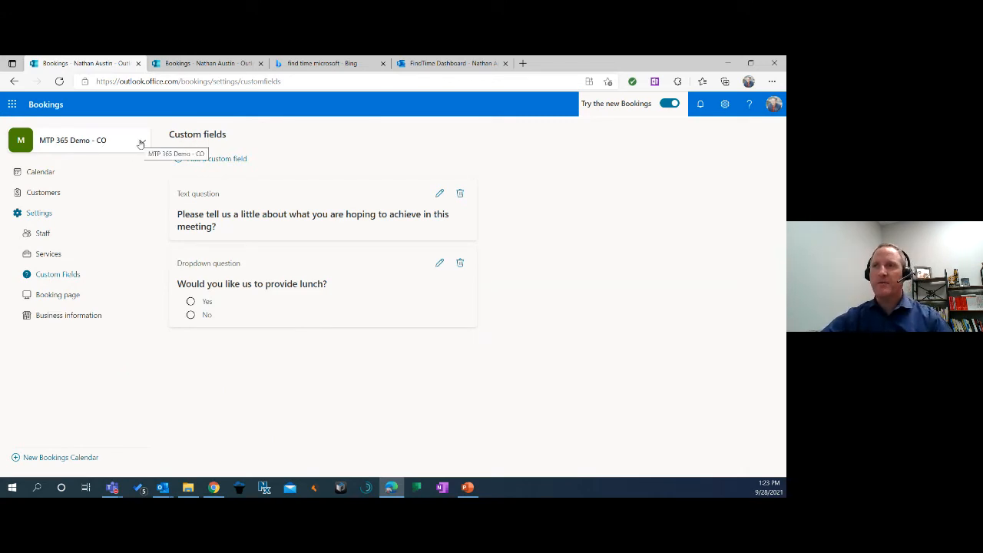
left_click(43, 233)
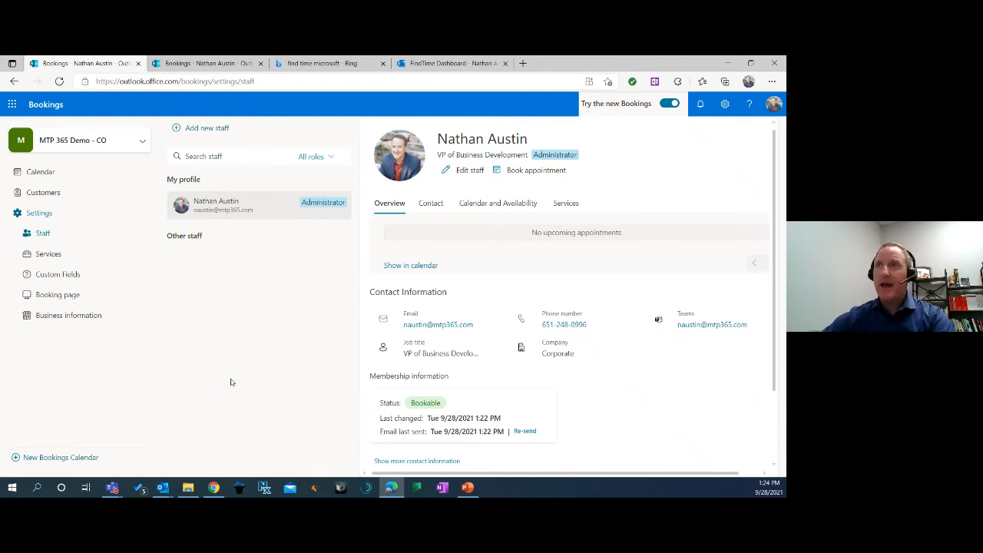
Open the office.com home page in place of the Bookings staff page.
left_click(326, 64)
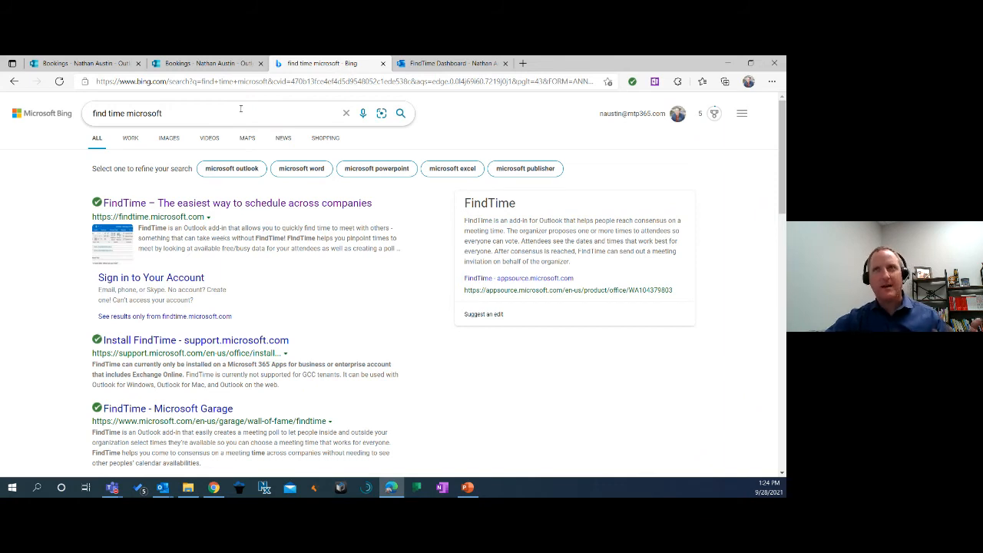
left_click(86, 64)
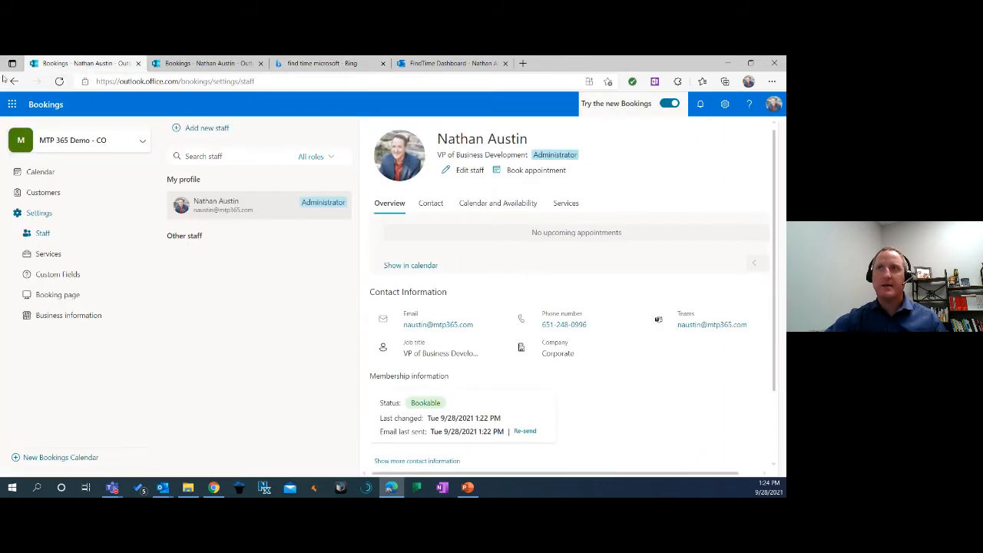
left_click(131, 82)
type("office")
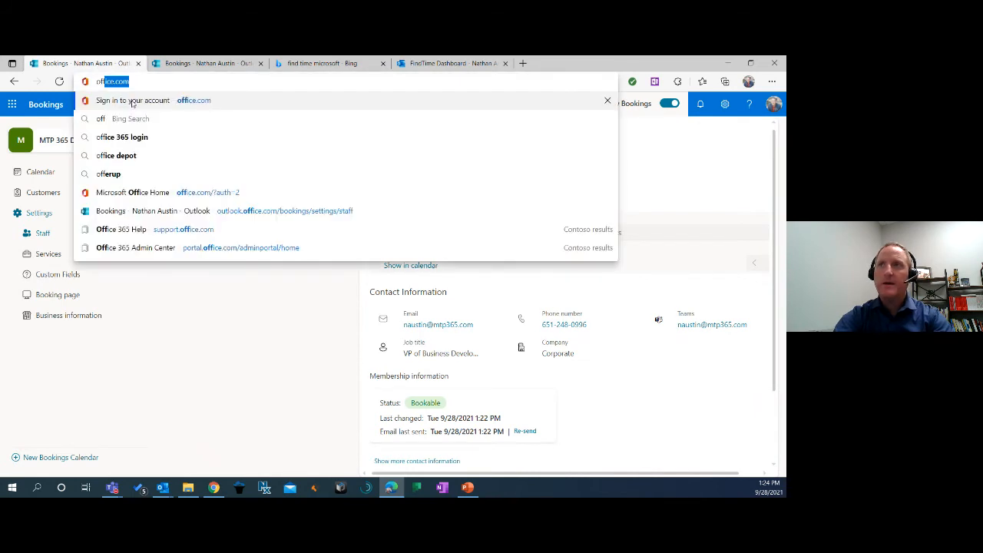
left_click(131, 100)
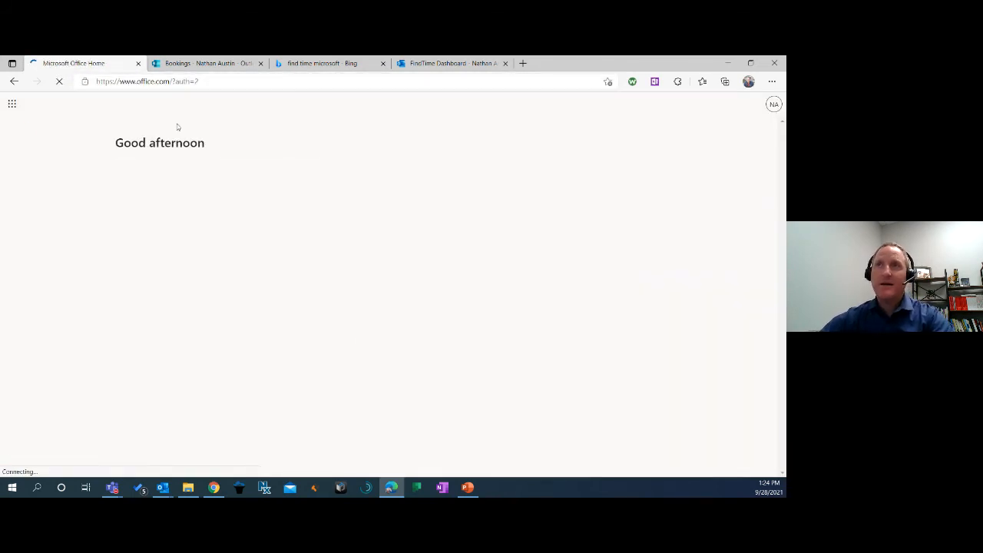
Look through the full list of Office 365 apps to locate Bookings.
left_click(12, 104)
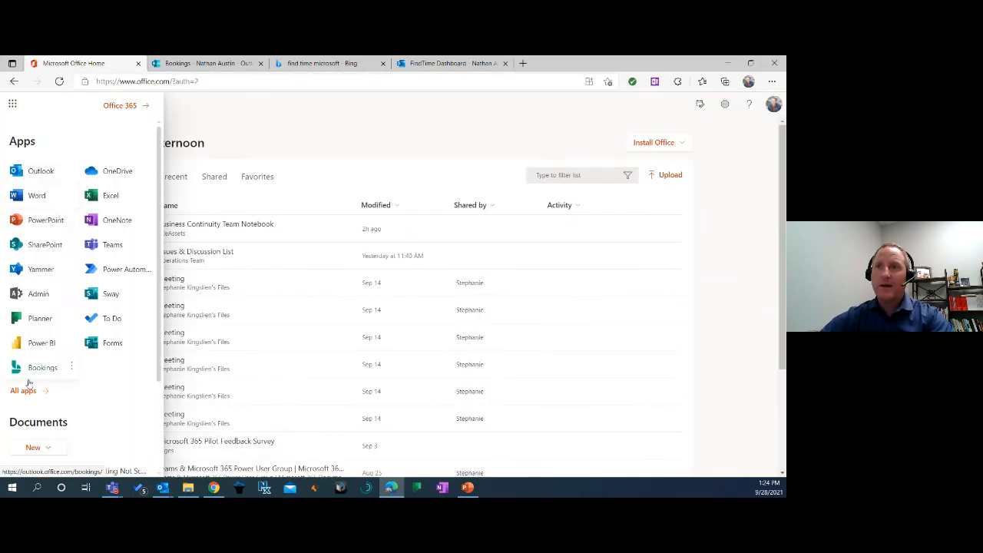
left_click(24, 390)
scroll(72, 251, "down", 3)
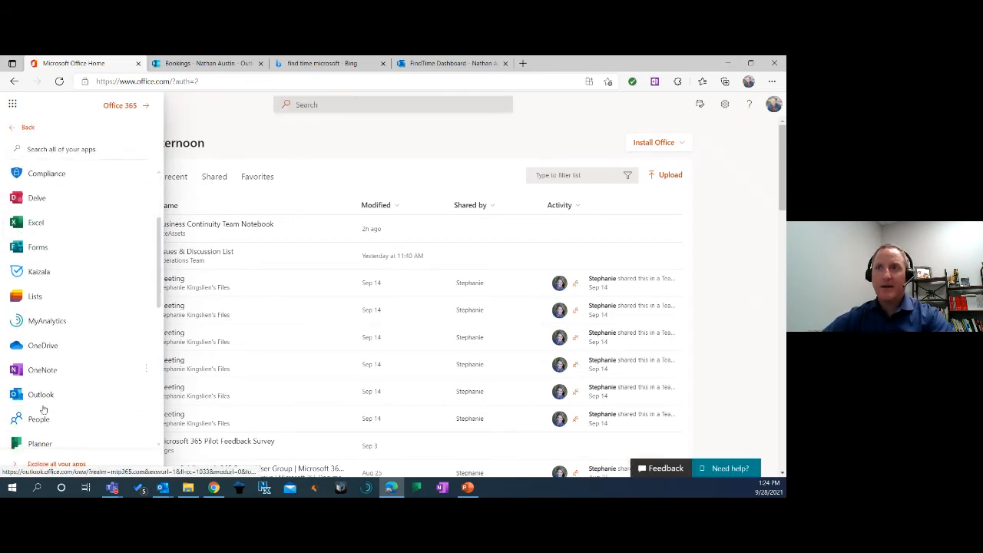
scroll(46, 253, "up", 1)
scroll(47, 256, "down", 1)
scroll(46, 255, "up", 3)
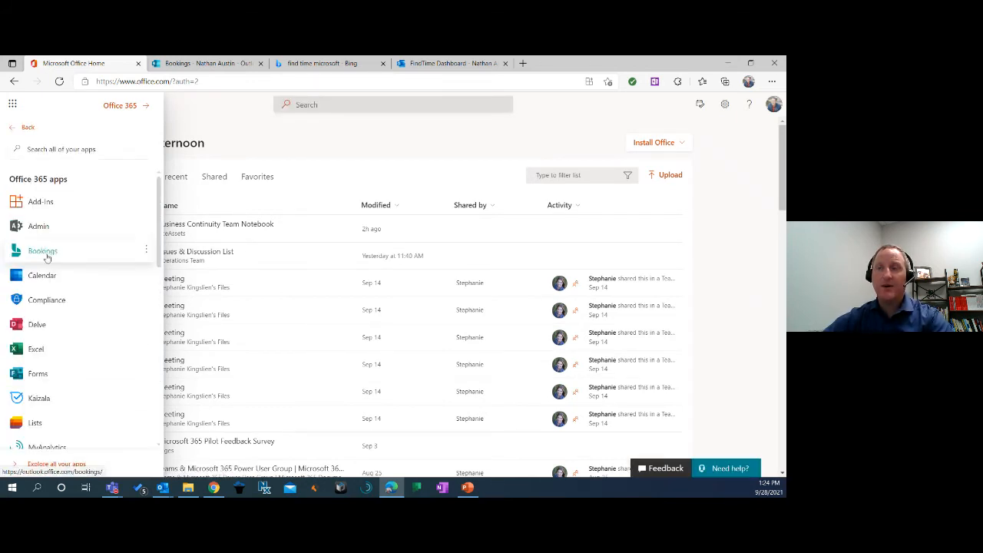
Open the FindTime website from the Bing results for find time microsoft, and switch to the Outlook inbox.
left_click(343, 63)
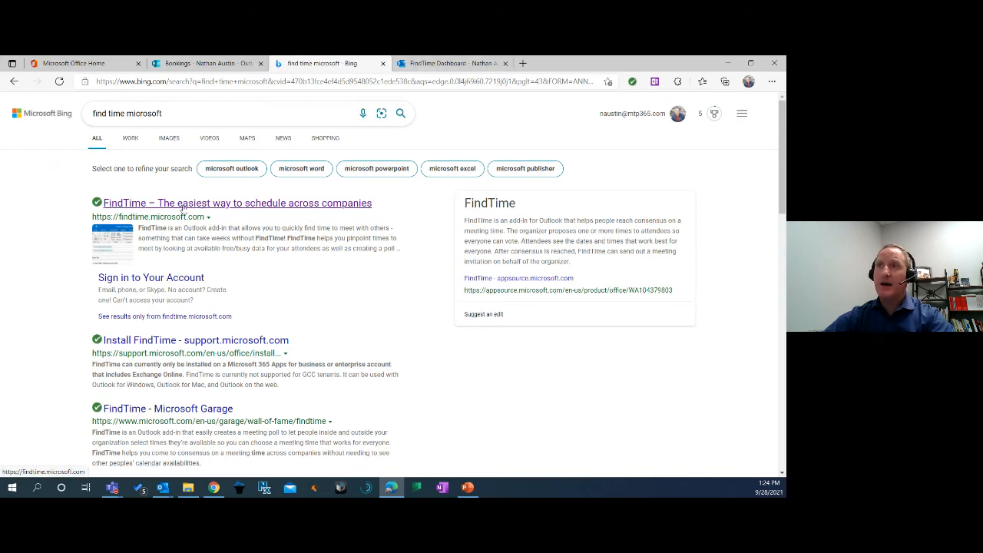
left_click(179, 205)
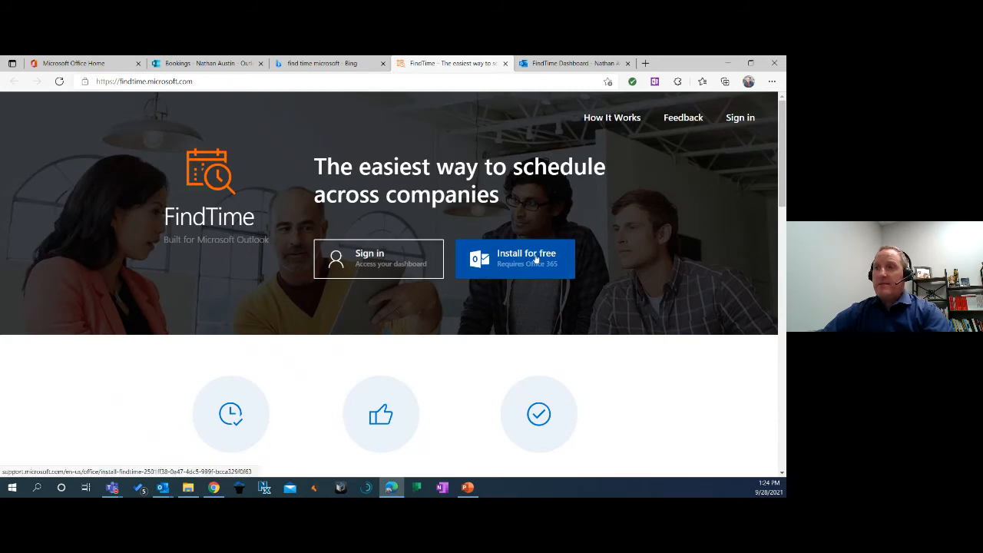
mouse_move(165, 483)
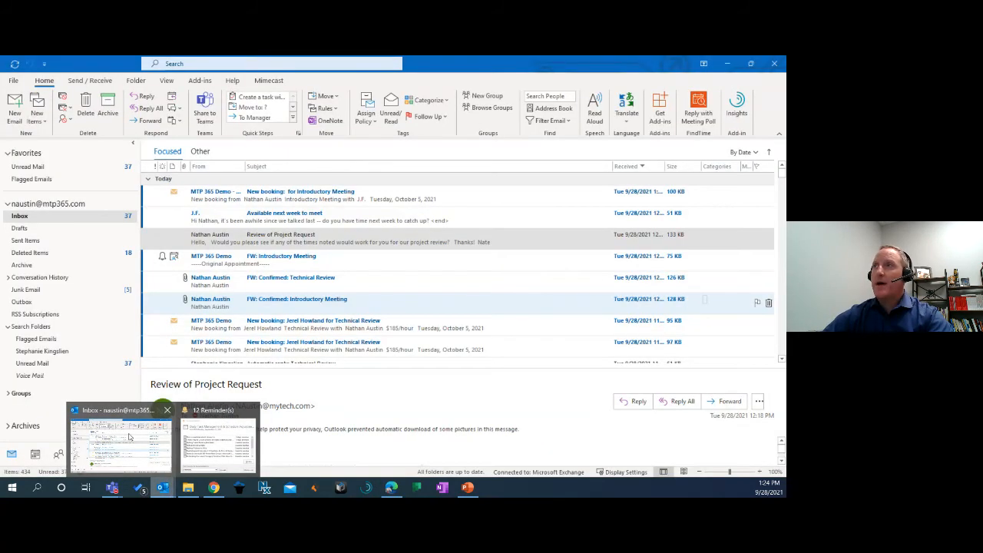
left_click(120, 438)
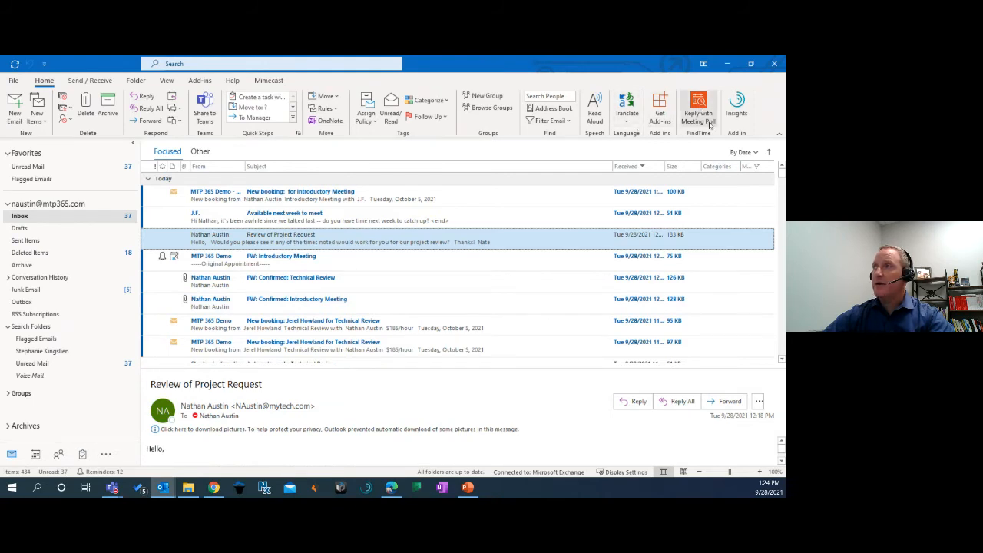
Search Outlook's add-in store for Find Time, view the FindTime add-in's details, and close the store.
left_click(659, 111)
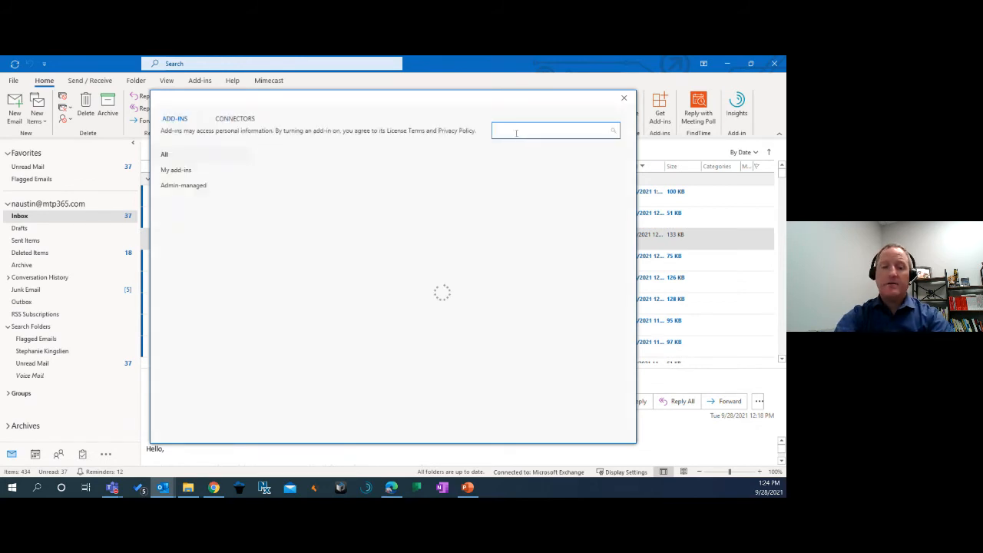
type("Find")
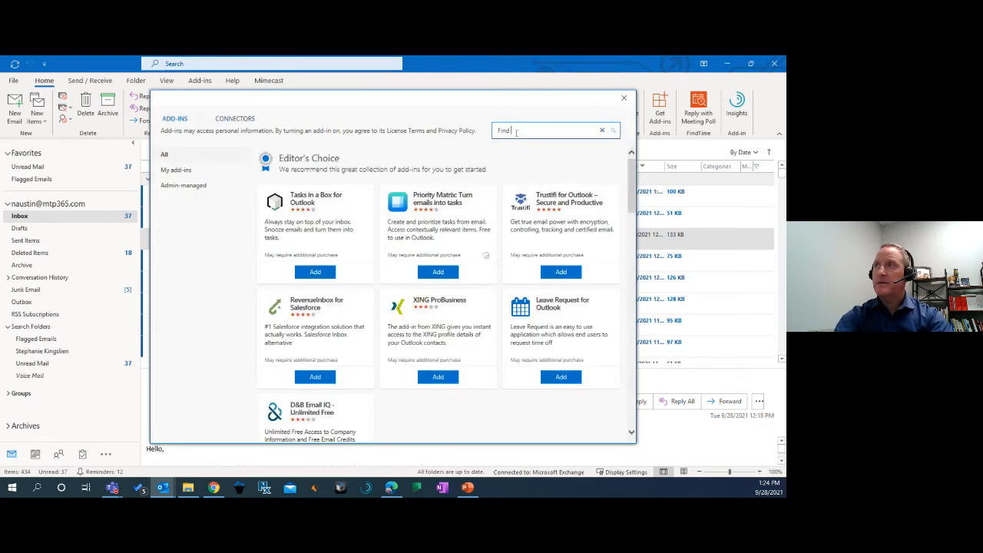
type(" Time")
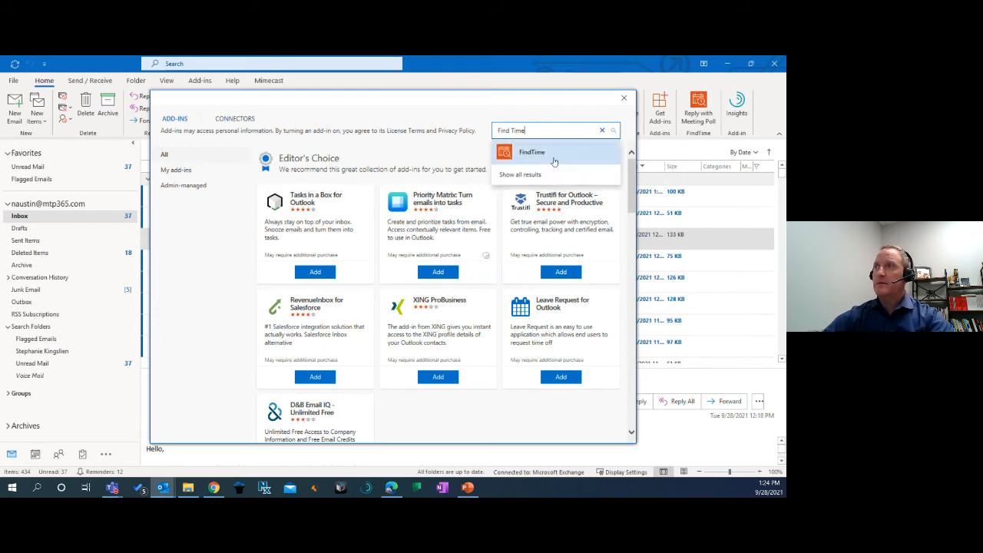
left_click(520, 152)
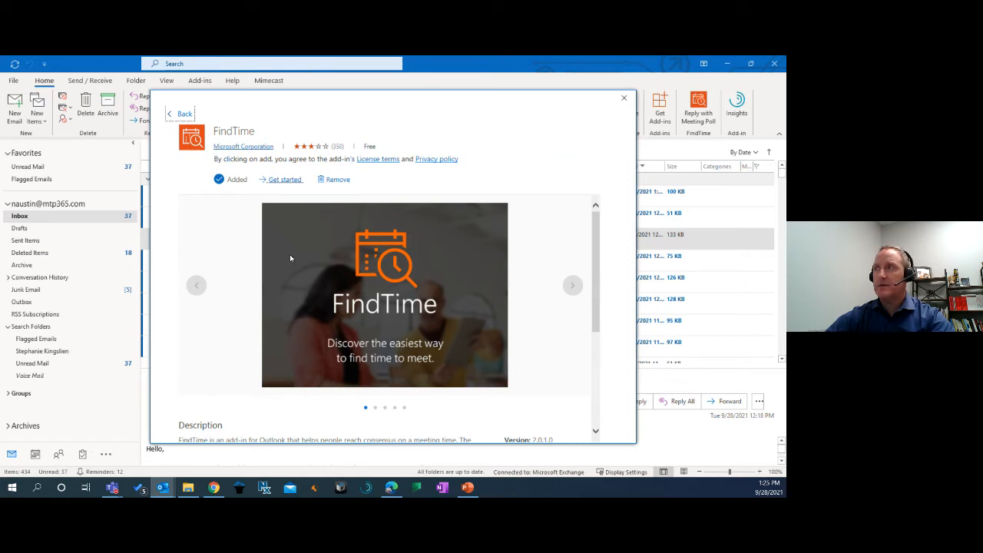
left_click(623, 100)
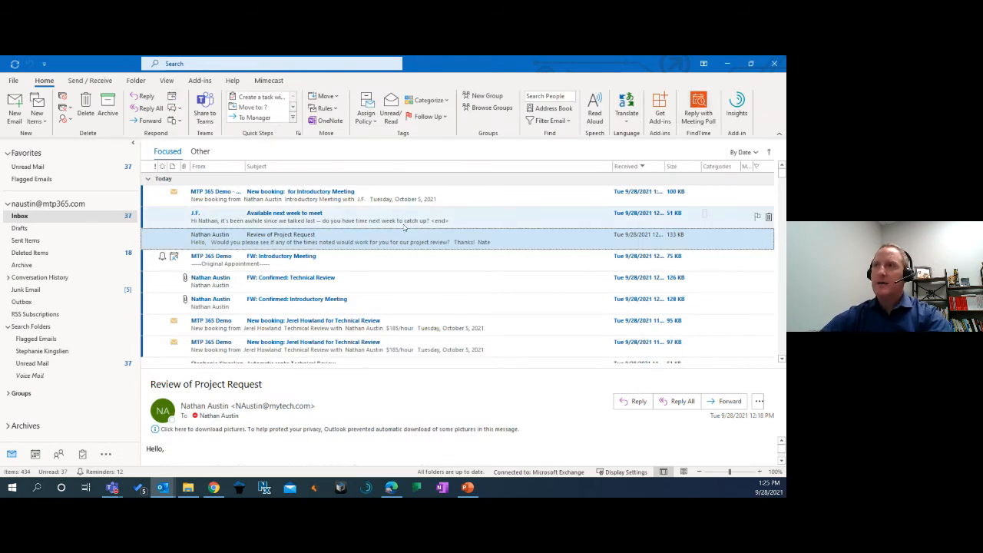
Open the email Available next week to meet in its own window and start a FindTime meeting poll reply.
left_click(220, 217)
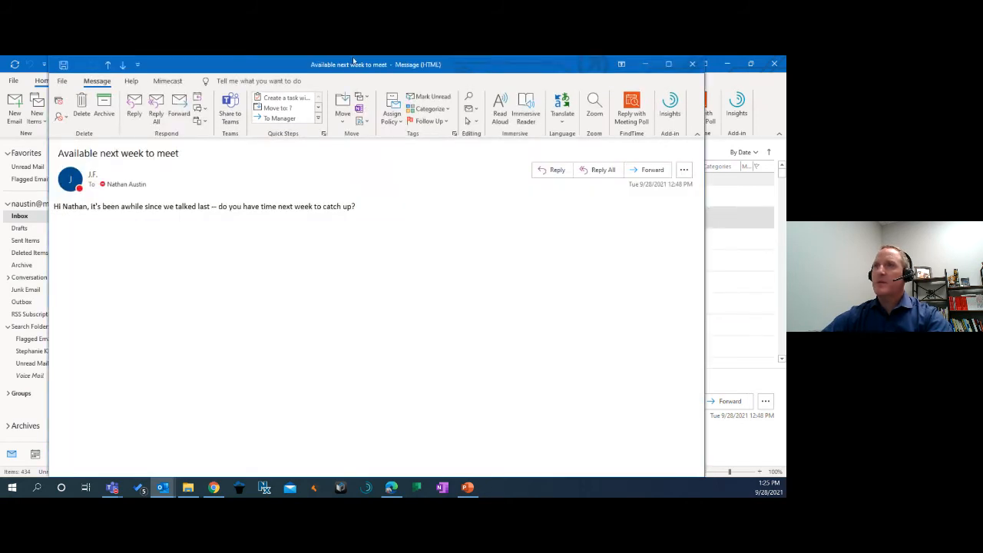
mouse_move(354, 61)
left_mouse_down()
mouse_move(362, 81)
mouse_move(364, 72)
left_mouse_up()
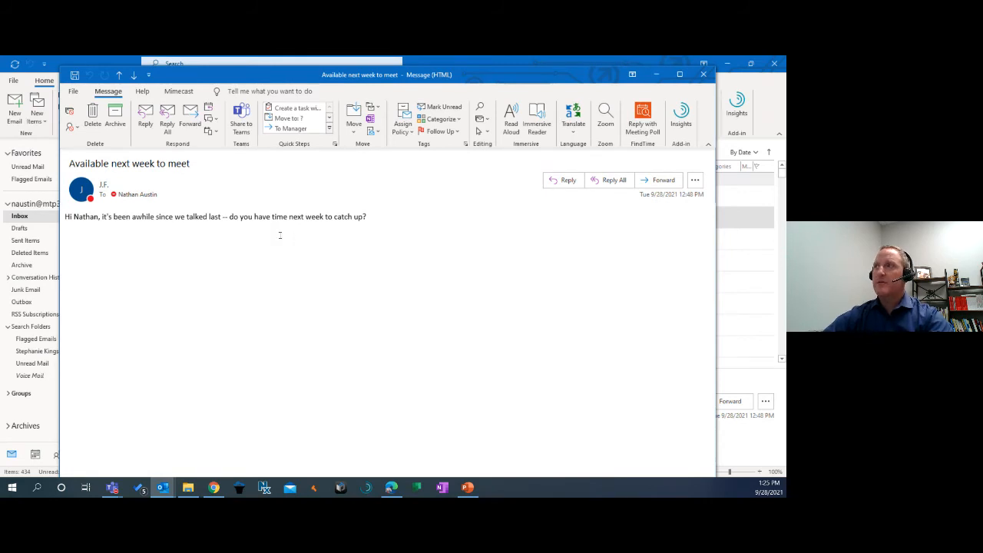
left_click(642, 118)
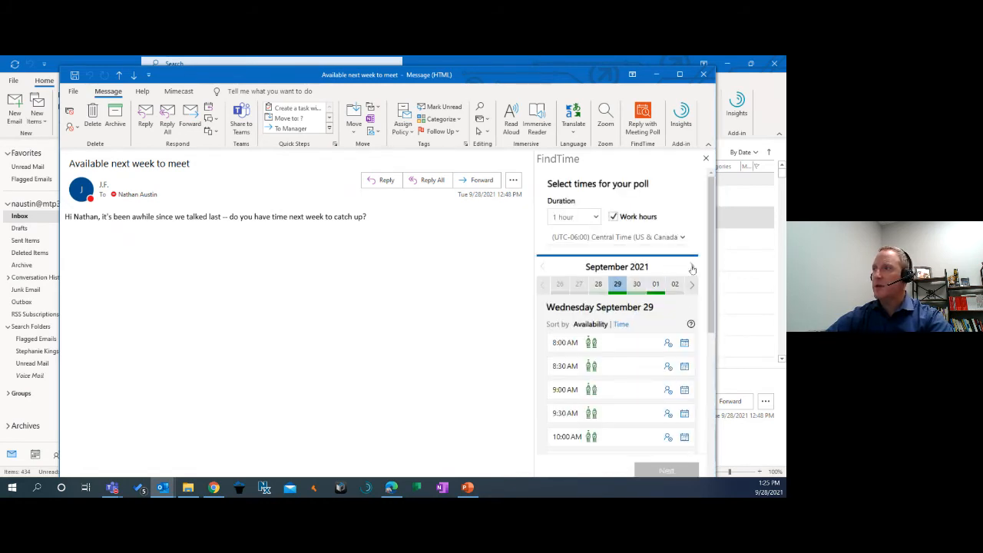
Show the week of October 3, 2021 in the poll calendar and choose Wednesday October 6 at 8:00 AM.
left_click(691, 267)
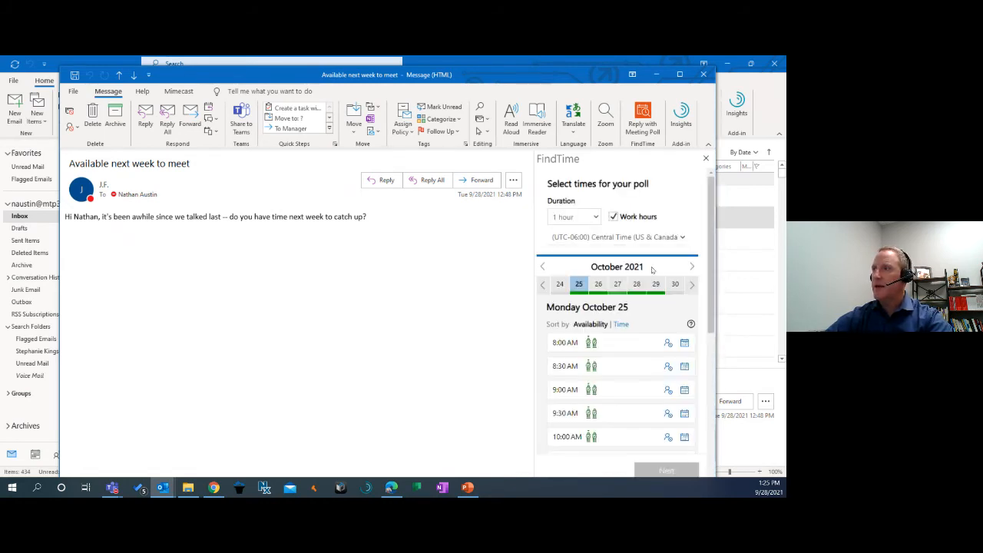
left_click(542, 267)
left_click(691, 286)
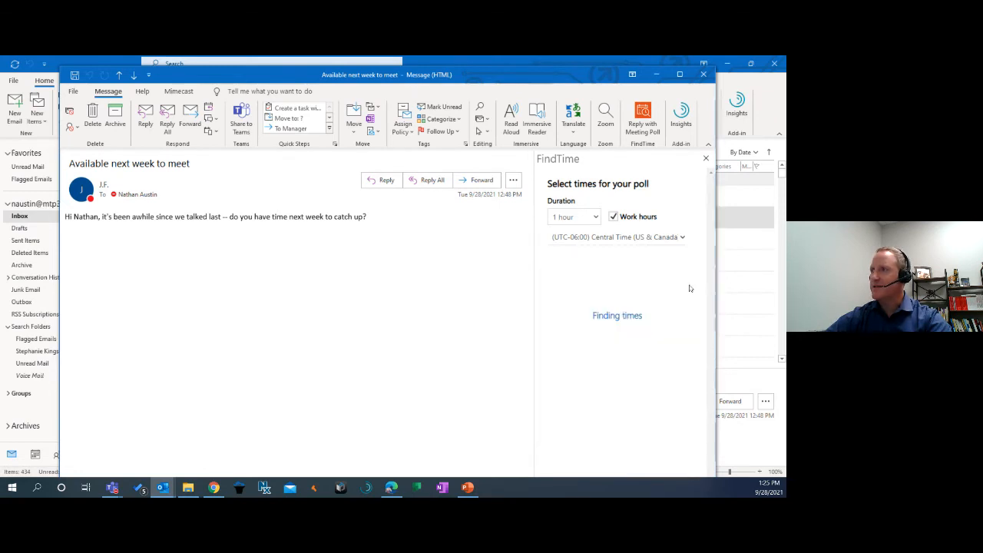
scroll(626, 344, "down", 4)
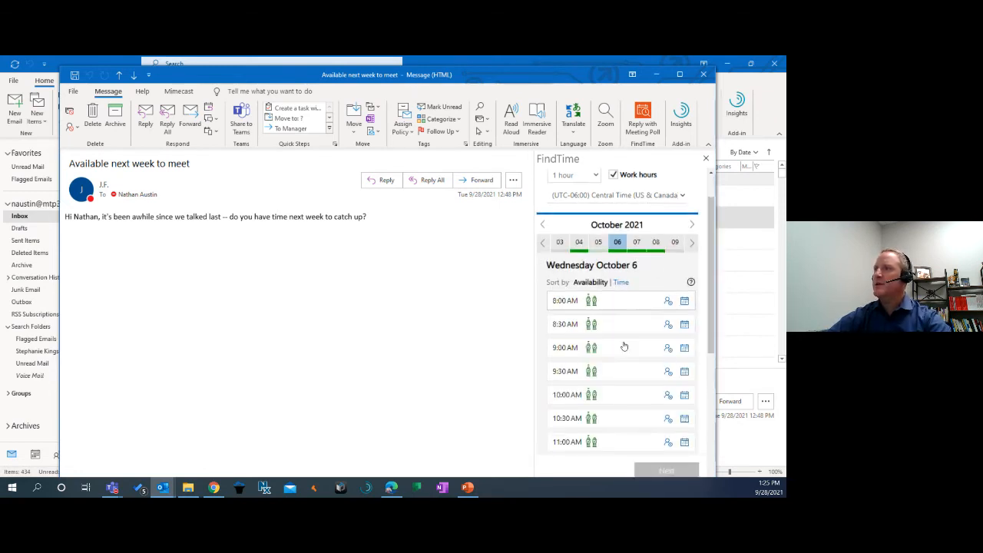
scroll(640, 333, "up", 3)
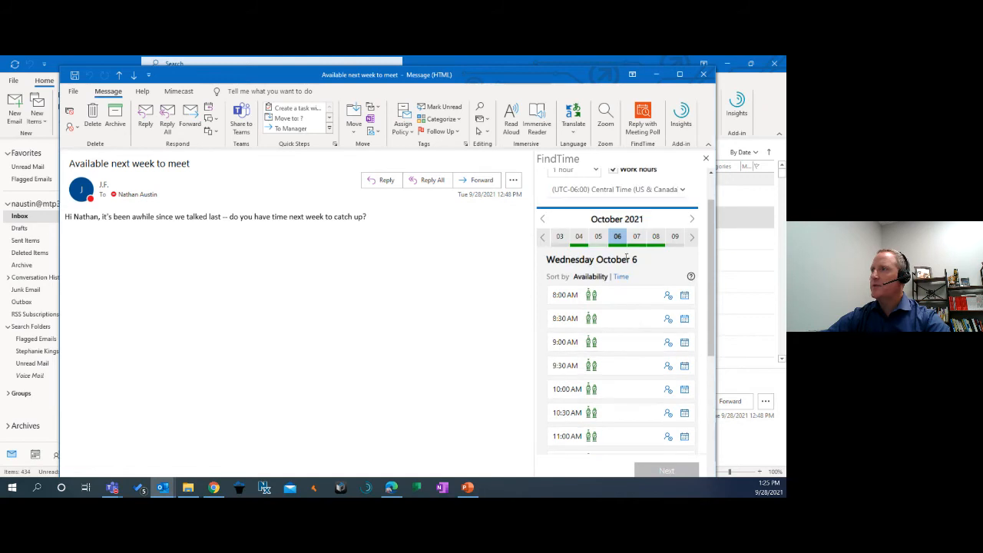
left_click(566, 300)
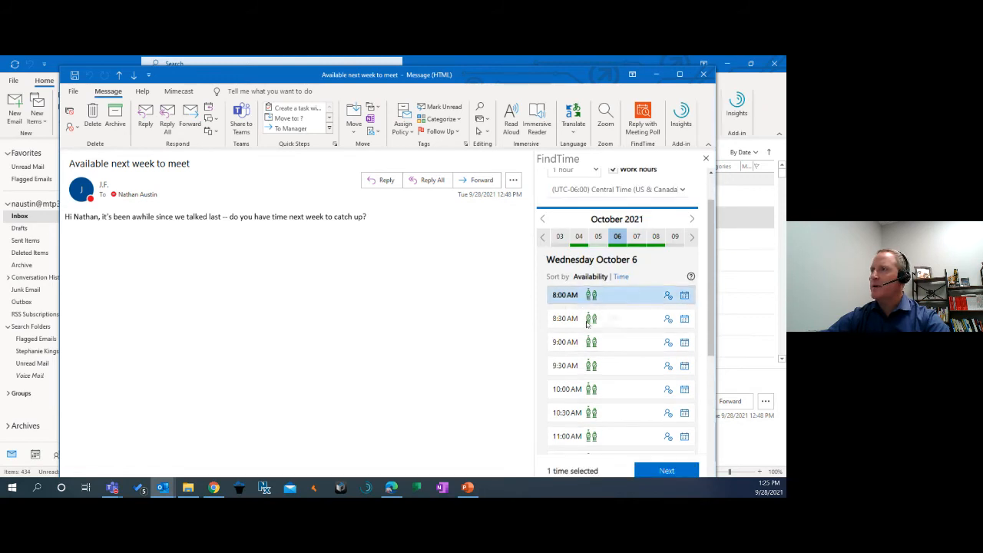
Add Thursday October 7 and Friday October 8 at 8:00 AM, plus Monday October 4 at 9:00 AM, to the poll times.
left_click(638, 238)
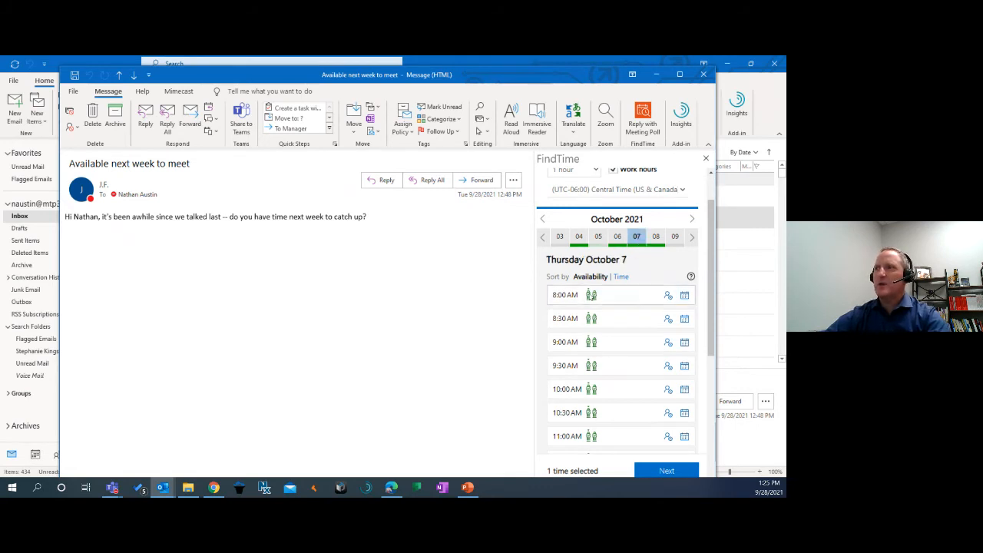
left_click(563, 298)
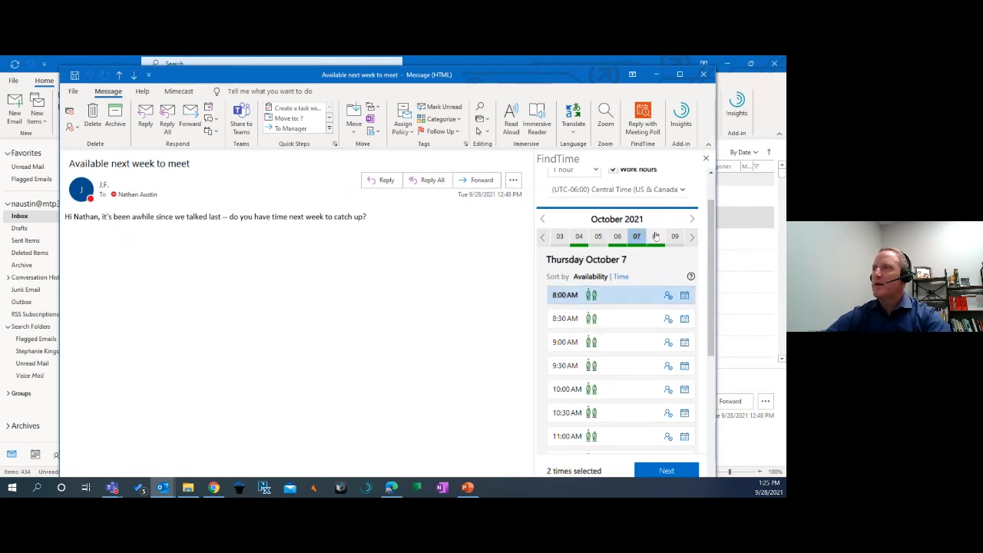
left_click(655, 238)
left_click(563, 298)
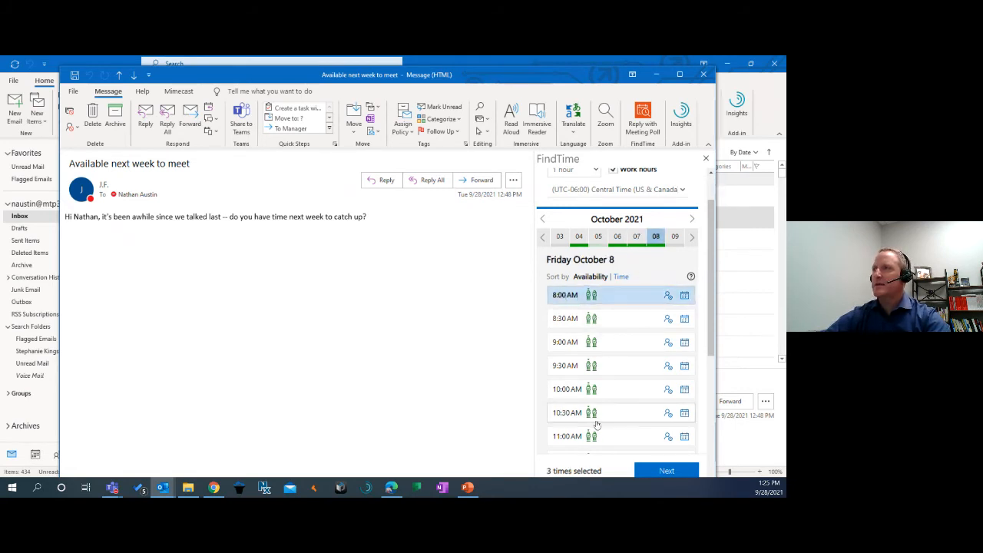
left_click(580, 238)
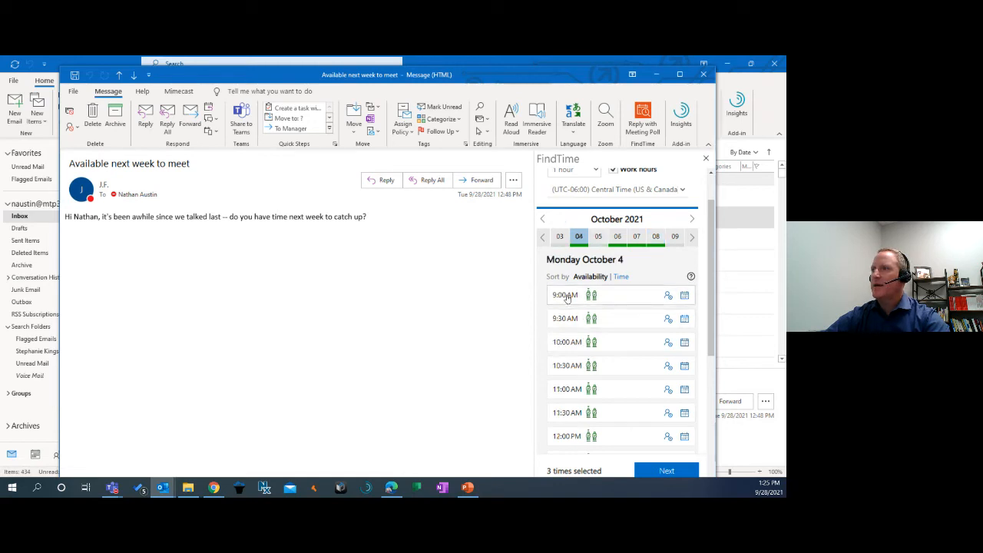
left_click(568, 298)
Check the remaining Monday times, accept the selected options, and add the meeting poll to the reply email.
scroll(608, 316, "down", 1)
scroll(609, 316, "down", 2)
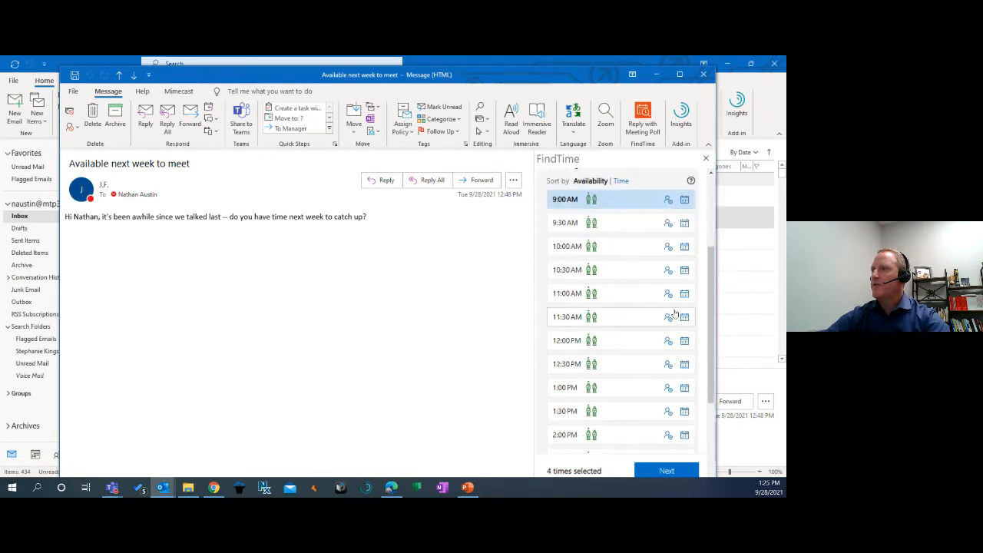
scroll(674, 313, "up", 2)
scroll(628, 379, "down", 6)
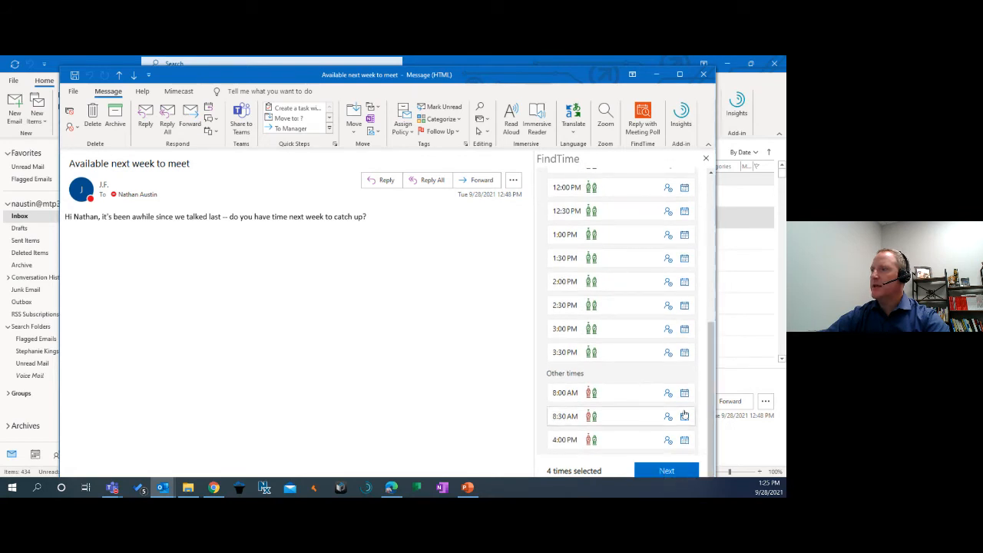
left_click(667, 472)
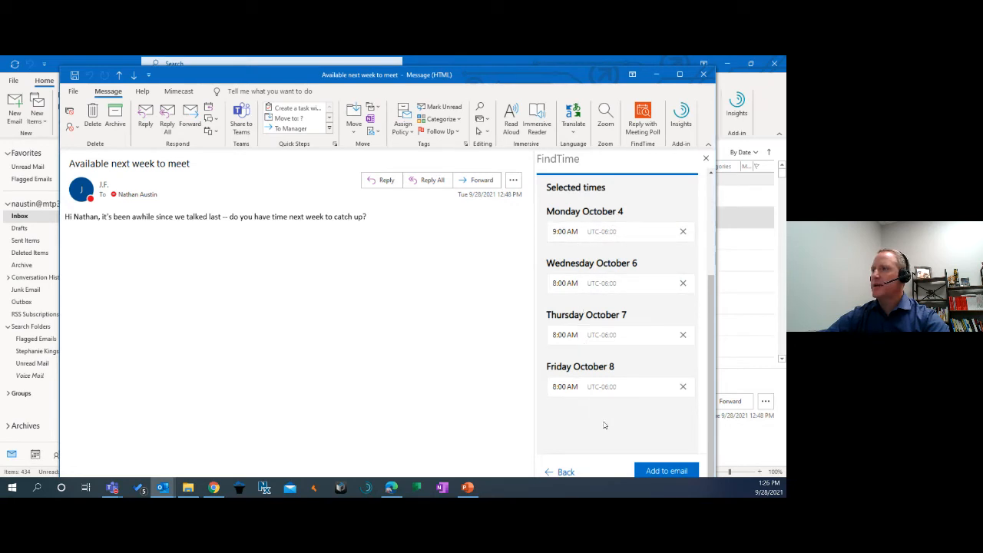
left_click(667, 471)
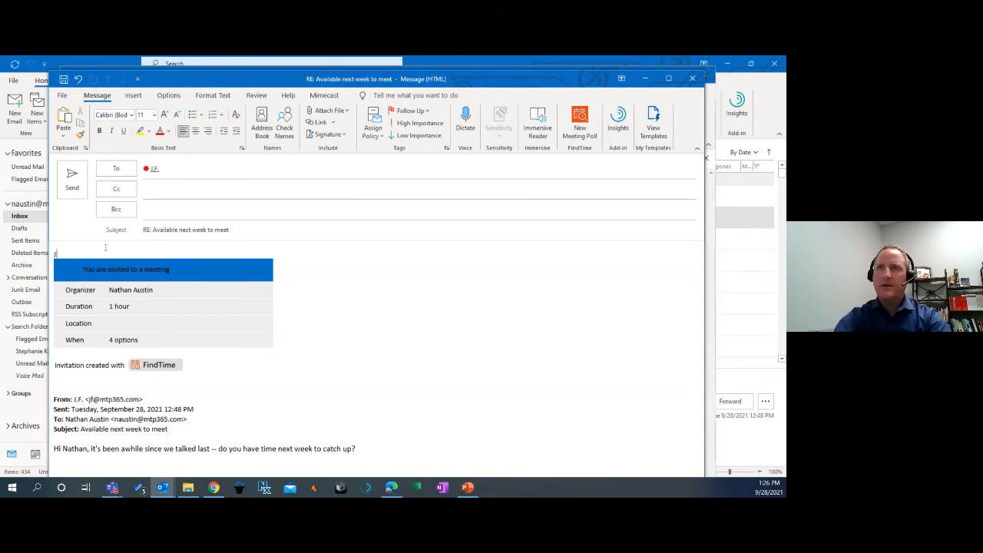
Begin the reply with the recipient's first name and "Thanks for sending a note, I would love to catch up next week.".
type("onathan,")
key("Return")
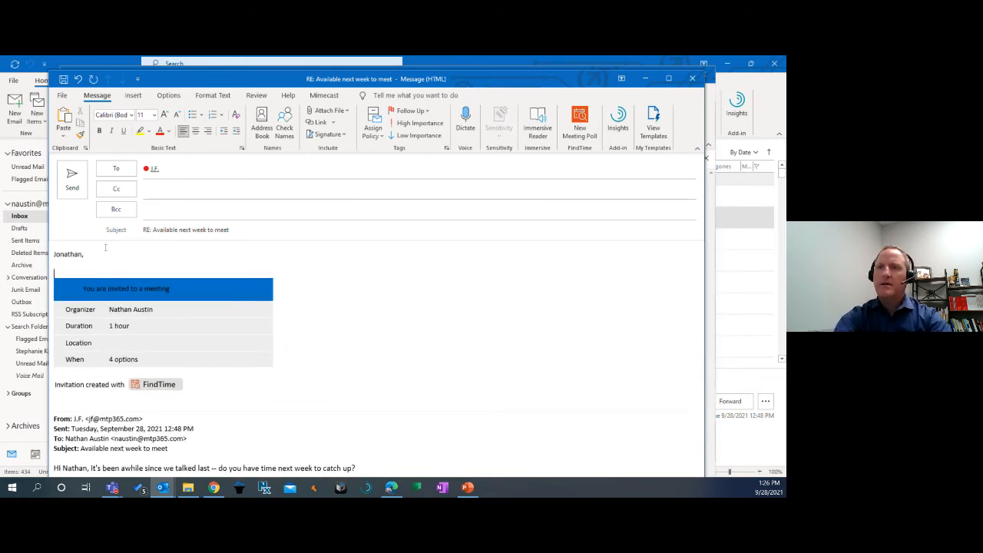
type("Thanks for")
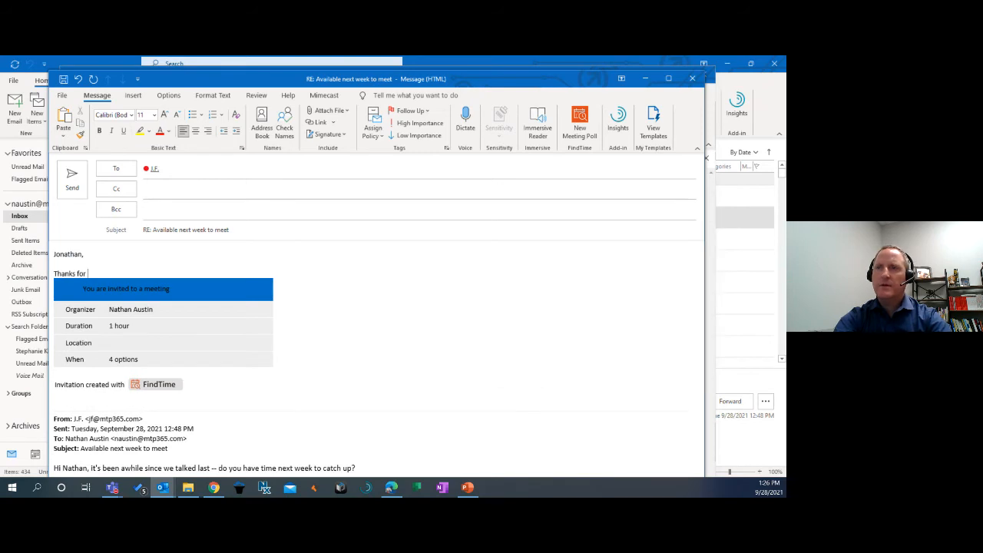
type(" sending a note")
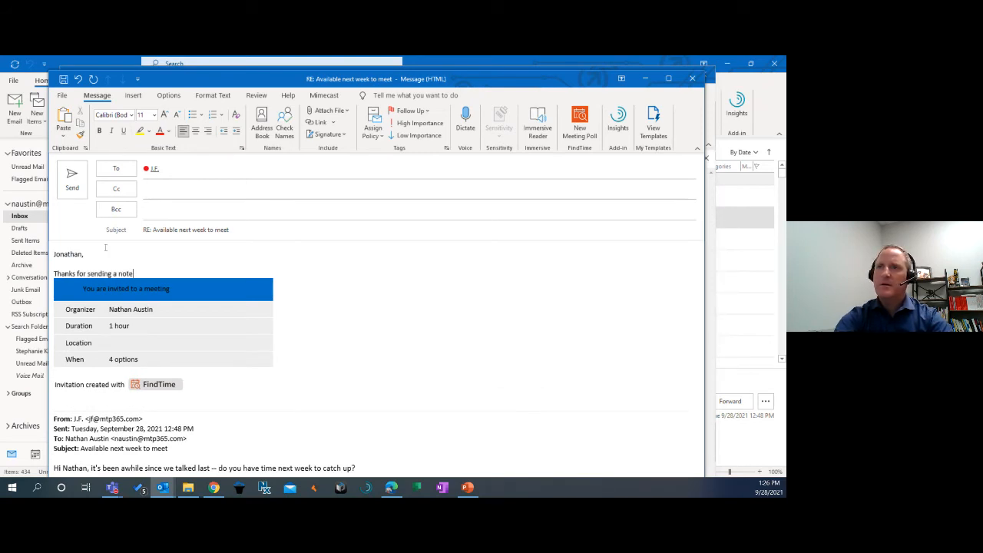
type(", I would love to")
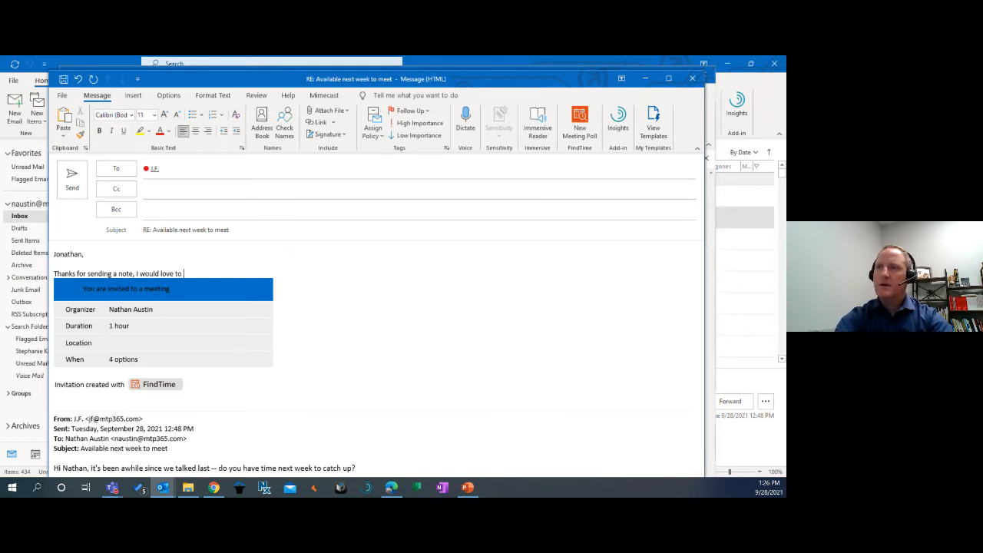
type(" catch up next w")
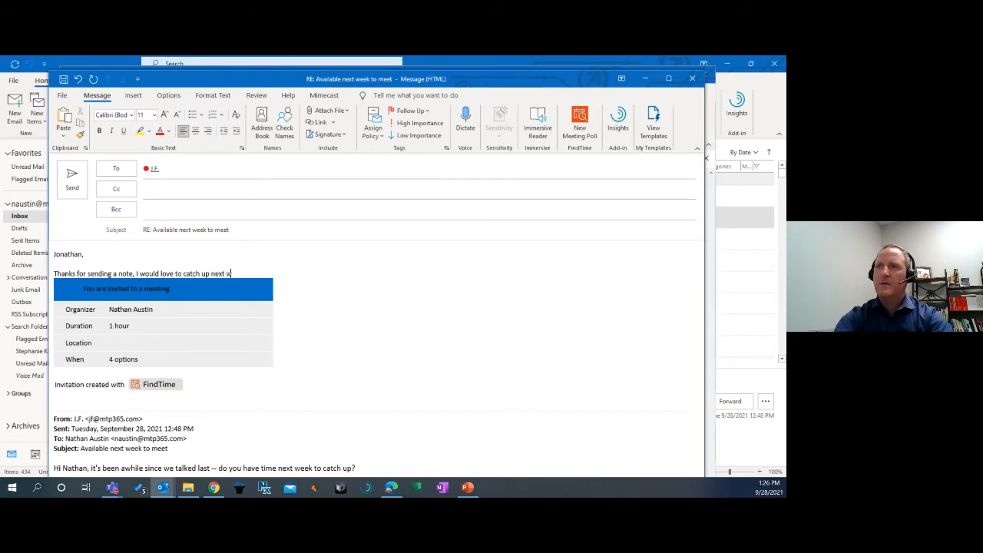
type("eek. Here are somem")
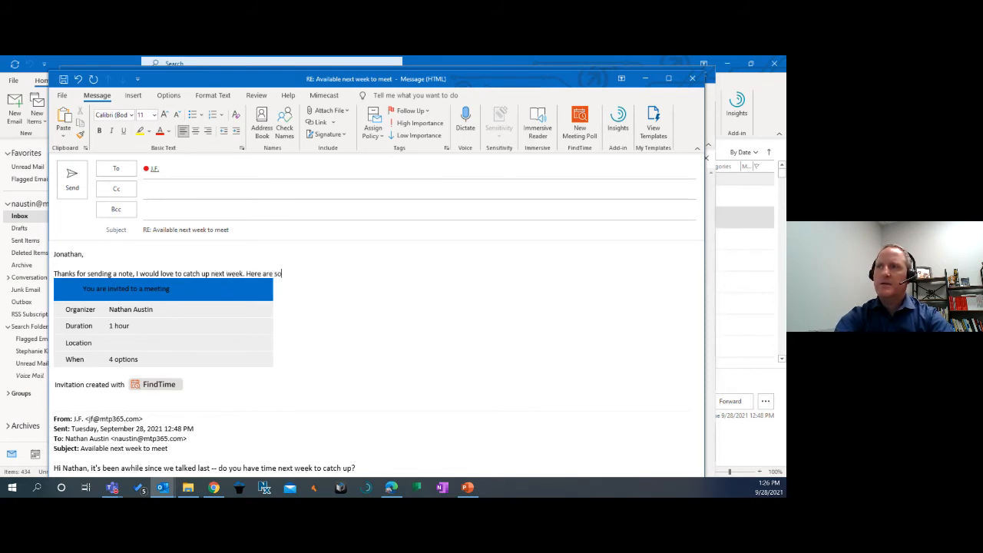
Complete the reply's invitation sentence as "Here are some times if you wouldn't mind choosing which one works best for you.".
key("BackSpace")
key("BackSpace")
type("times if you wouldn")
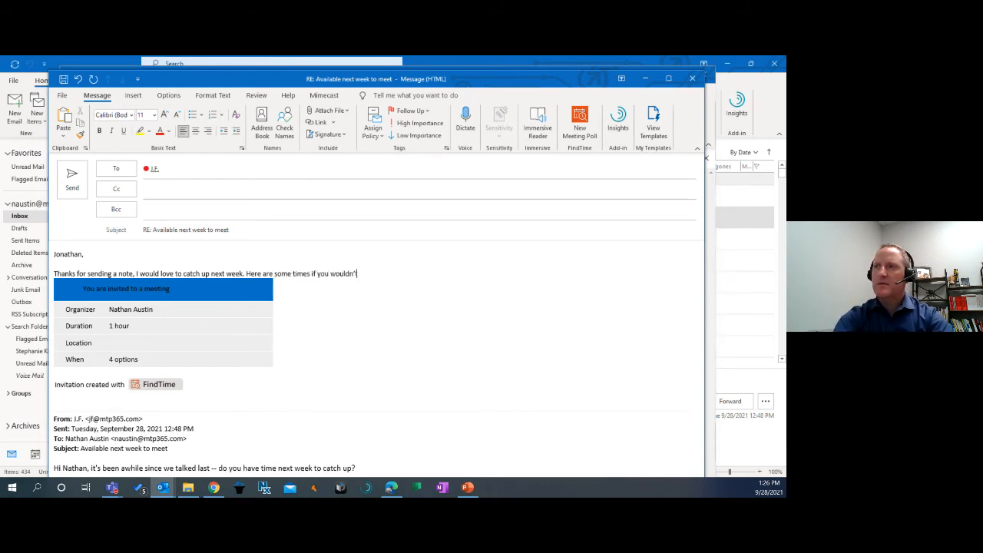
type("t mind c")
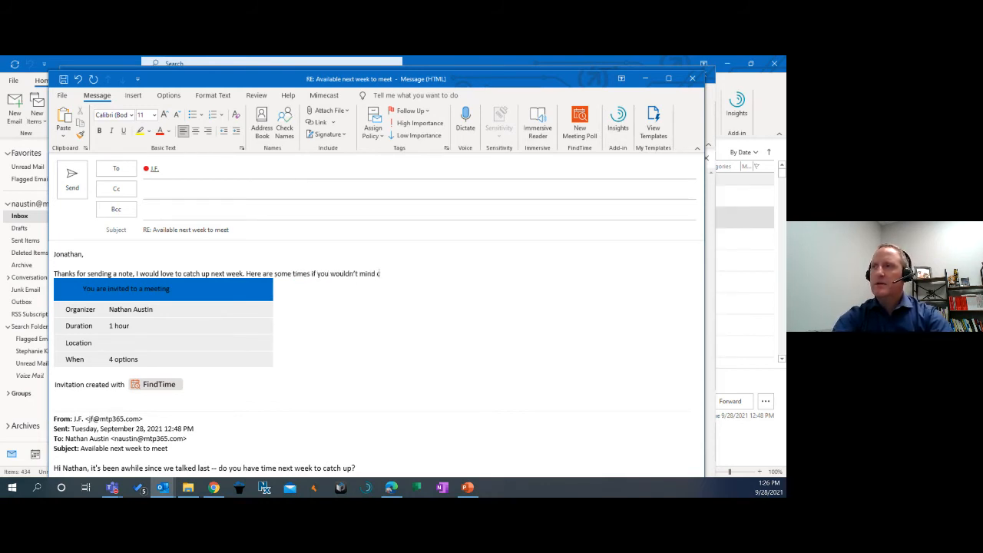
type("hoosing whi")
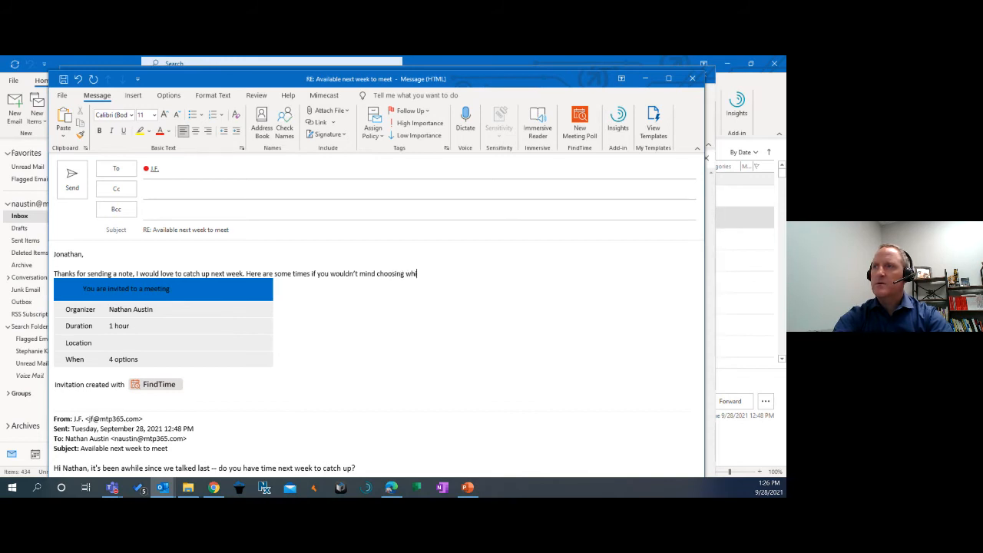
type("ch ore works b")
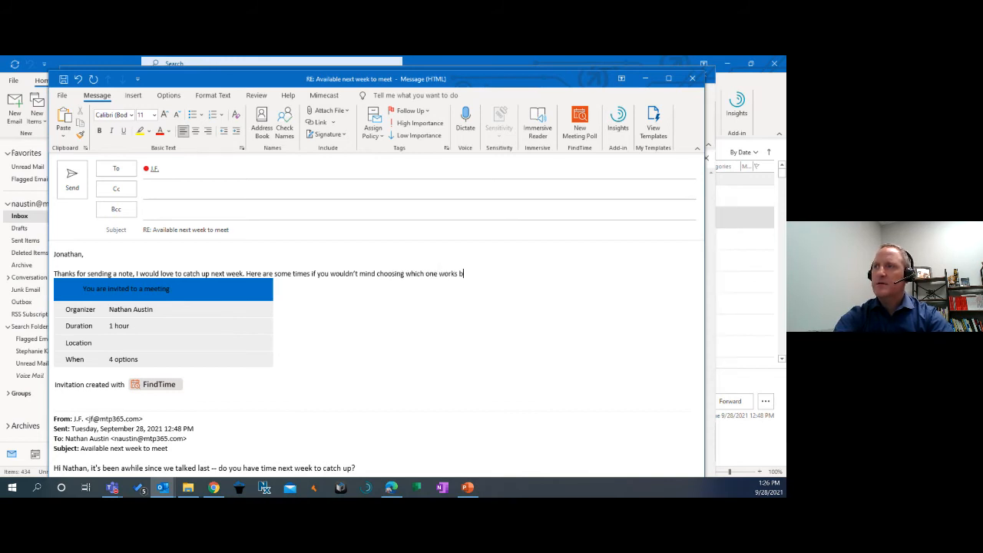
type("est for you")
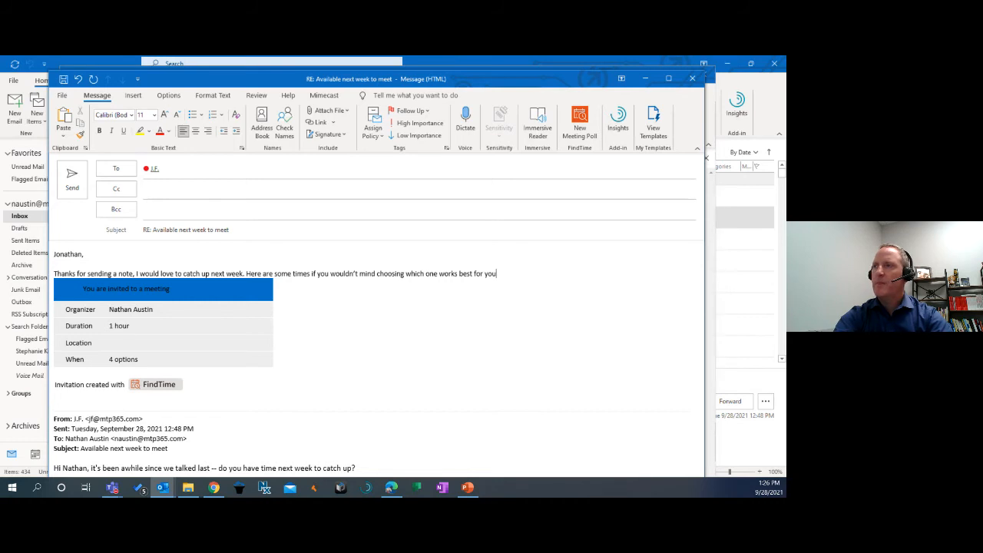
type(".")
Close the reply with "See you next week," and the sender's first name, and send it with the meeting poll.
key("Return")
key("Return")
type("Thank")
key("BackSpace")
key("BackSpace")
key("BackSpace")
key("BackSpace")
key("BackSpace")
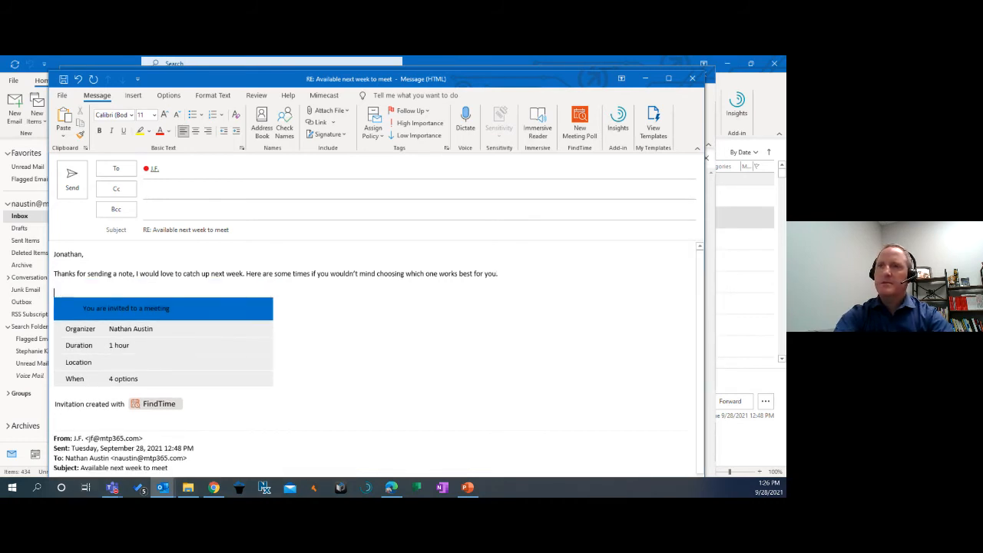
type("See you next ")
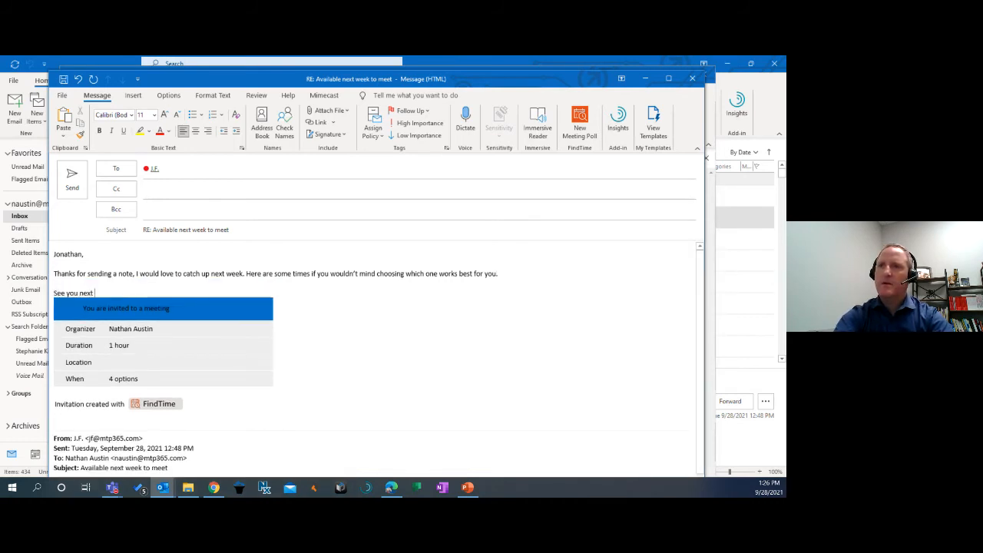
type("Week, ")
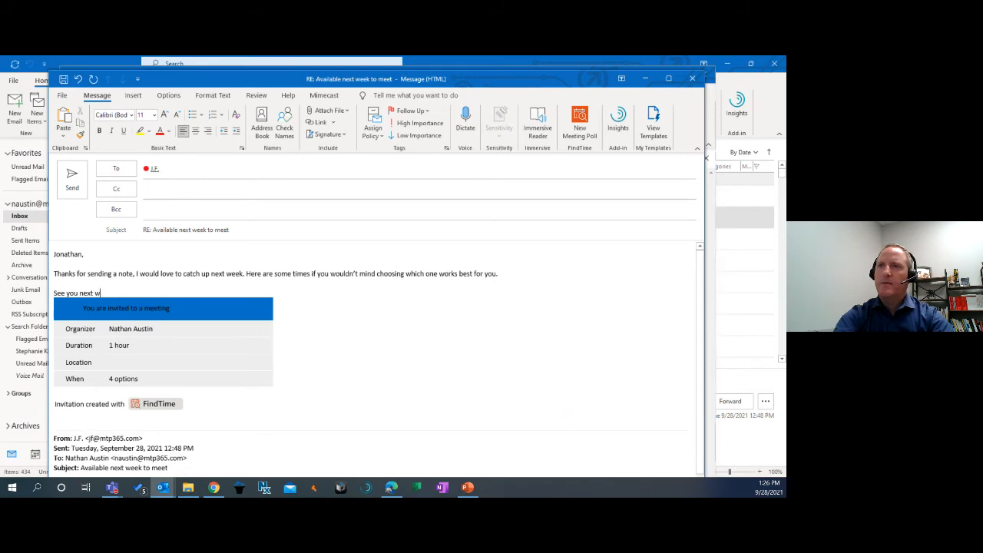
type("eek,")
key("Return")
type("Nate")
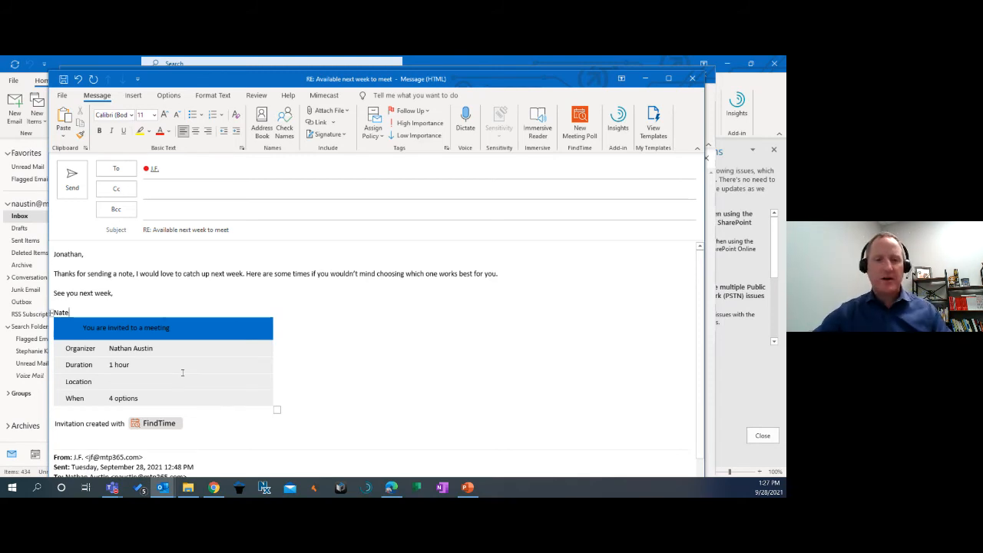
left_click(72, 175)
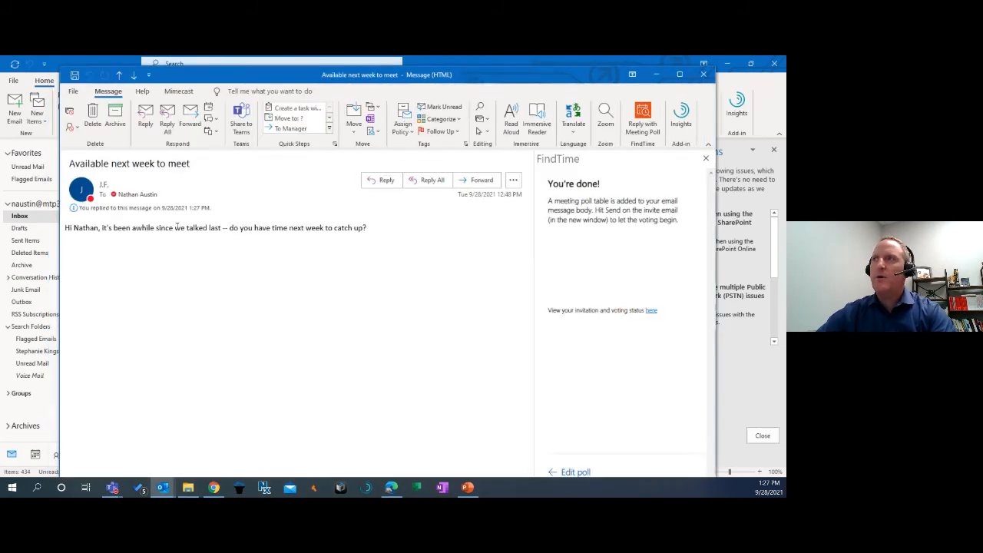
Close the original message and the admin notifications, and examine the tentative poll holds in the calendar for October 4 - 8, 2021.
left_click(704, 75)
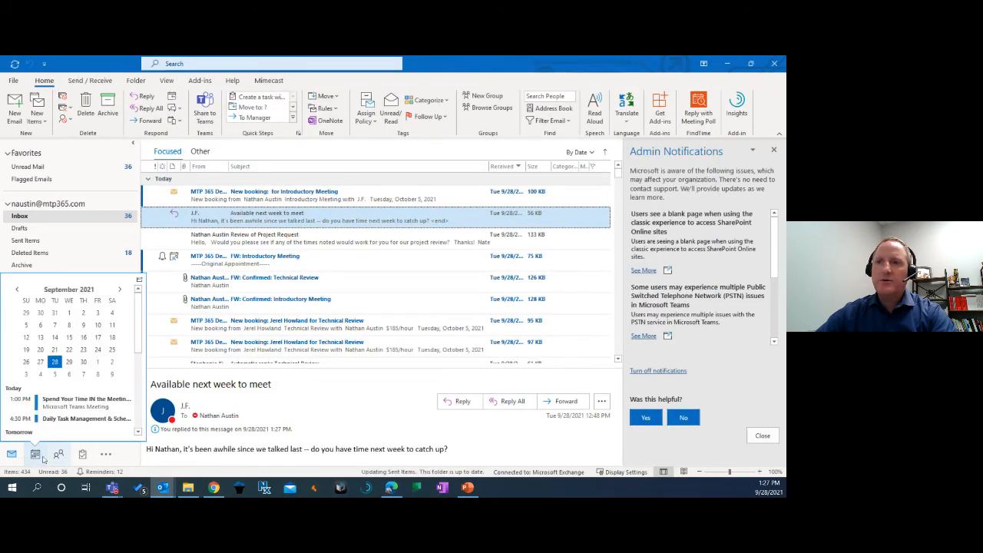
left_click(35, 455)
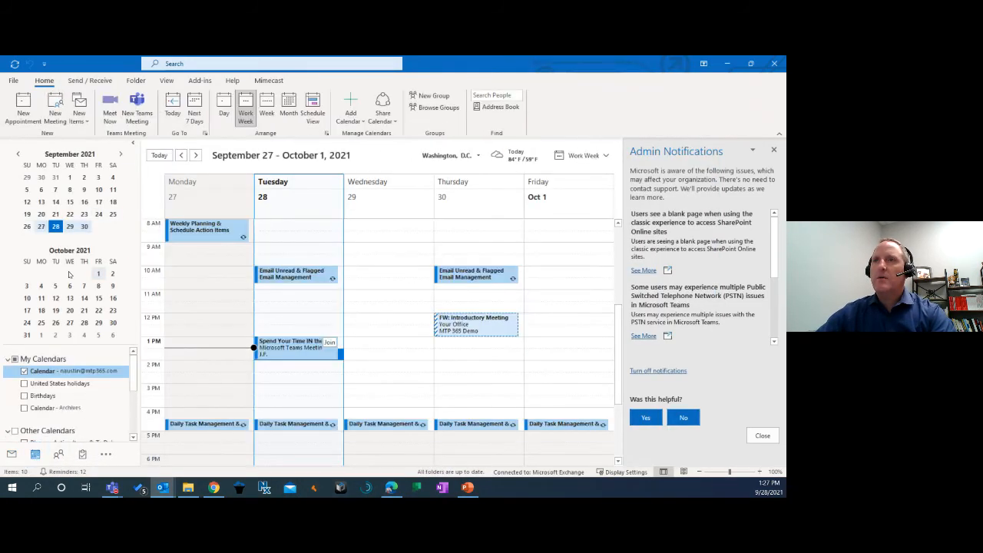
left_click(70, 285)
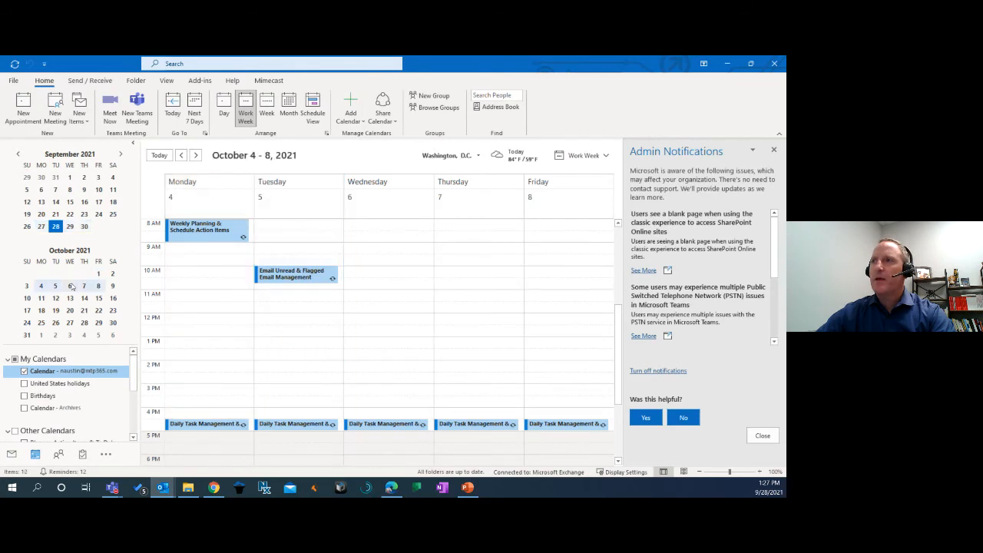
scroll(257, 334, "up", 1)
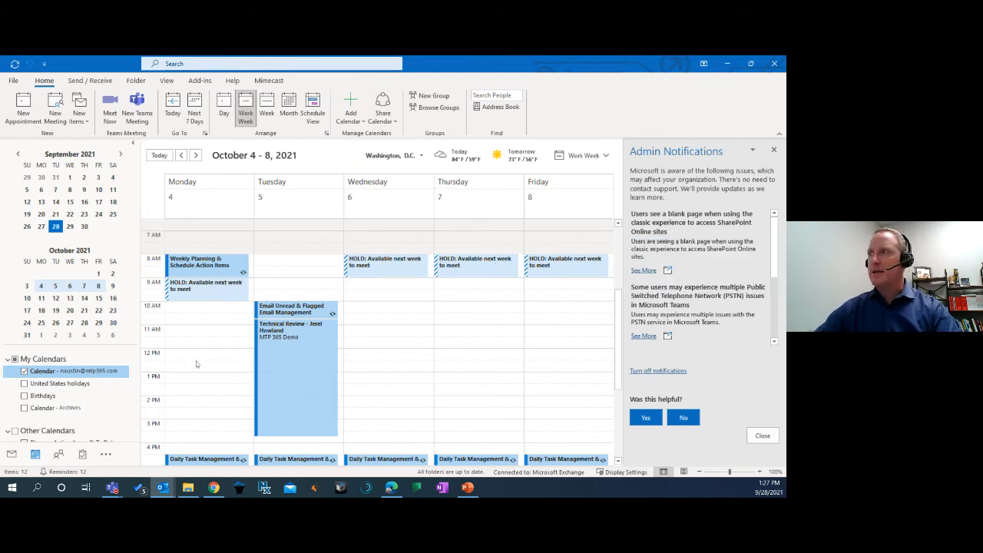
left_click(763, 435)
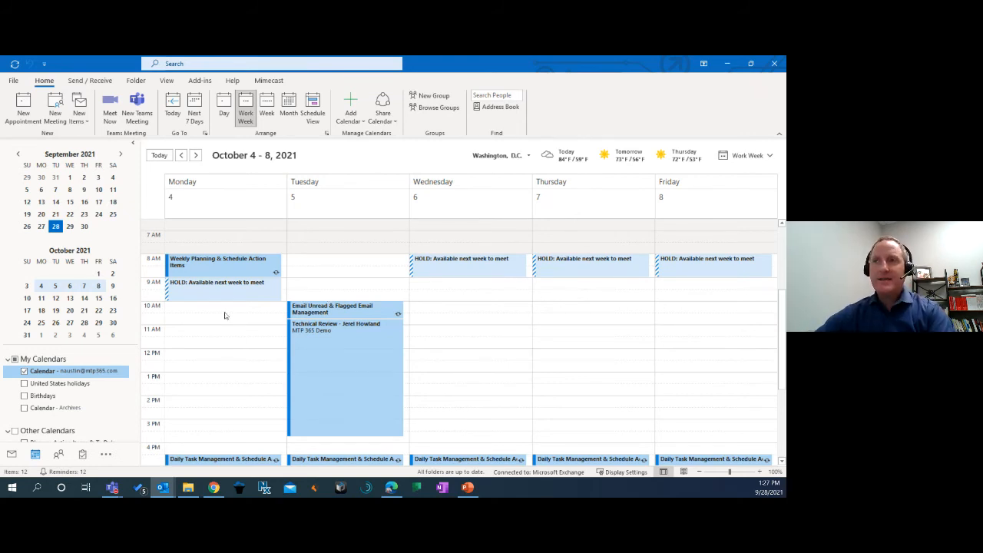
mouse_move(215, 295)
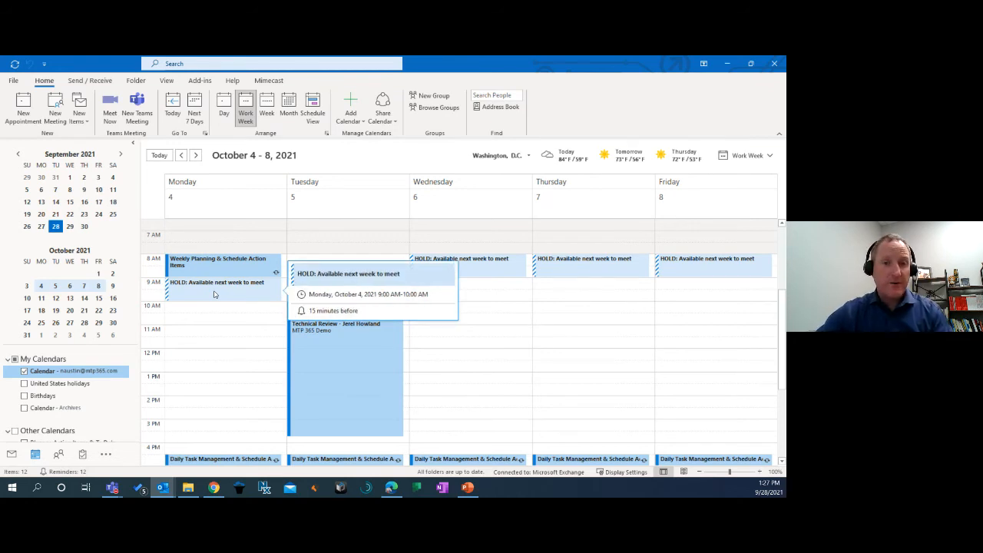
Return to the inbox, open the Review of Project Request email, and follow its meeting options to the FindTime voting page.
left_click(12, 455)
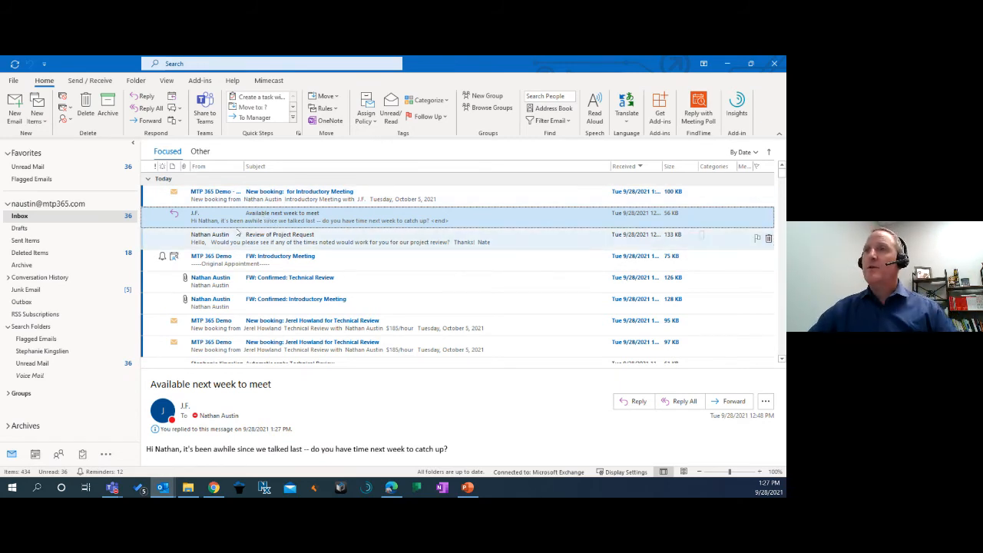
left_click(238, 239)
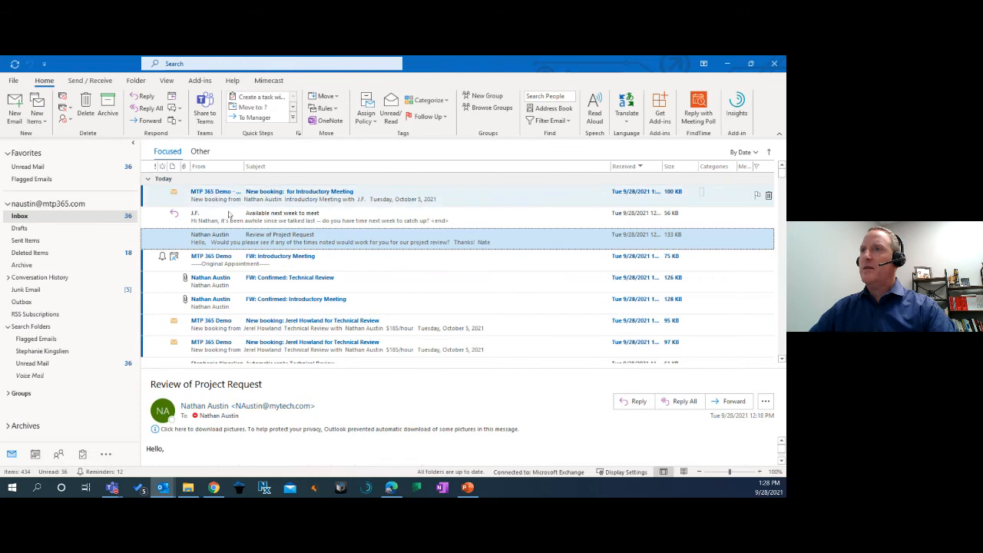
double_click(235, 238)
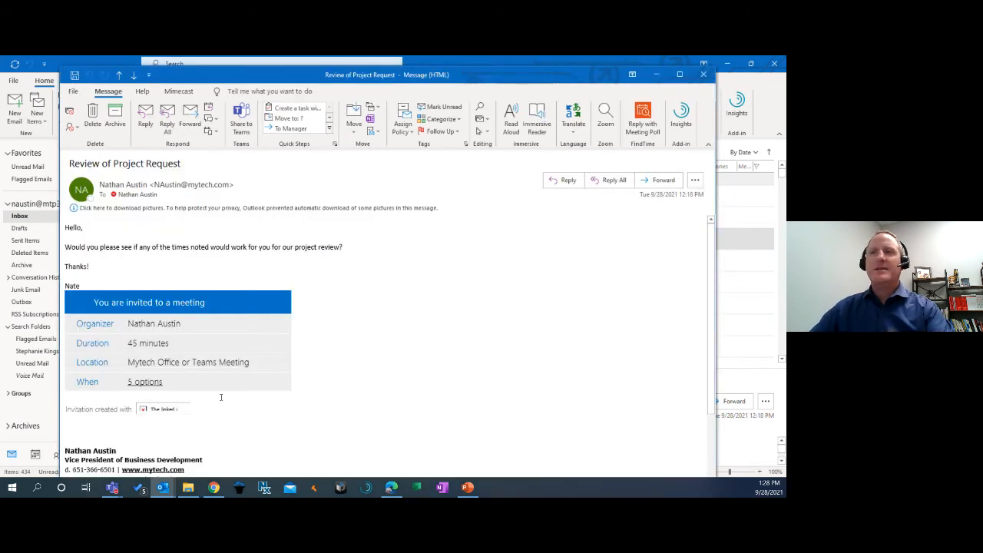
left_click(145, 383)
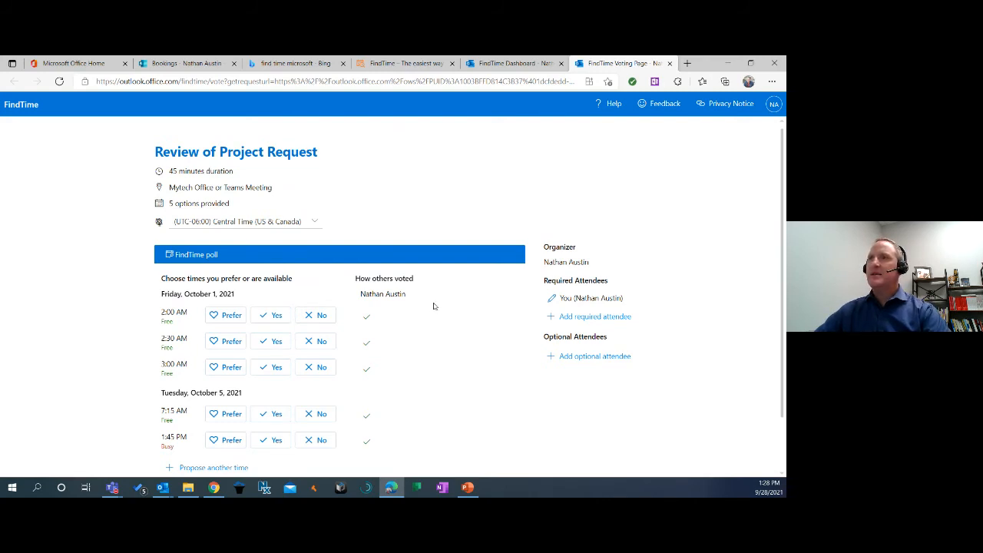
Vote Prefer for October 1 at 2:00 AM, Yes for 2:30 AM and October 5 at 7:15 AM, No for 3:00 AM and 1:45 PM, and submit.
scroll(438, 300, "down", 1)
scroll(443, 292, "up", 1)
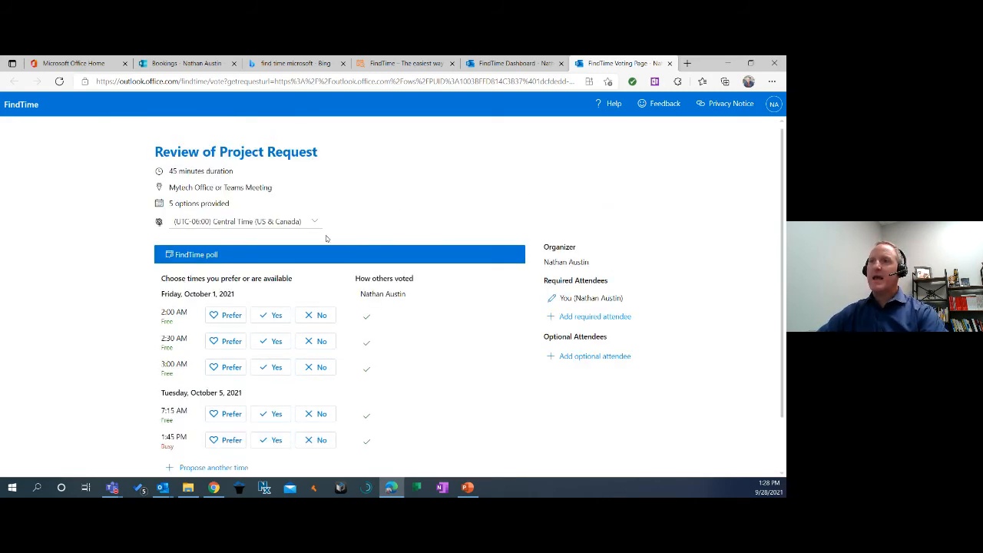
scroll(326, 235, "down", 1)
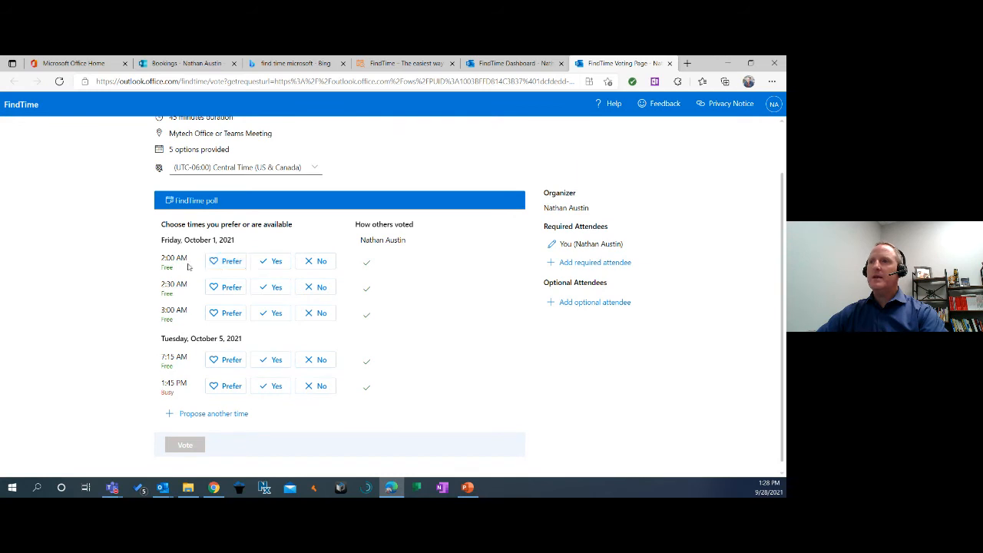
left_click(227, 261)
left_click(275, 287)
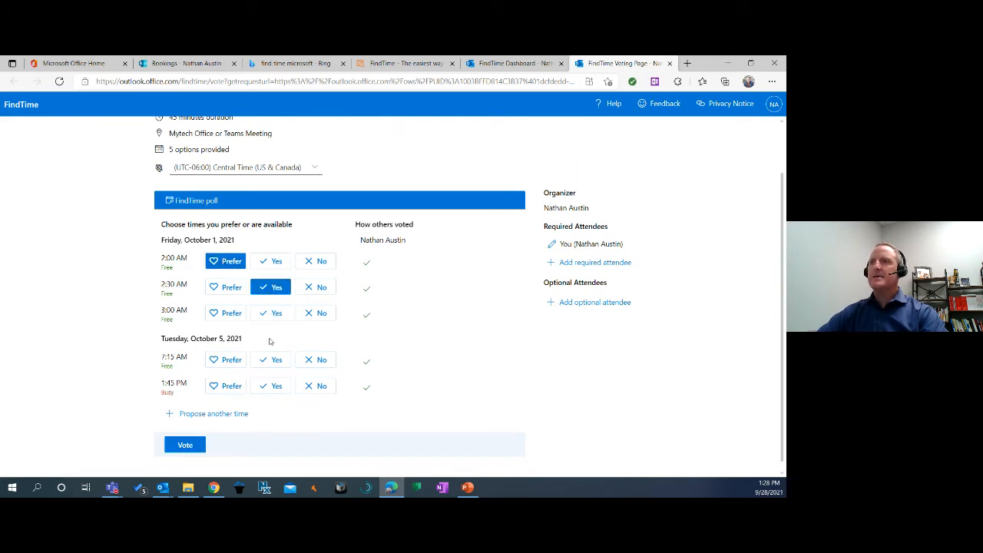
left_click(274, 360)
left_click(318, 385)
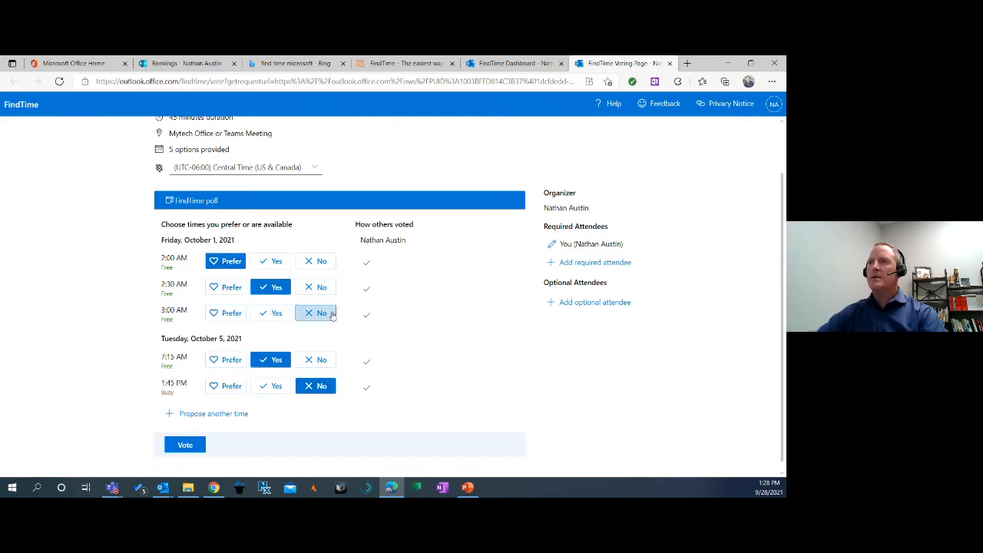
left_click(331, 314)
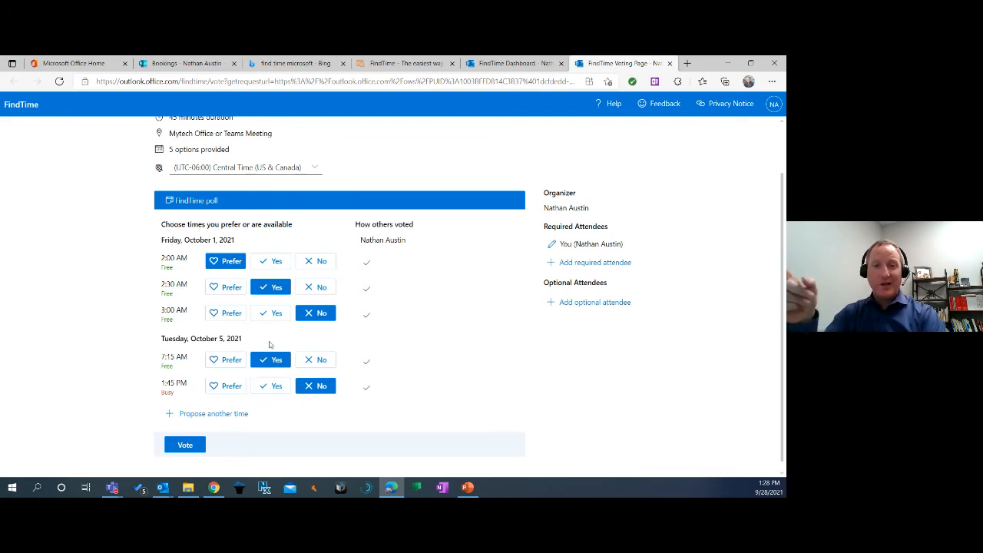
left_click(185, 446)
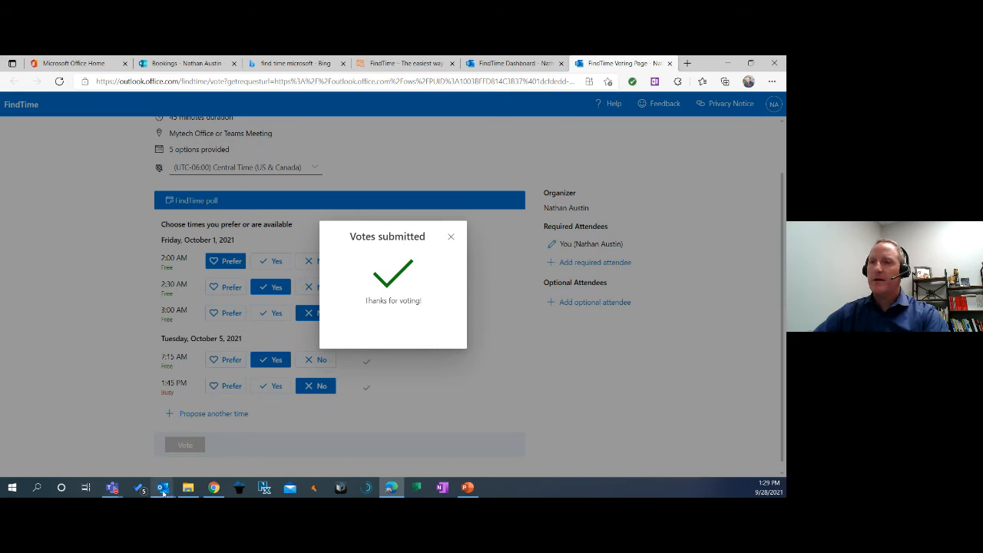
Switch back to the Outlook inbox and open the attendee-vote notification for Available next week to meet in its own window.
mouse_move(164, 493)
left_click(83, 441)
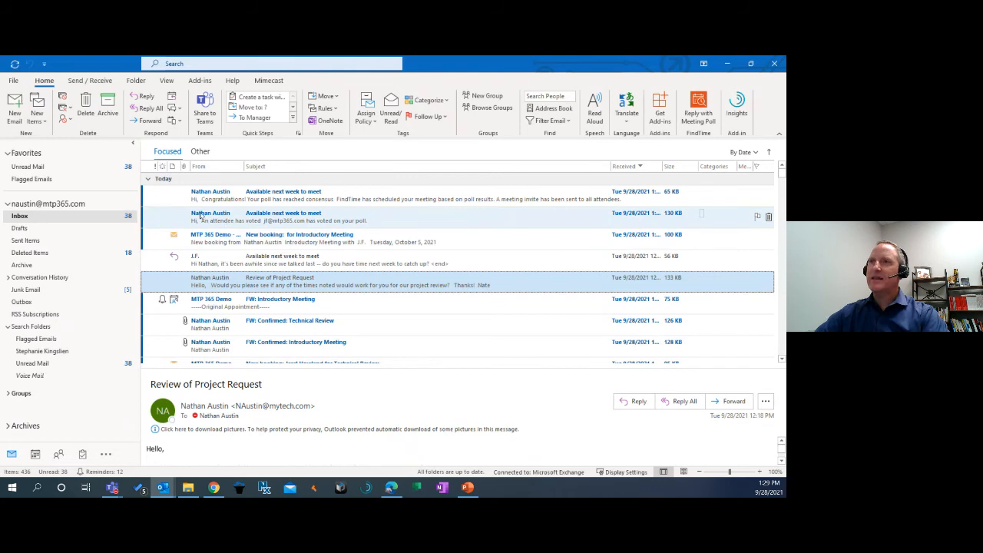
left_click(202, 215)
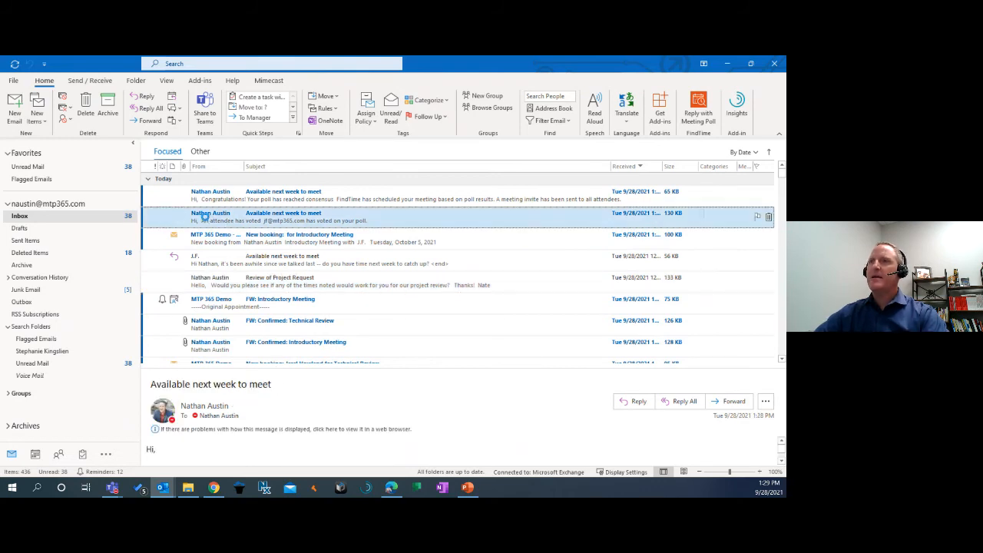
key("Return")
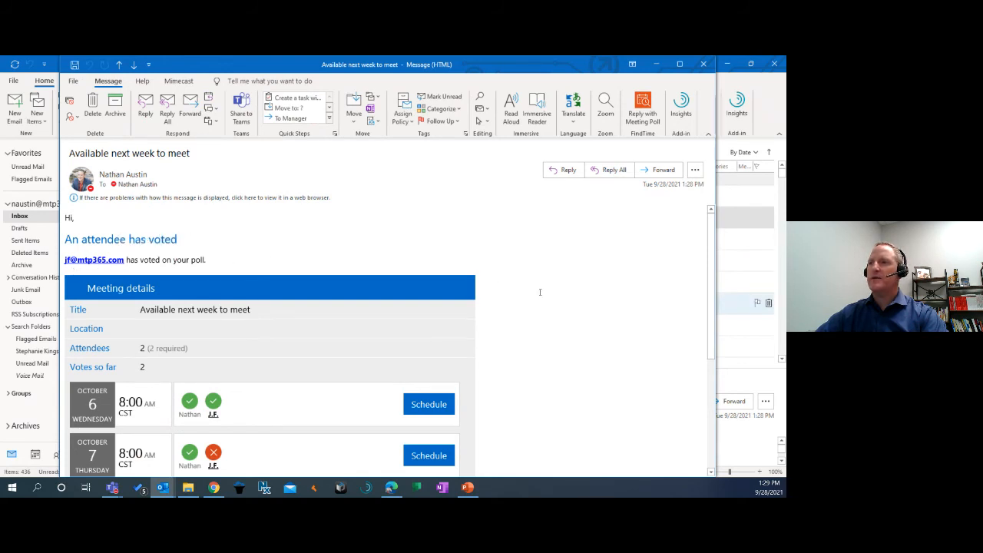
Examine the attendees' votes on each proposed time in the poll notification and close the message.
scroll(540, 292, "down", 4)
scroll(353, 320, "up", 1)
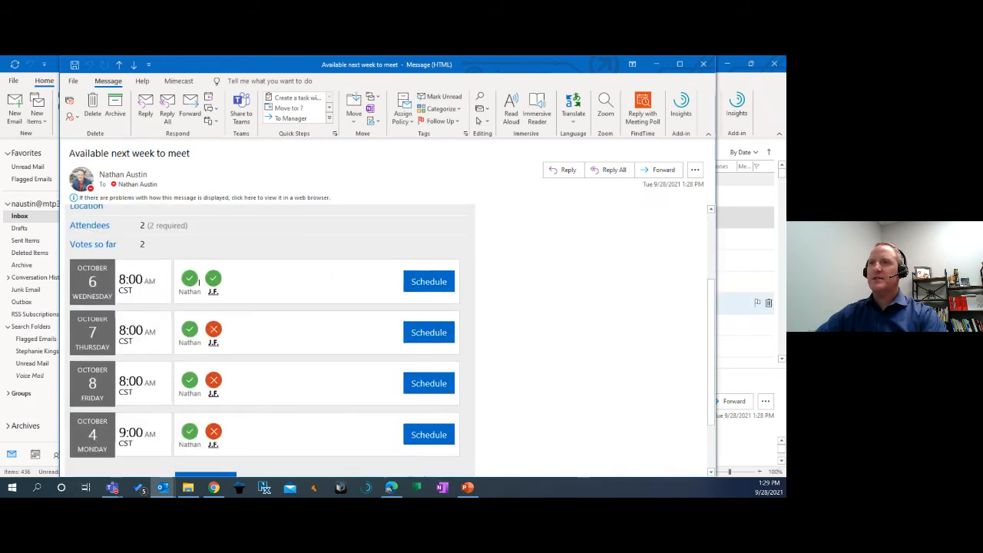
scroll(255, 289, "up", 3)
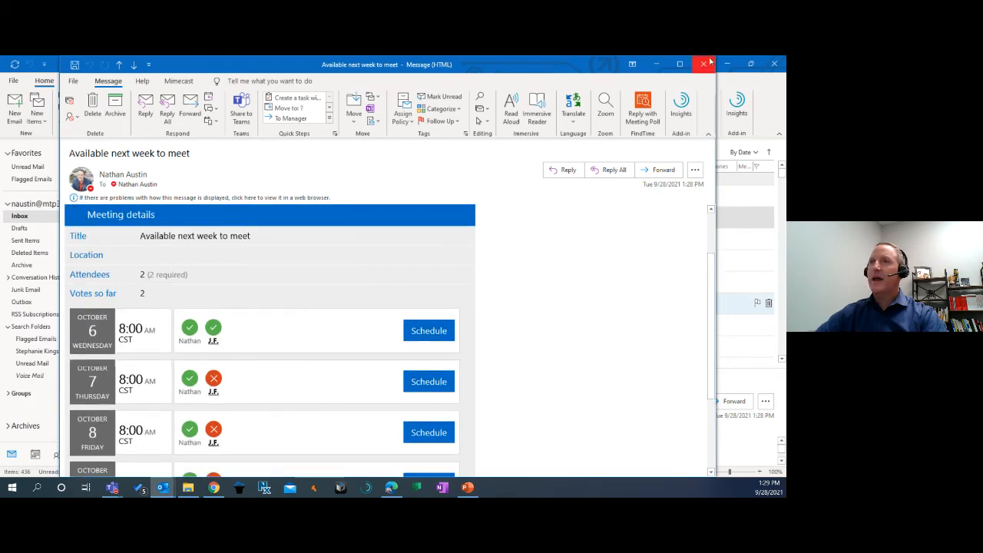
left_click(704, 64)
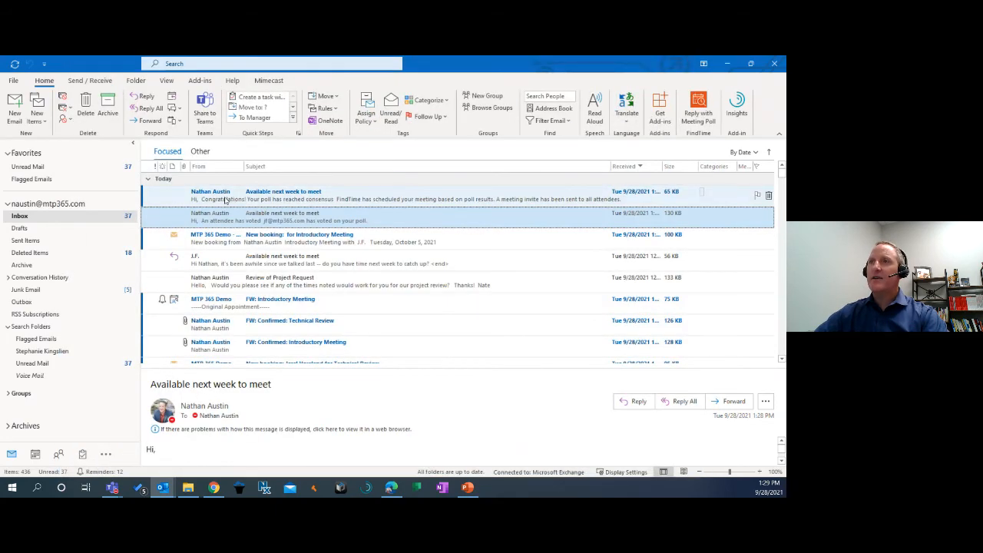
Read the poll consensus notification, close it, and check the calendar for October 4 - 8, 2021.
left_click(225, 198)
double_click(225, 199)
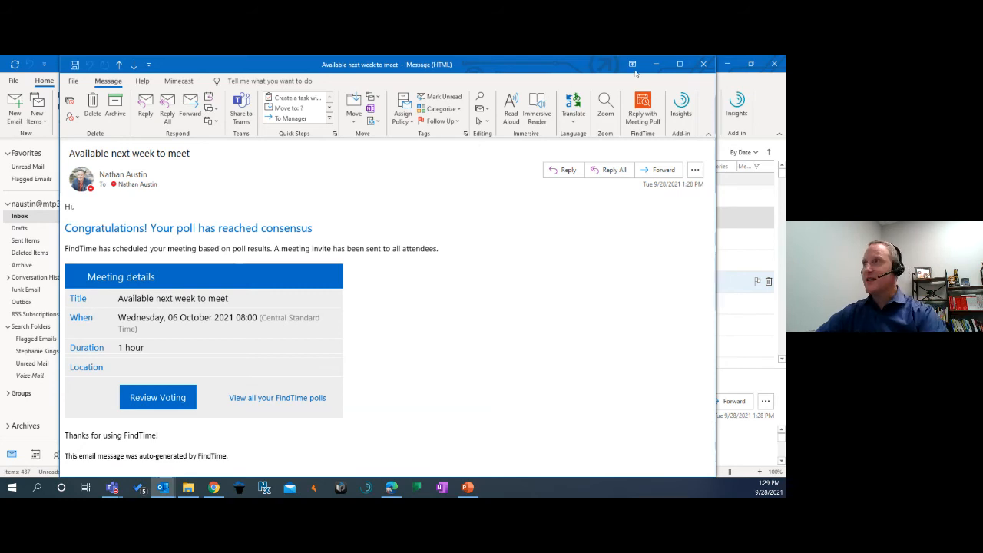
left_click(703, 64)
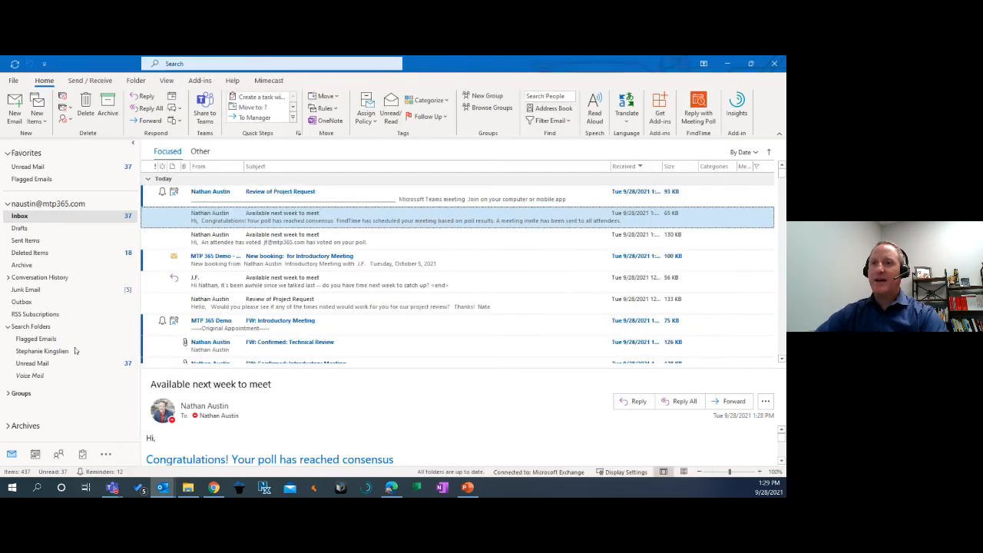
left_click(35, 455)
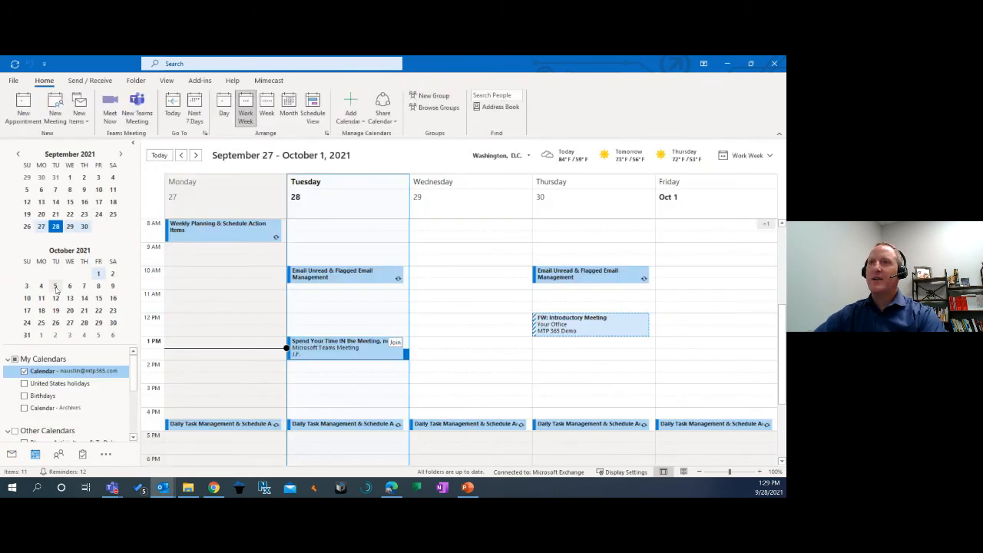
left_click(56, 285)
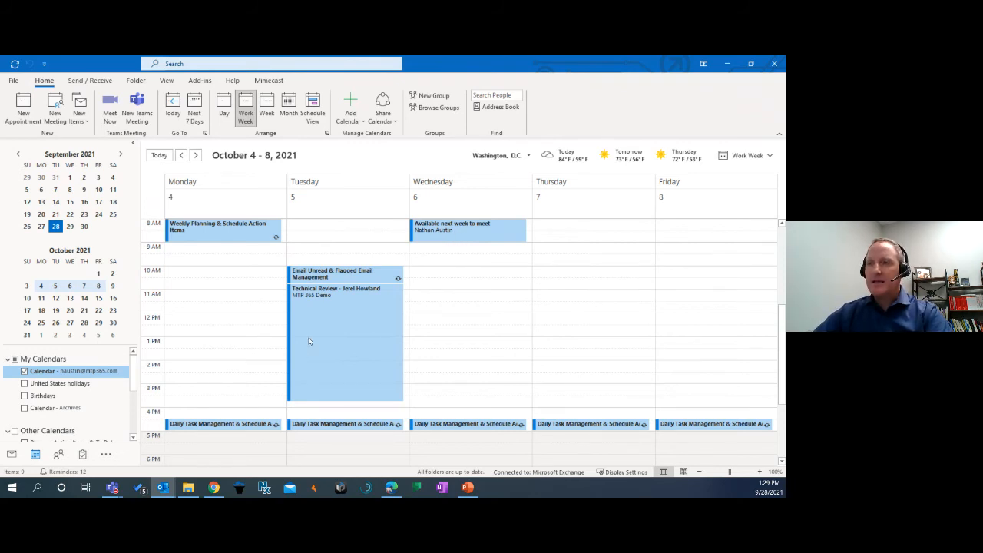
Switch to the FindTime Dashboard in Edge, refresh it, and review the completed and open polls.
left_click(391, 487)
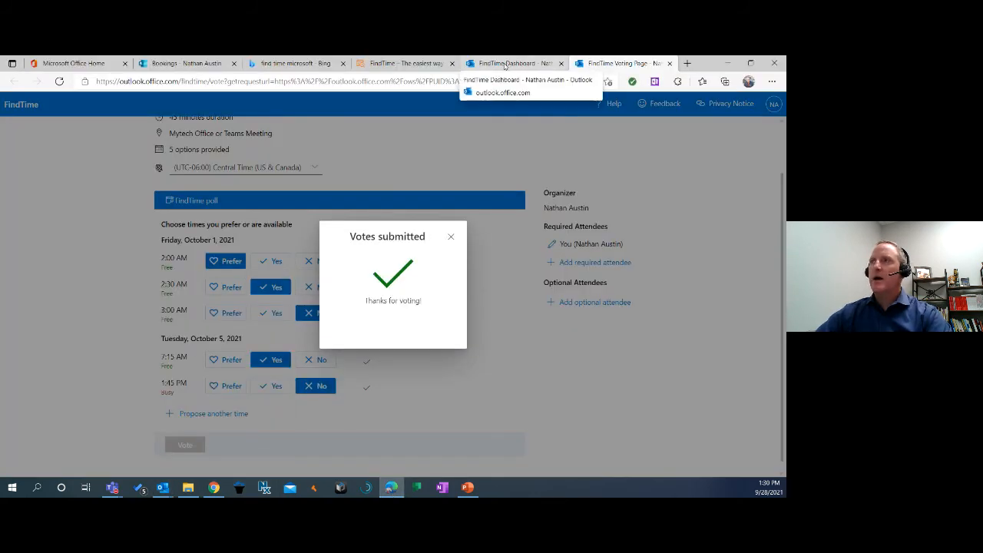
left_click(463, 66)
left_click(415, 64)
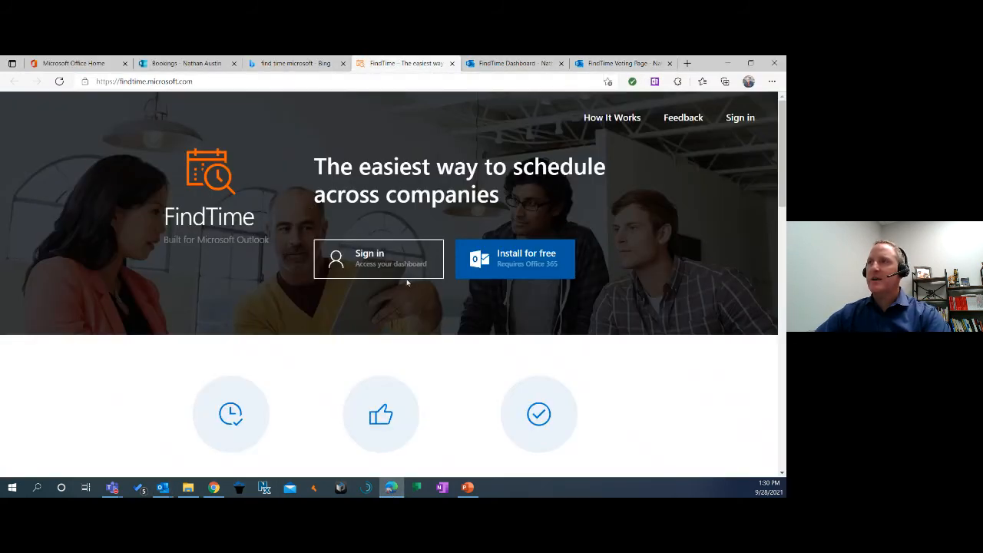
left_click(547, 66)
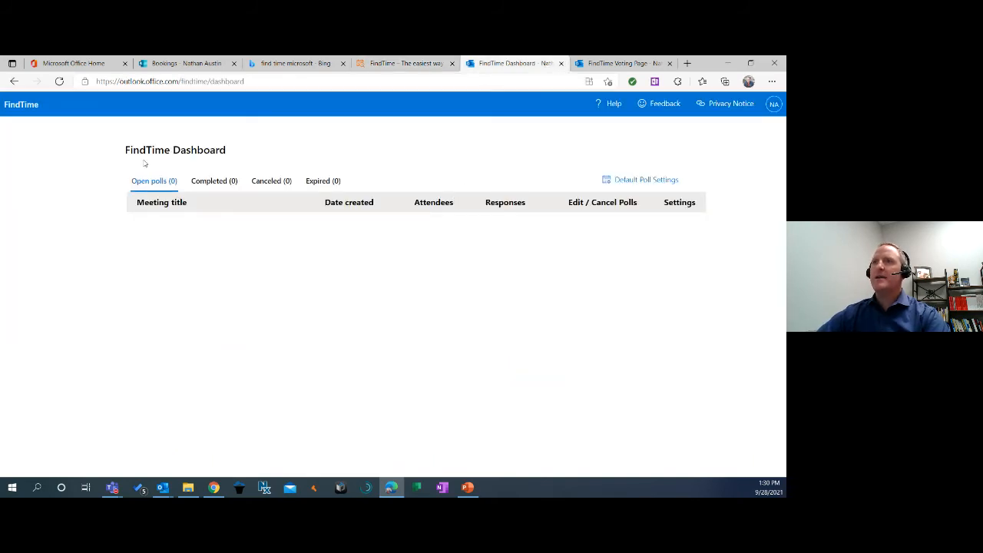
left_click(59, 81)
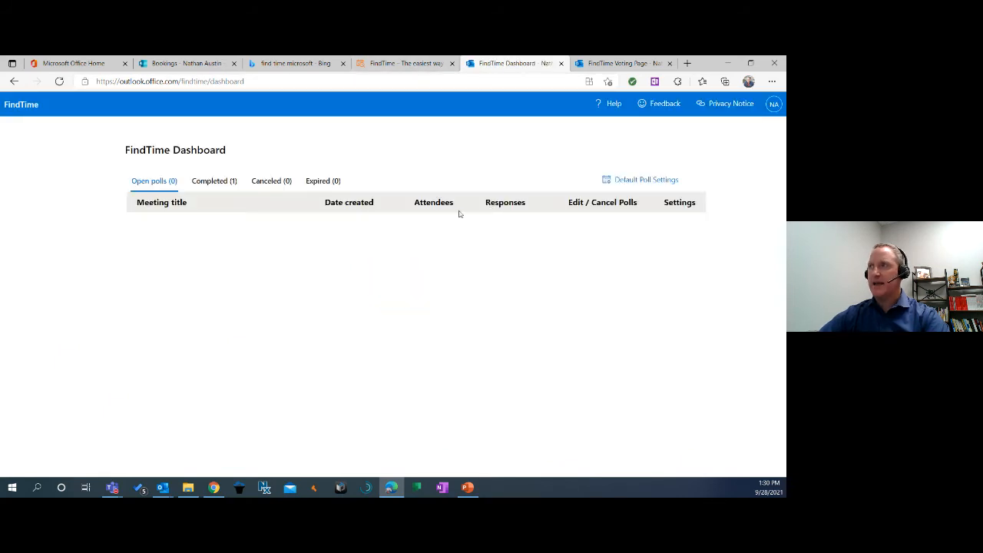
left_click(210, 187)
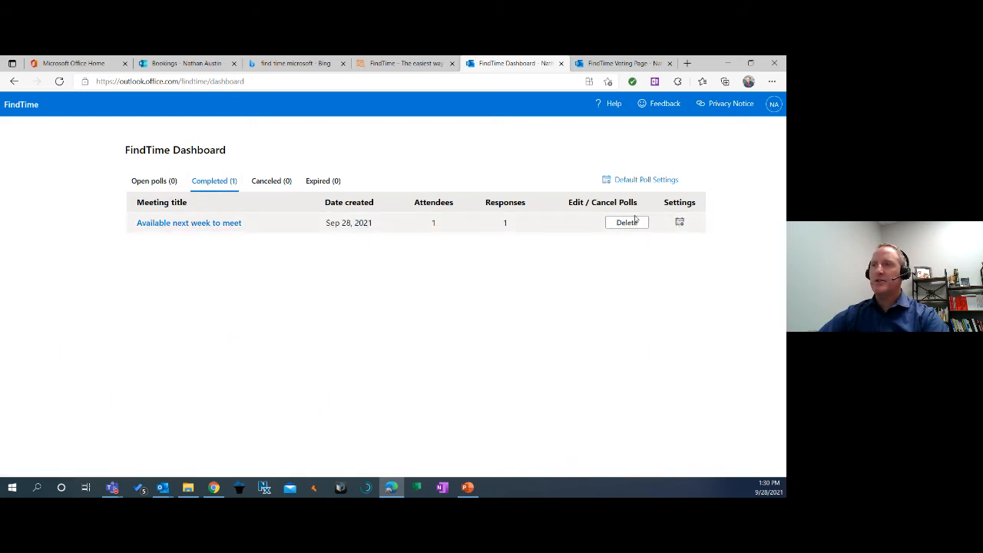
left_click(157, 183)
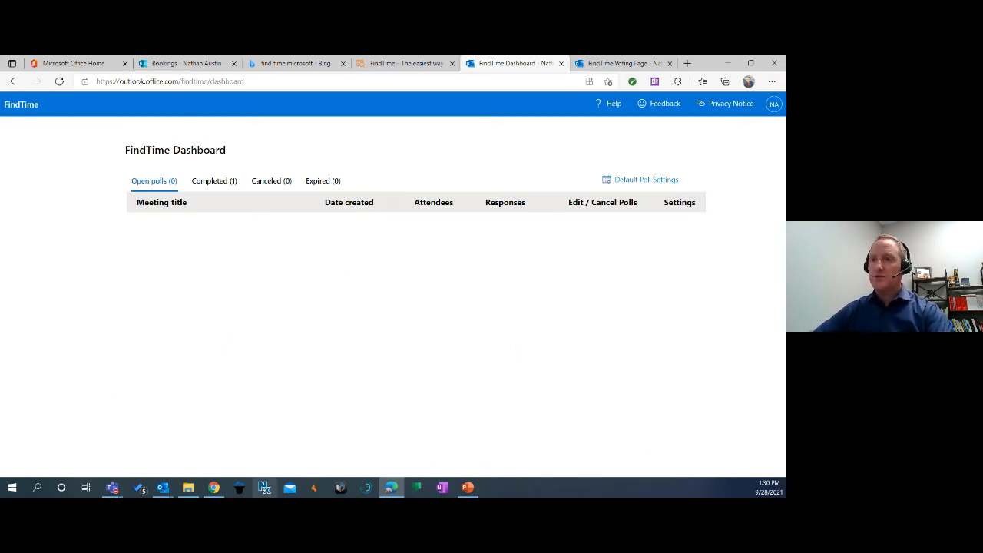
Return to the Outlook inbox, start a new email with a FindTime meeting poll, and address it to two recent contacts.
mouse_move(170, 496)
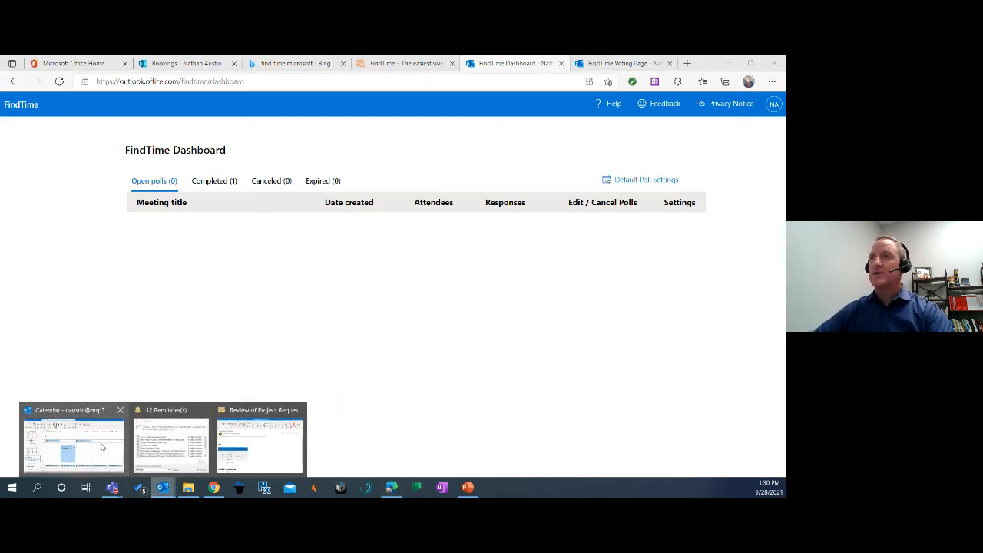
left_click(69, 439)
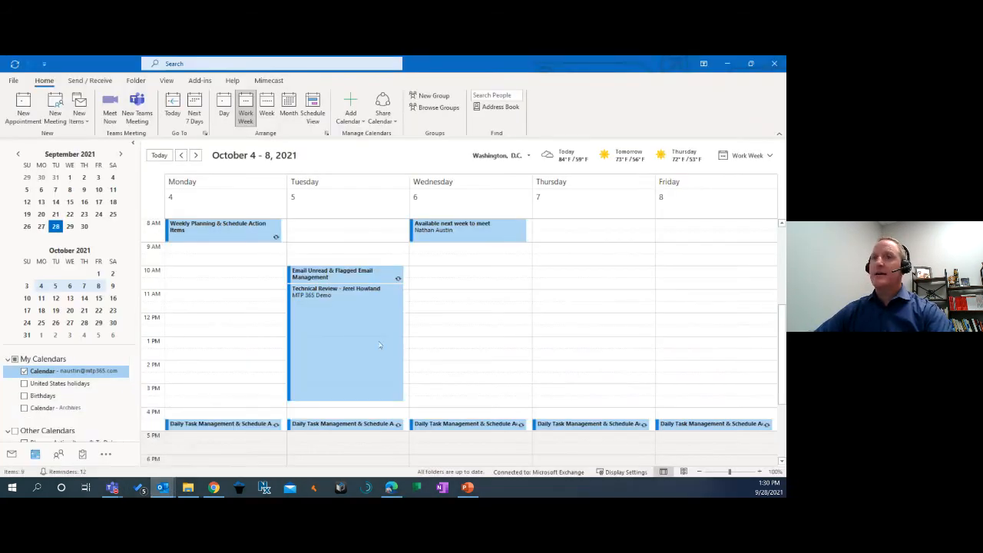
left_click(12, 454)
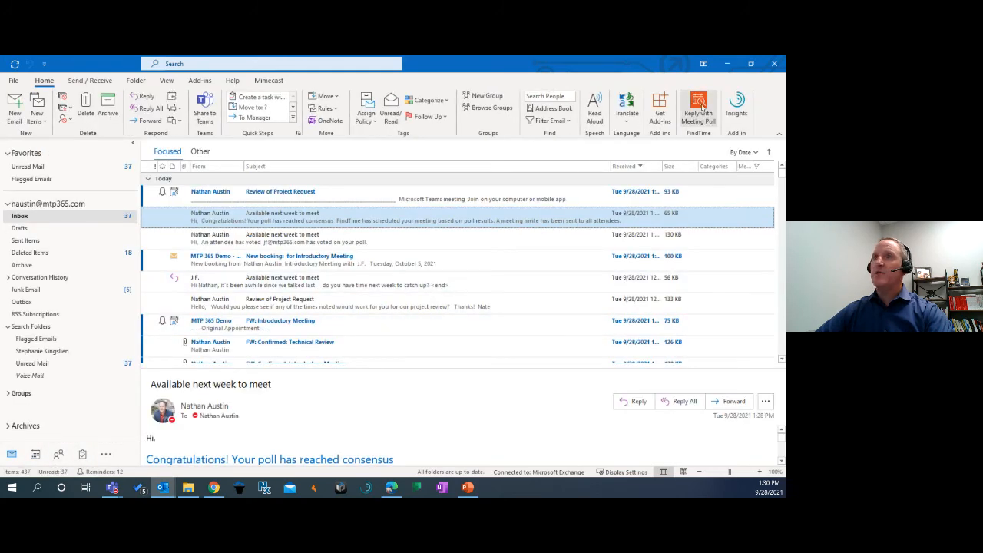
left_click(14, 108)
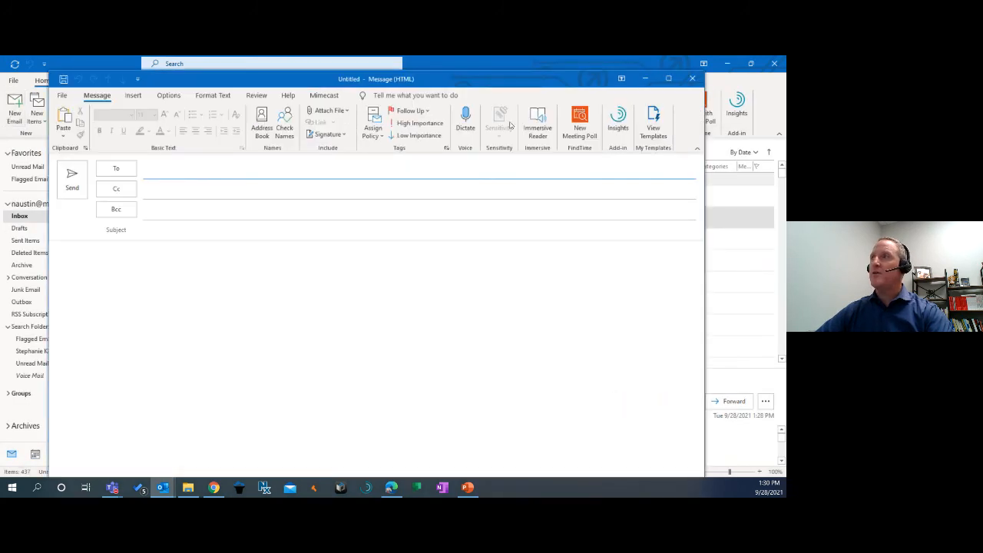
left_click(578, 126)
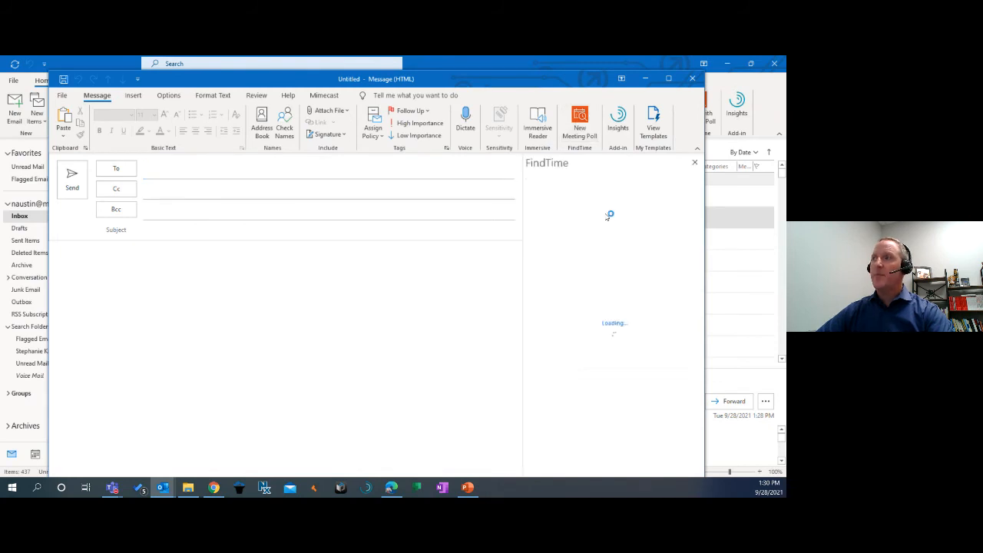
left_click(162, 173)
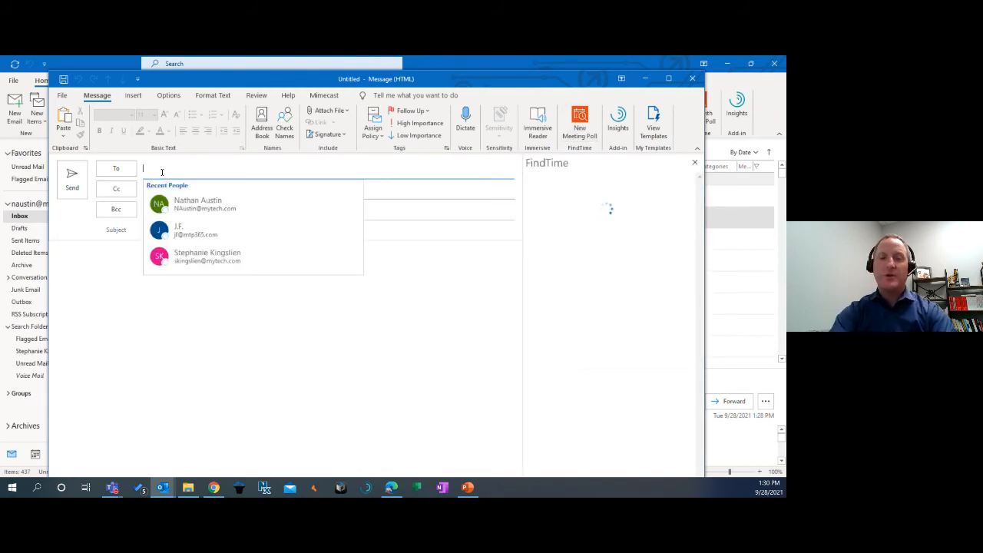
left_click(192, 230)
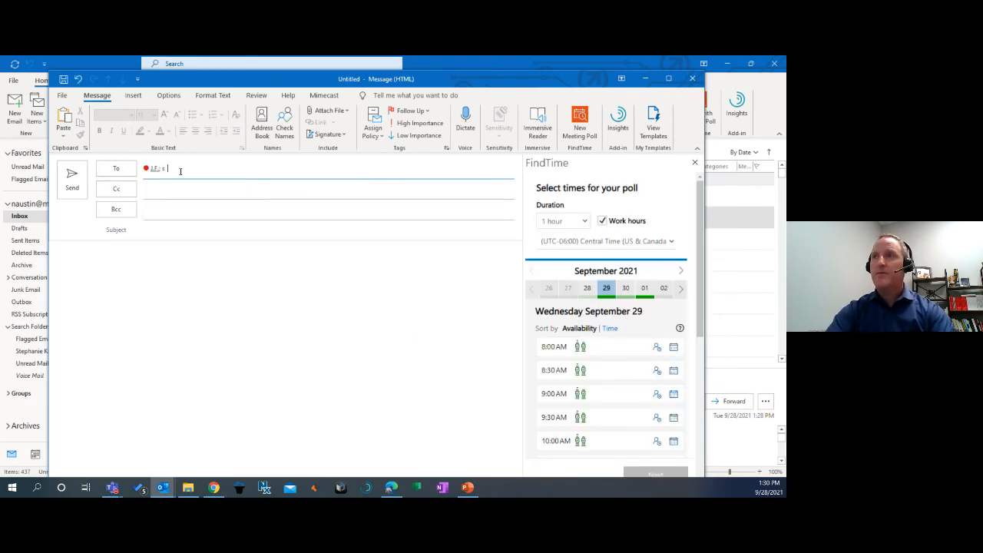
left_click(192, 231)
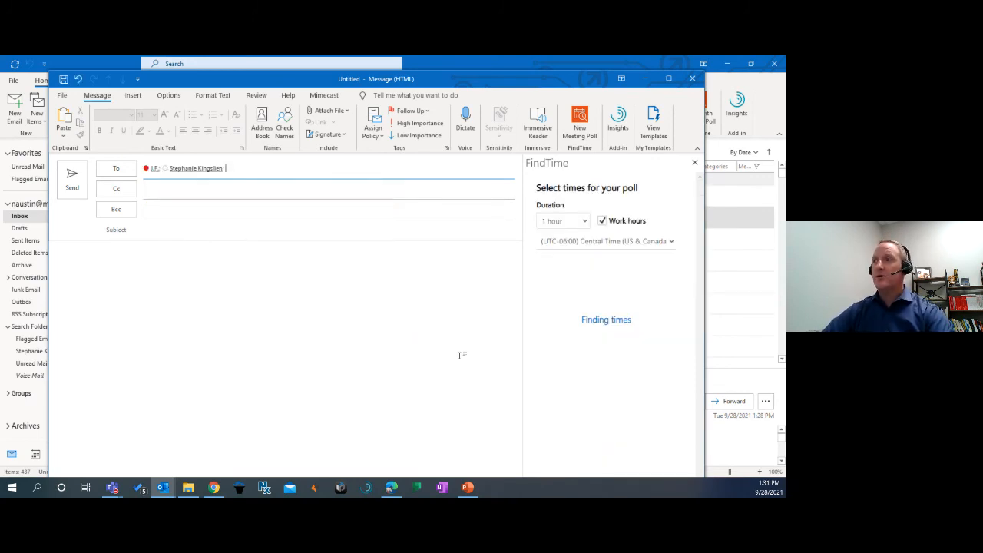
Examine the attendees' availability for Wednesday September 29 in the poll times, and close the draft without saving.
scroll(633, 346, "down", 1)
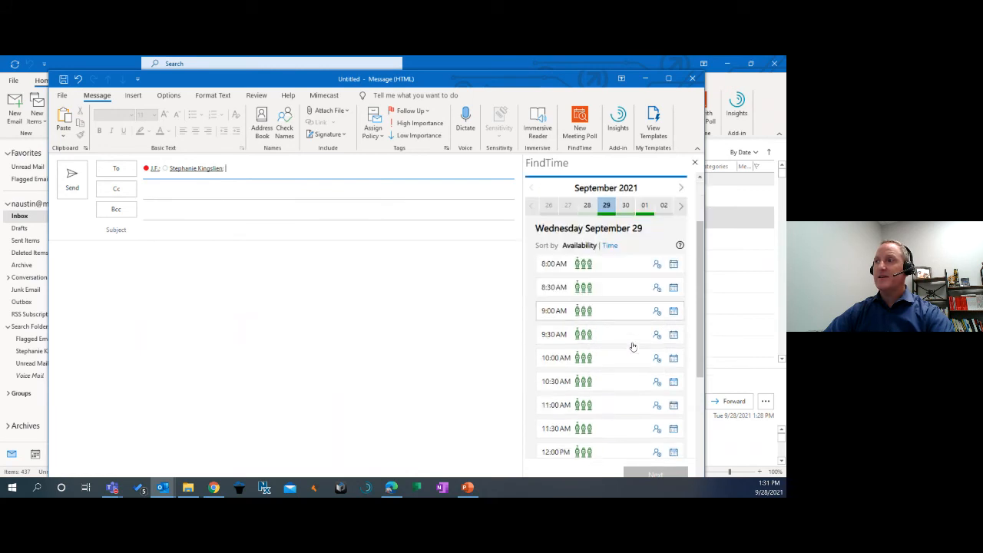
scroll(632, 346, "down", 1)
scroll(632, 346, "up", 2)
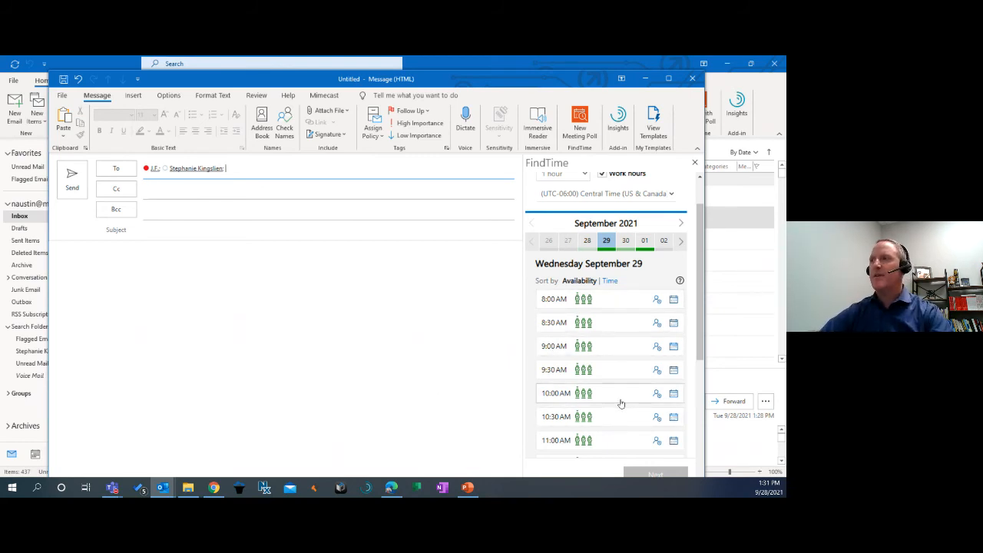
mouse_move(583, 304)
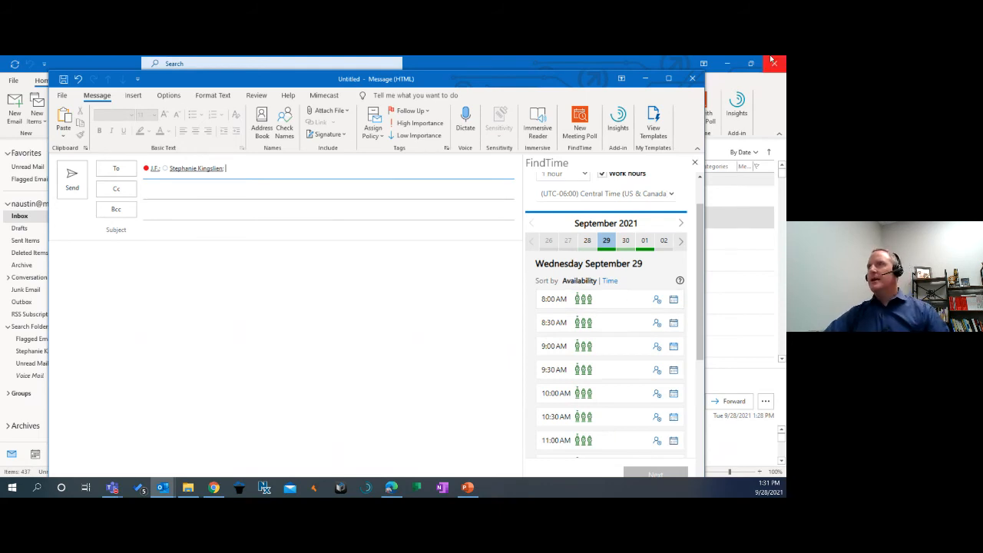
left_click(693, 80)
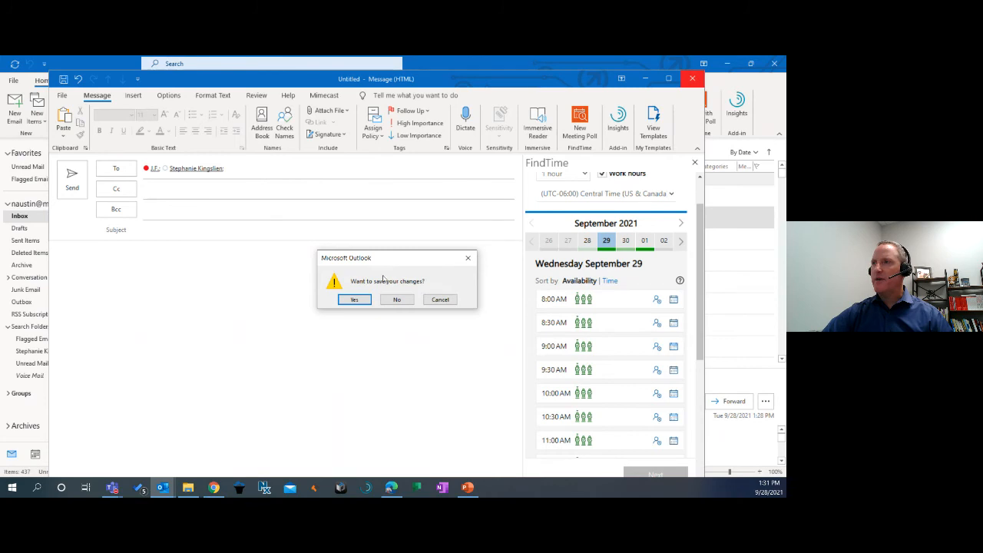
key("n")
Switch to the PowerPoint presentation and advance to the Bookings vs. Find Time slide.
left_click(470, 489)
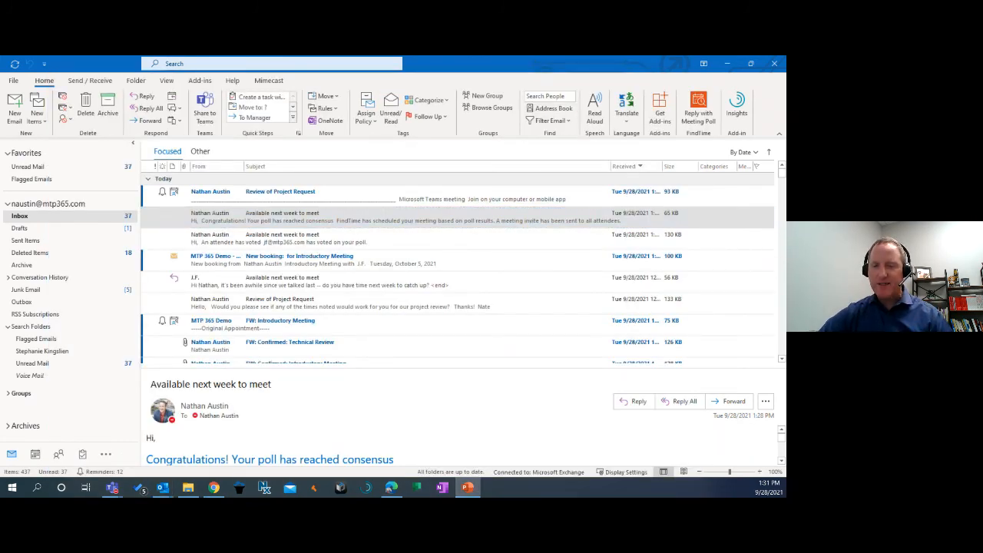
key("Right")
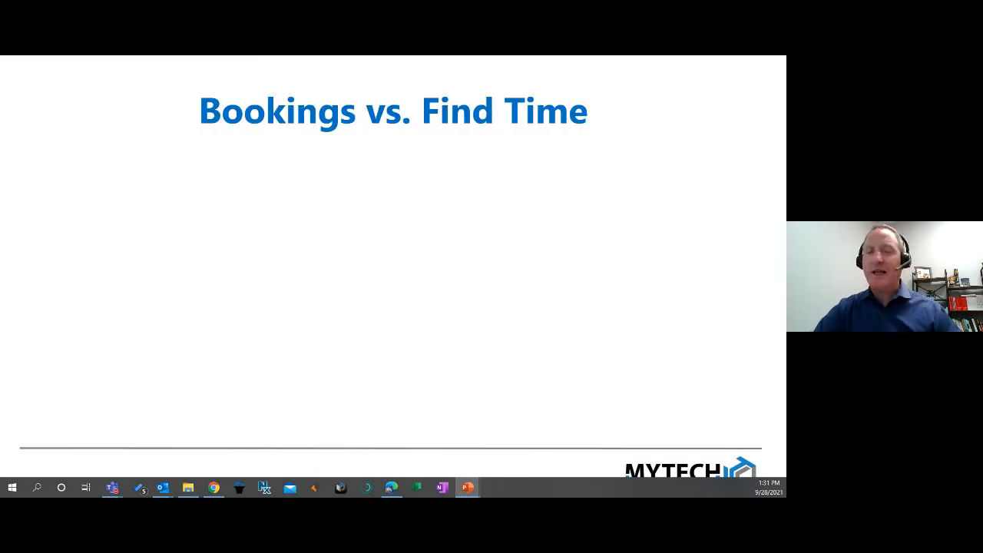
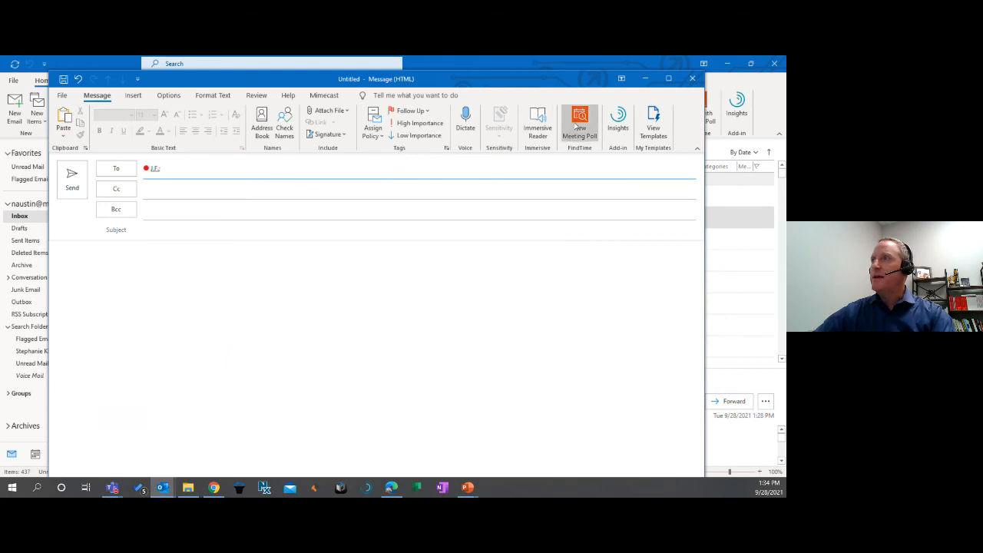
Set the new email's subject to "Let's Review Project X" and write a greeting, "Please take a look at the options to meet.", "Thanks," and the sender's name.
left_click(153, 238)
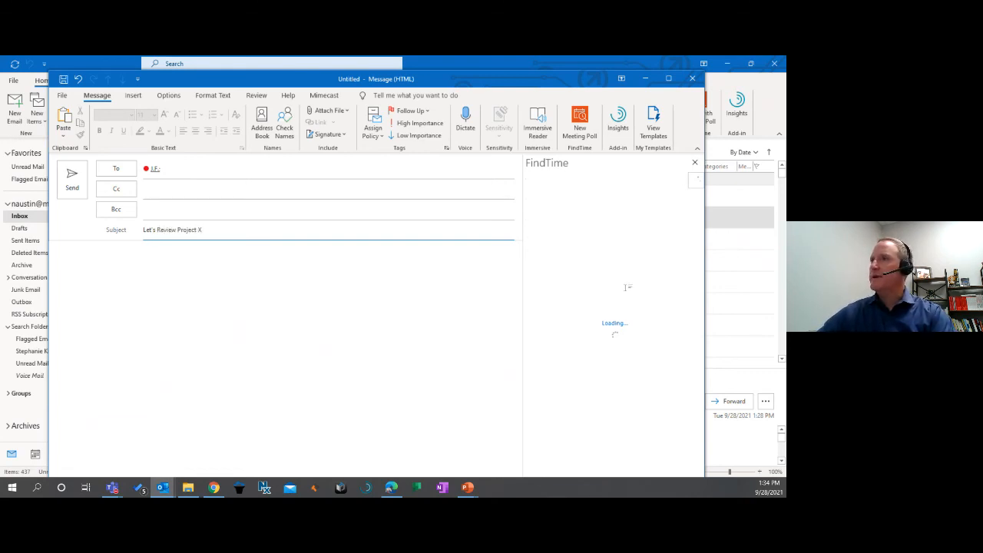
left_click(372, 364)
type("J")
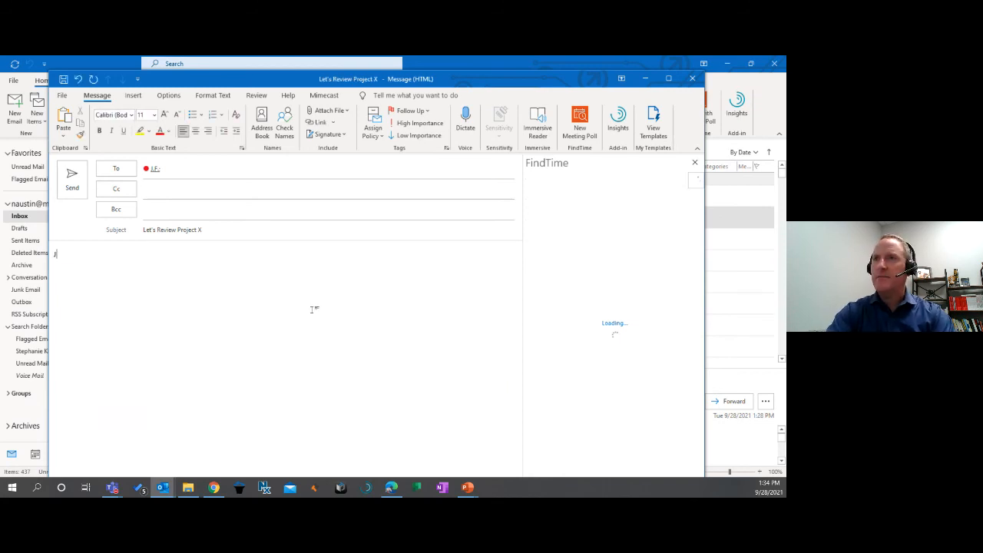
type("F,Please")
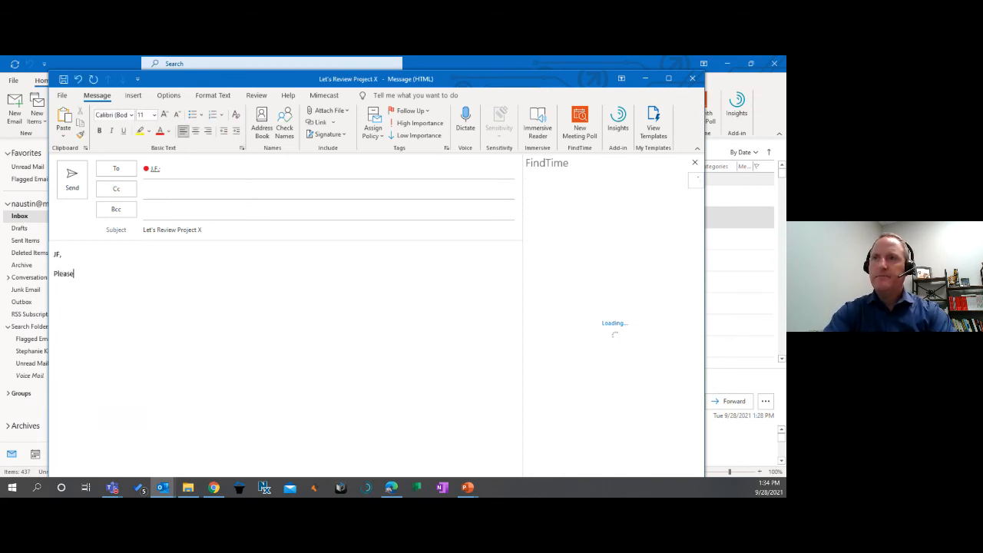
type(" take a lokoa")
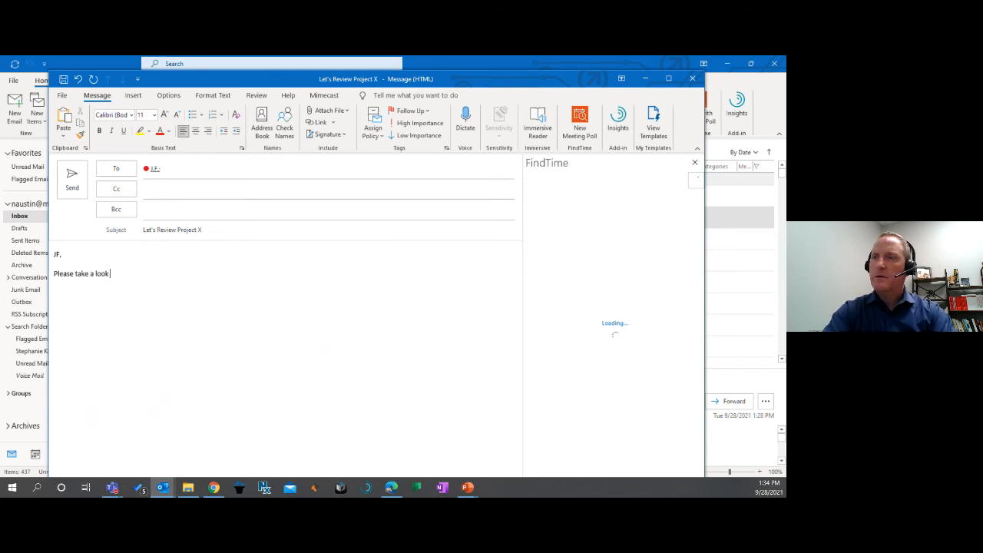
type(" at the options to ")
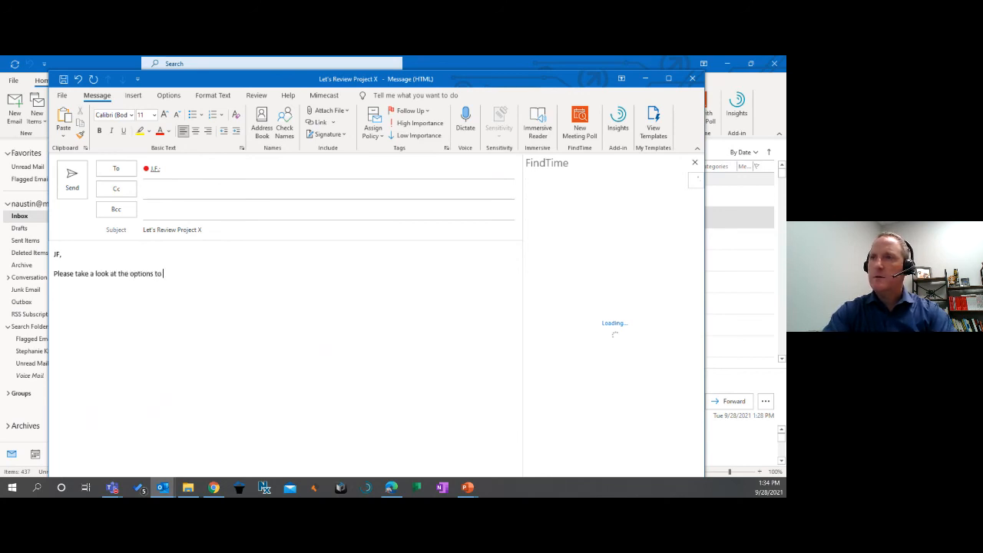
type("meetThanks,")
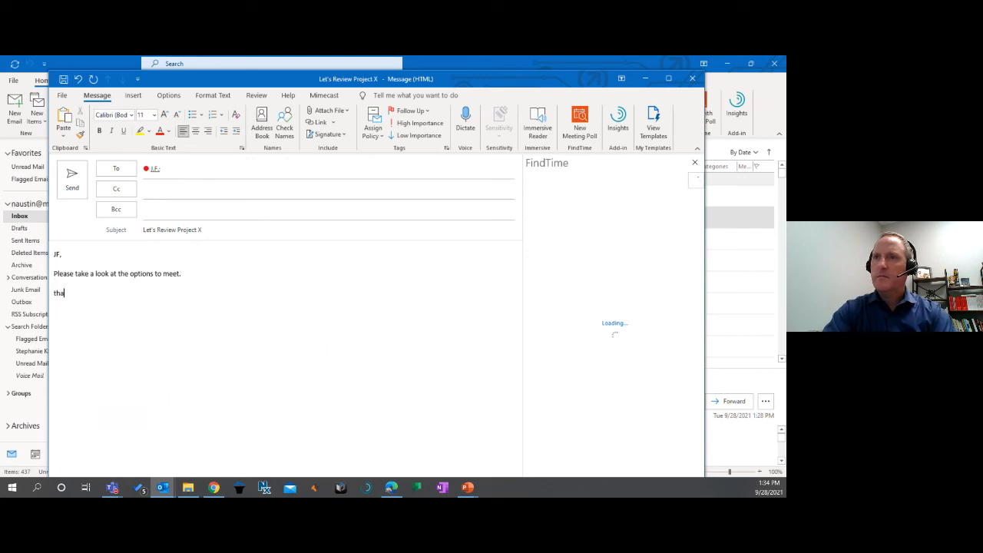
type("Nate")
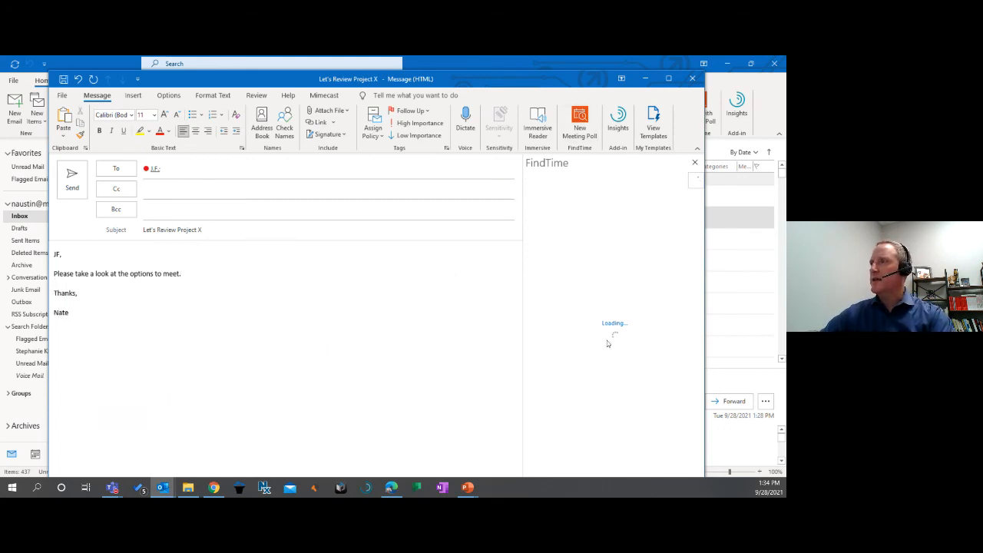
Try to load the FindTime meeting poll for the Project X email, closing and restarting it once.
left_click(580, 123)
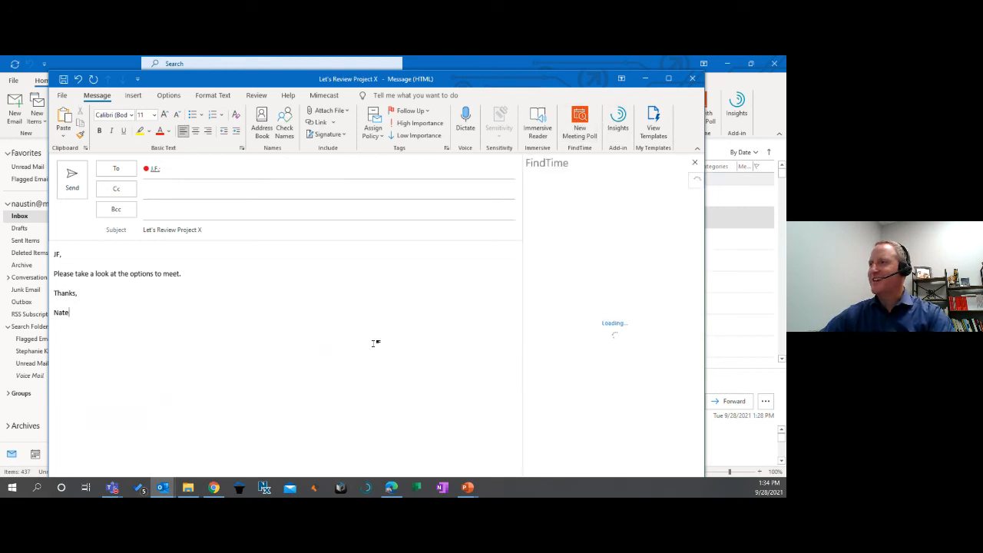
left_click_drag(470, 83, 469, 74)
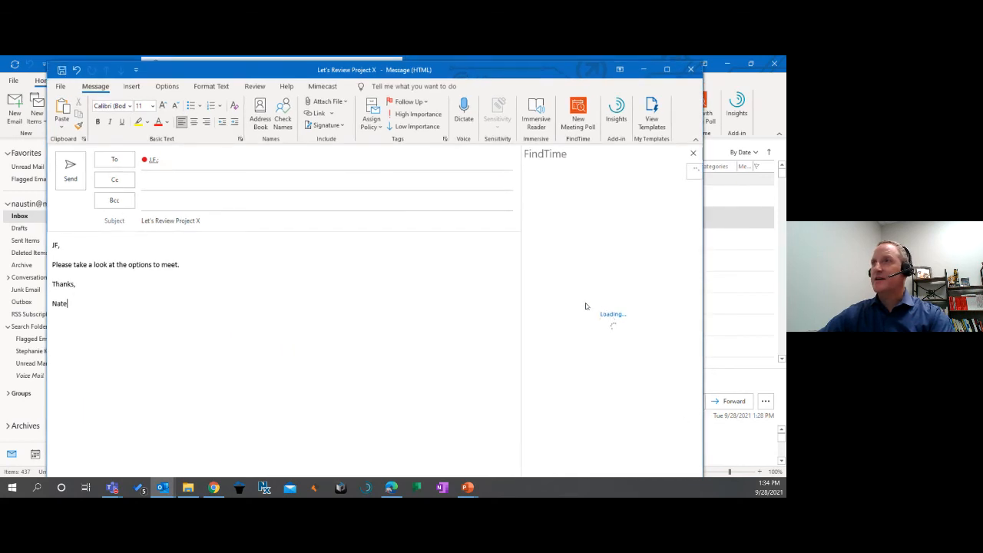
mouse_move(424, 77)
left_mouse_down()
mouse_move(407, 74)
mouse_move(426, 71)
left_mouse_up()
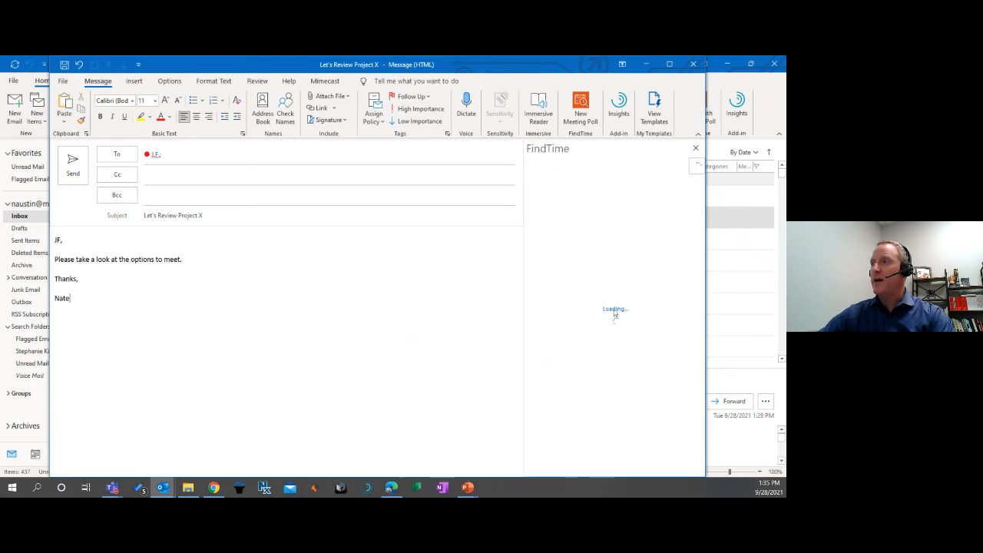
left_click(696, 149)
left_click(581, 109)
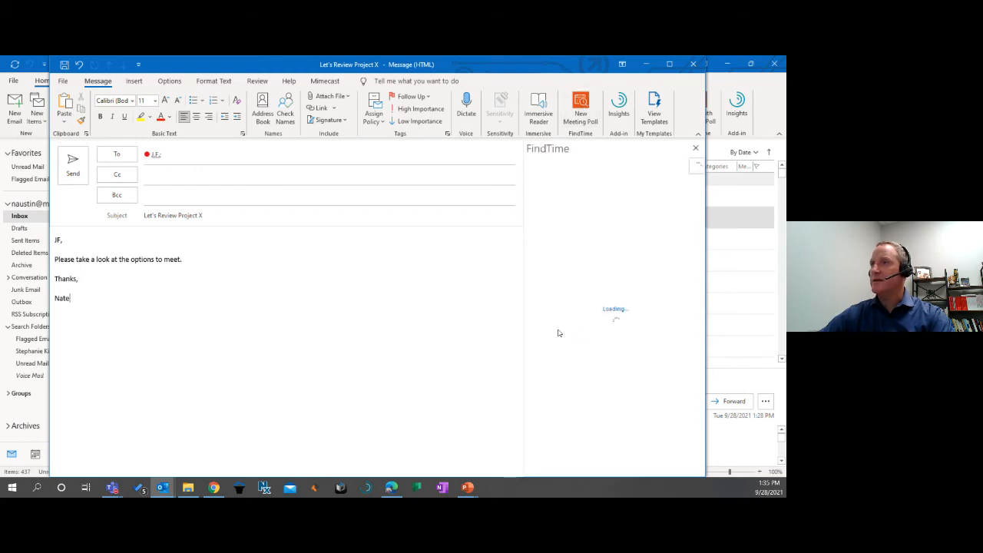
Replace the Project X email's recipient with a recent contact and return to editing the message body.
left_click(204, 162)
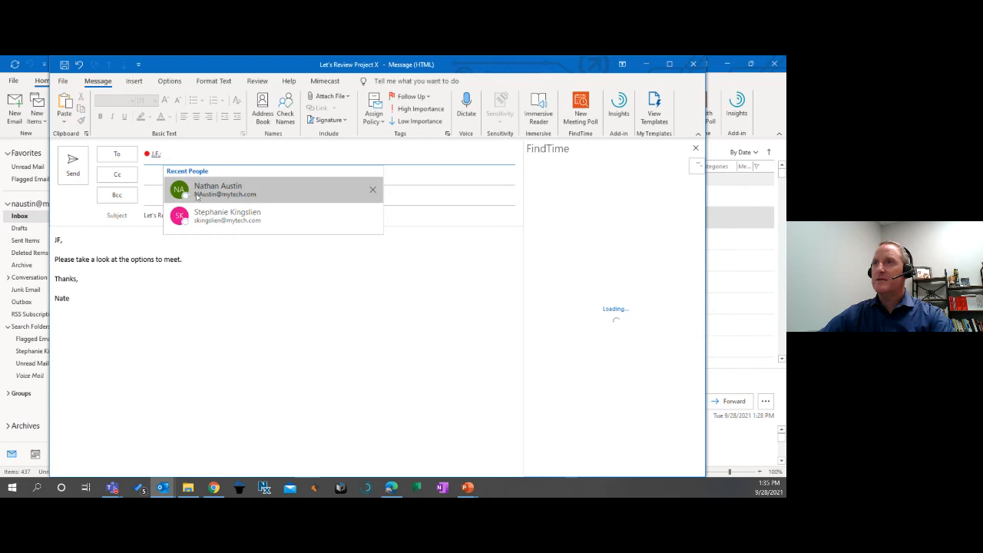
left_click(199, 154)
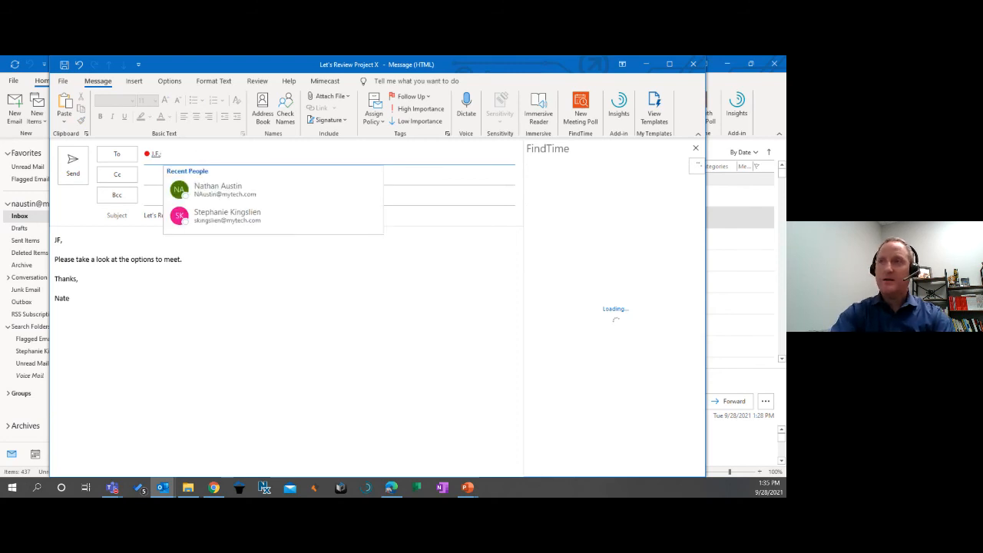
type("sk")
key("Return")
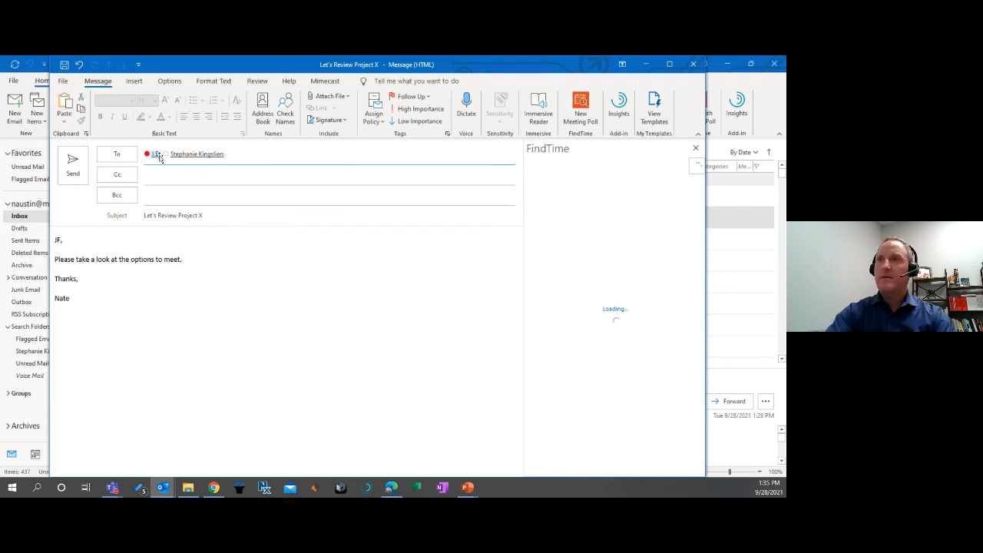
key("Delete")
left_click(192, 287)
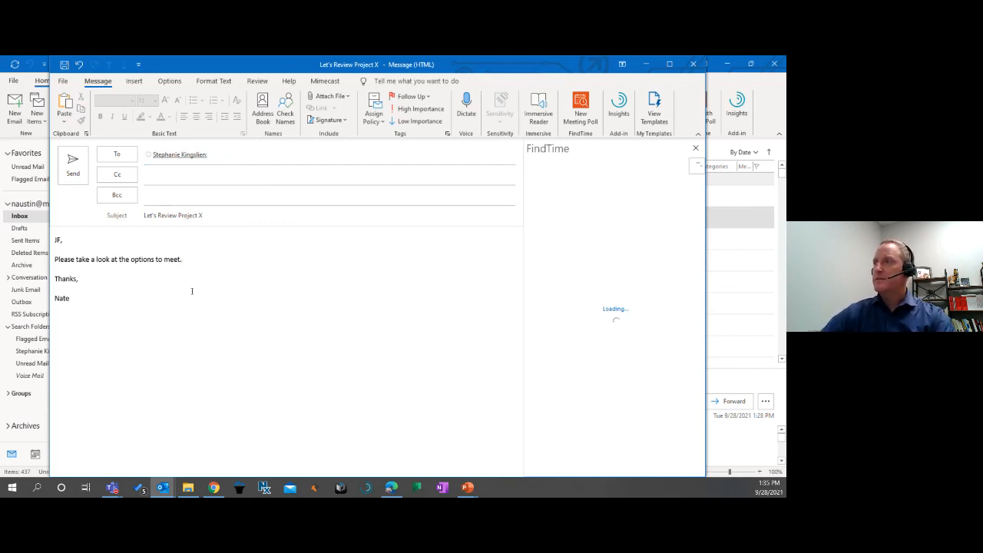
type("f")
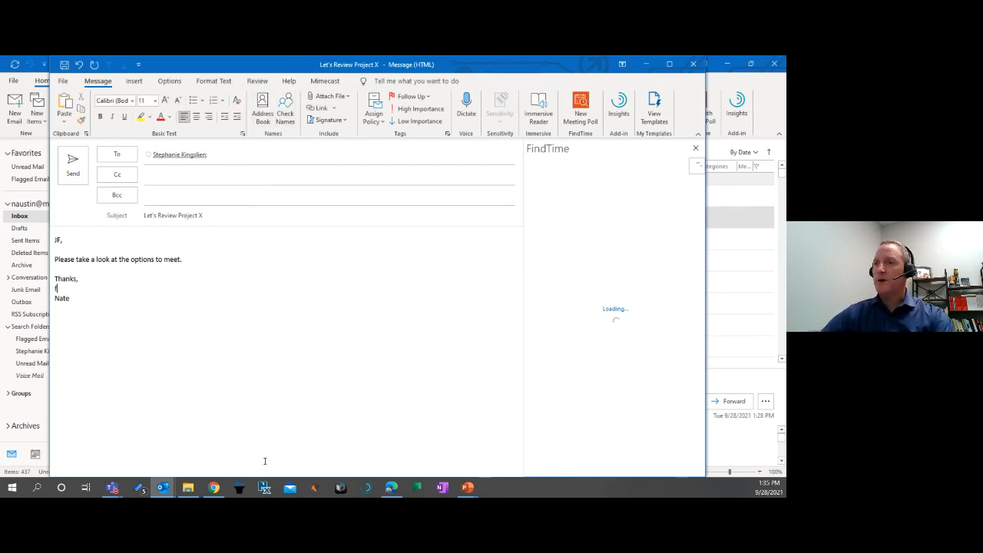
Switch to the FindTime dashboard in the browser and review the votes in the completed "Available next week to meet" poll.
left_click(391, 487)
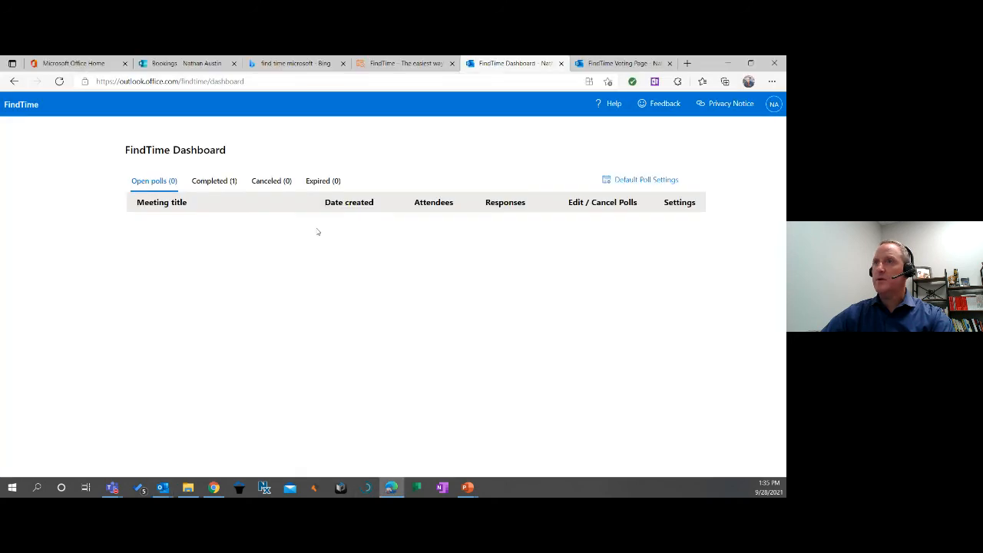
left_click(199, 180)
mouse_move(680, 223)
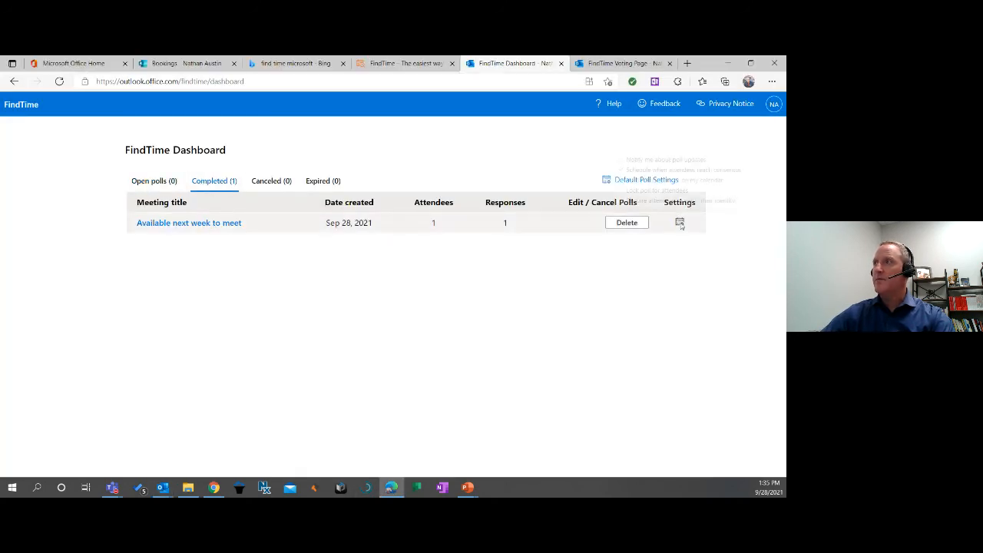
left_click(163, 222)
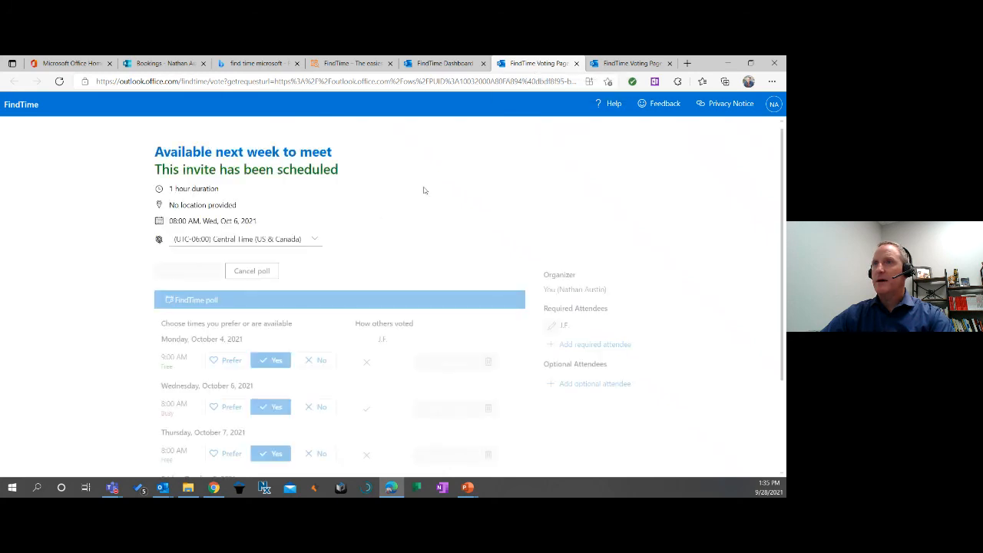
scroll(433, 206, "down", 1)
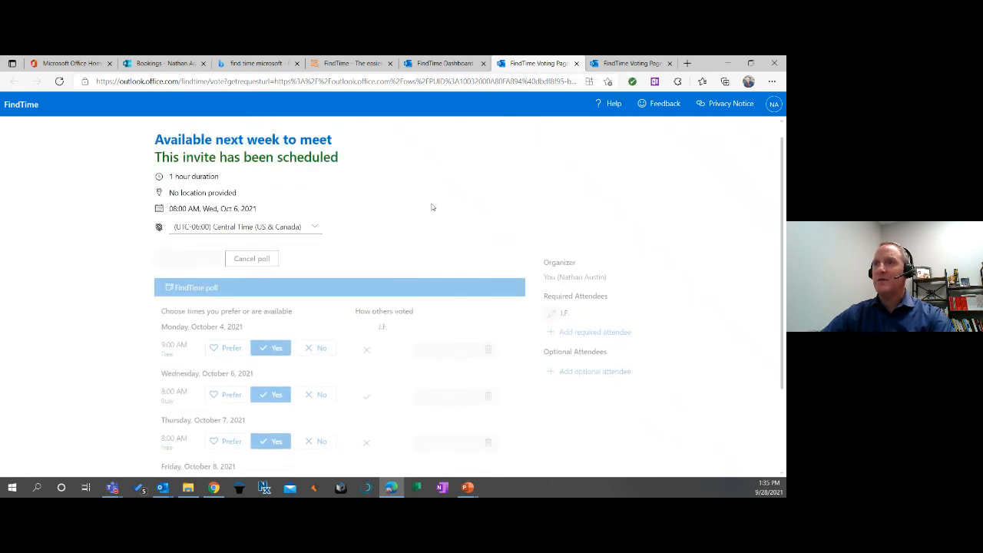
scroll(325, 253, "down", 1)
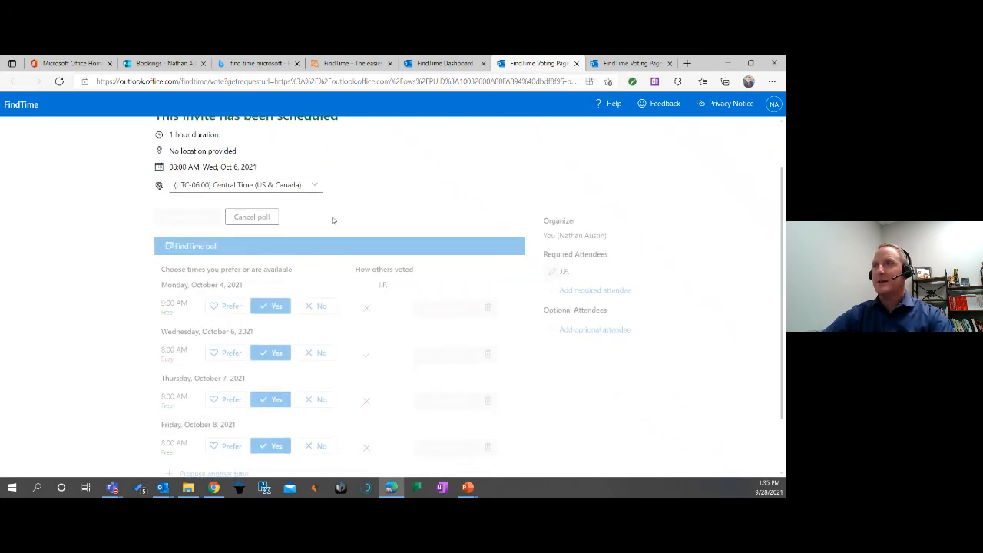
scroll(657, 249, "down", 1)
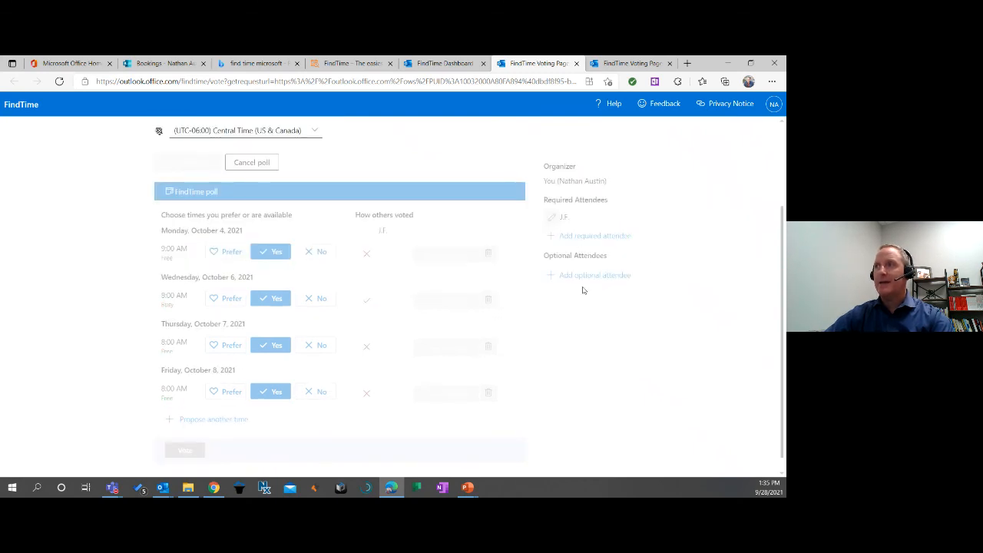
scroll(588, 271, "up", 2)
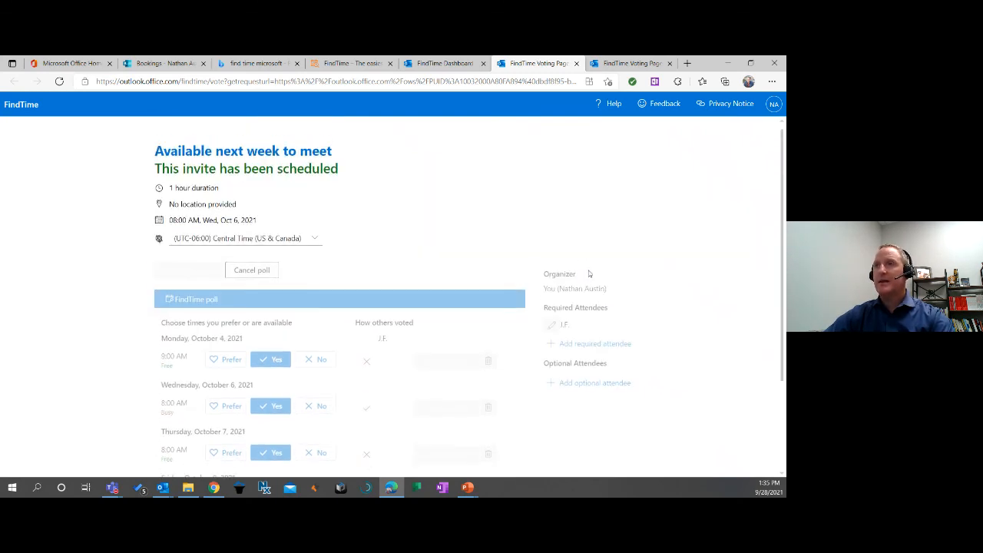
Return to Outlook's main window, open the "Available next week to meet" meeting invitation from Sent Items, and close it.
left_click(163, 490)
left_click(335, 442)
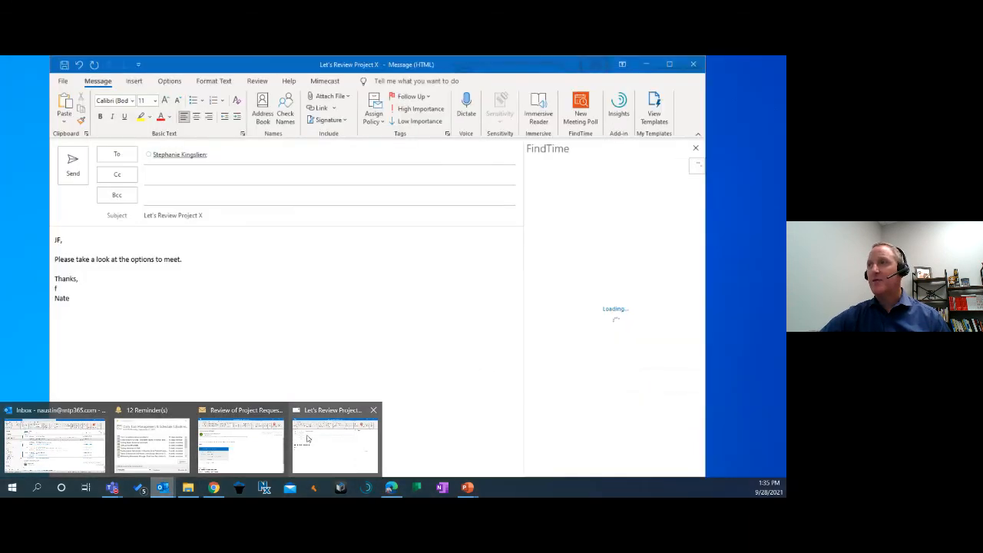
left_click(164, 489)
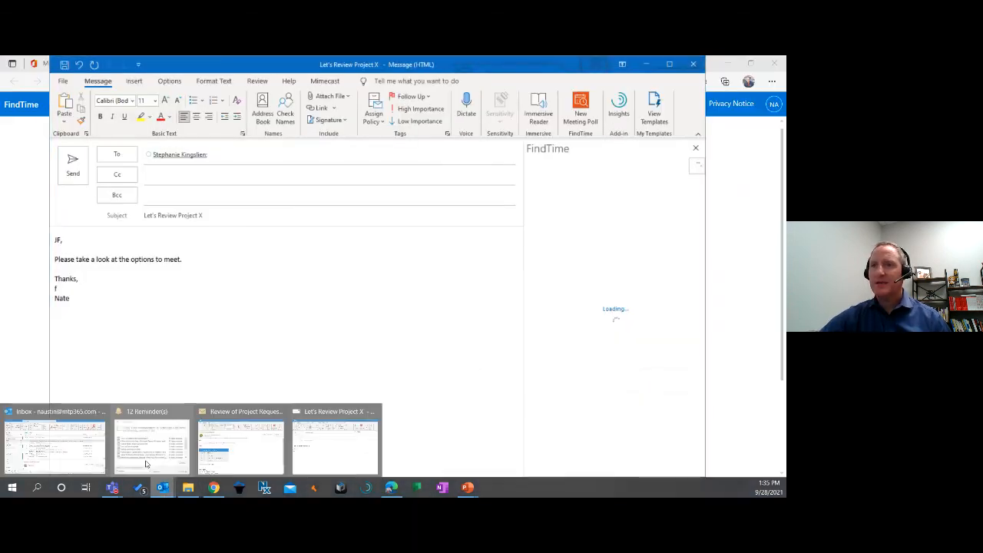
left_click(61, 446)
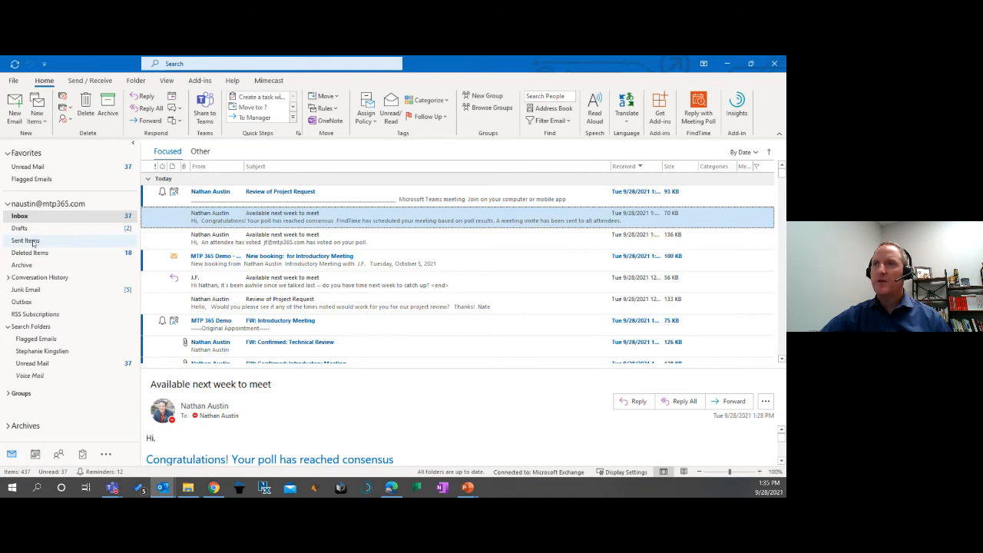
left_click(25, 240)
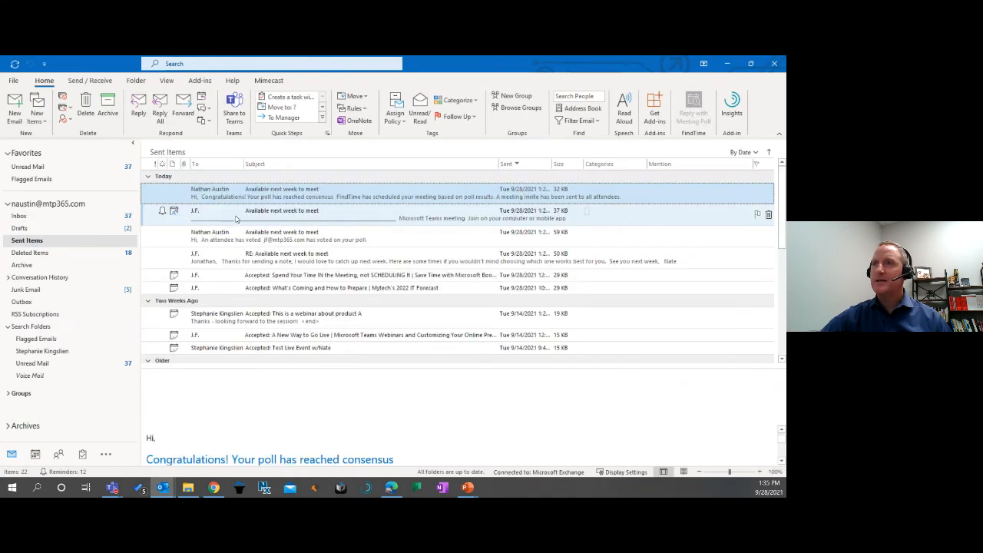
left_click(236, 217)
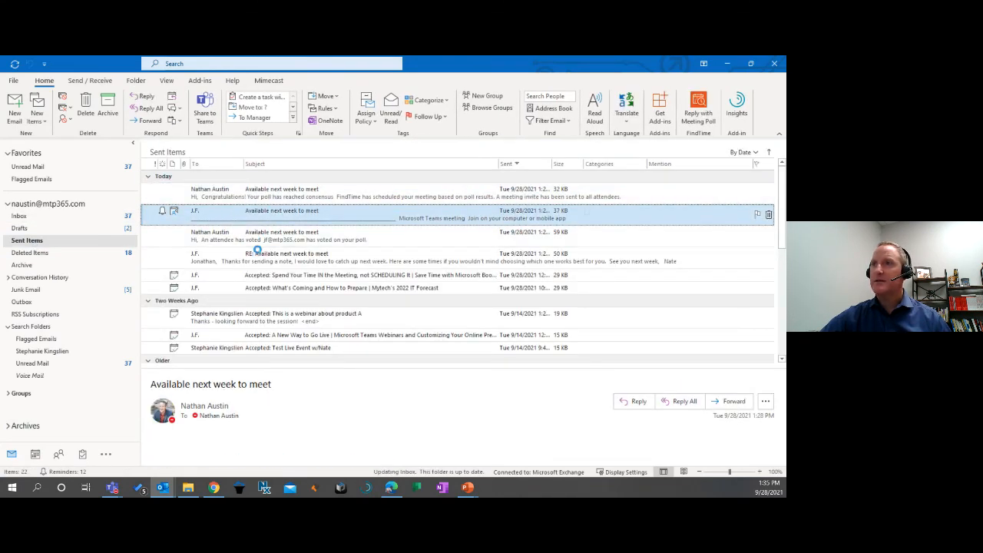
left_click(617, 91)
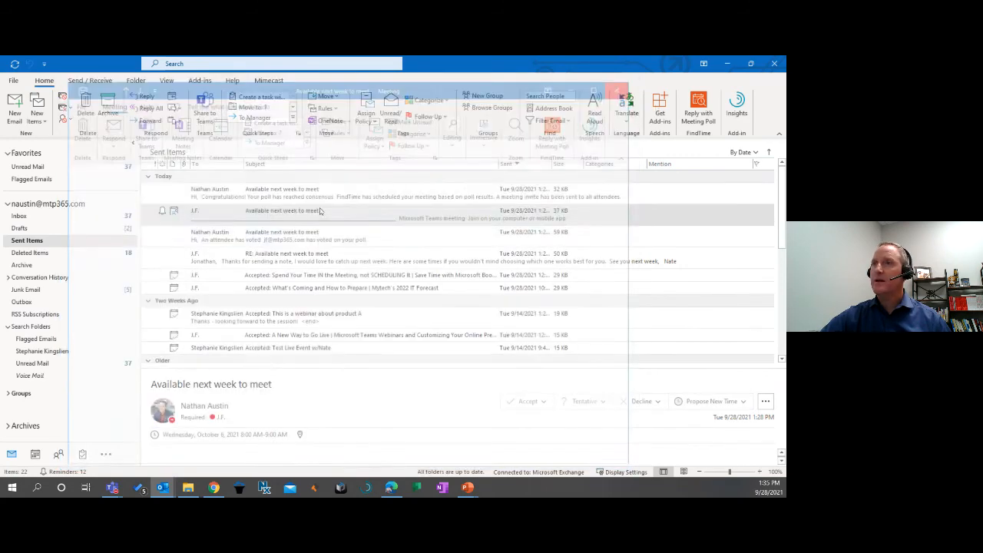
Open the sent "RE: Available next week to meet" email, follow its FindTime link to the dashboard, and show the completed polls.
double_click(307, 254)
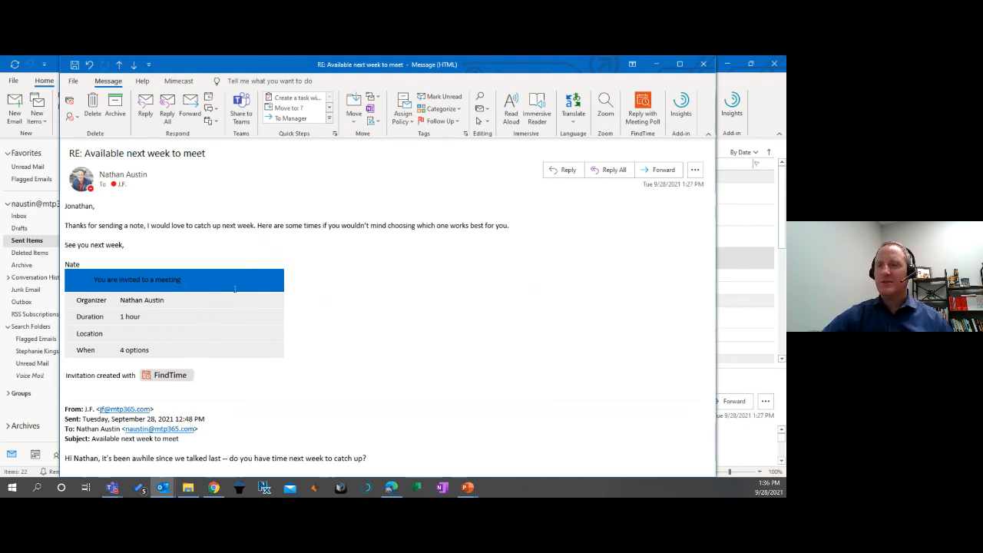
left_click(162, 375)
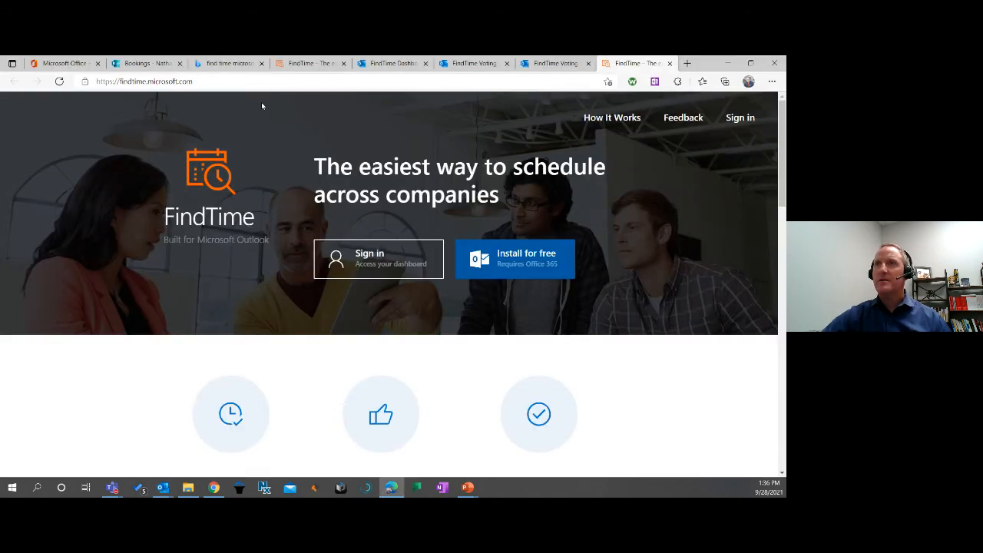
left_click(377, 263)
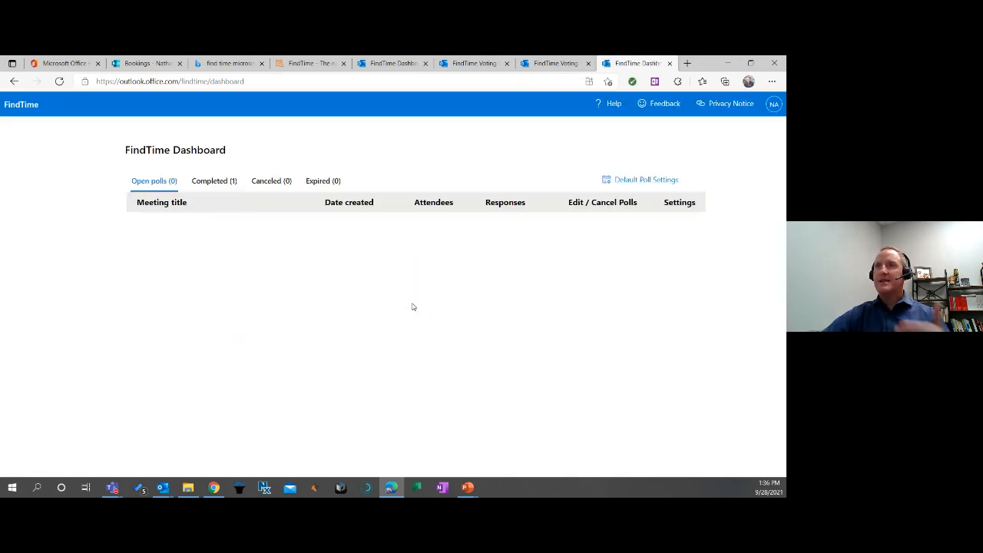
left_click(216, 183)
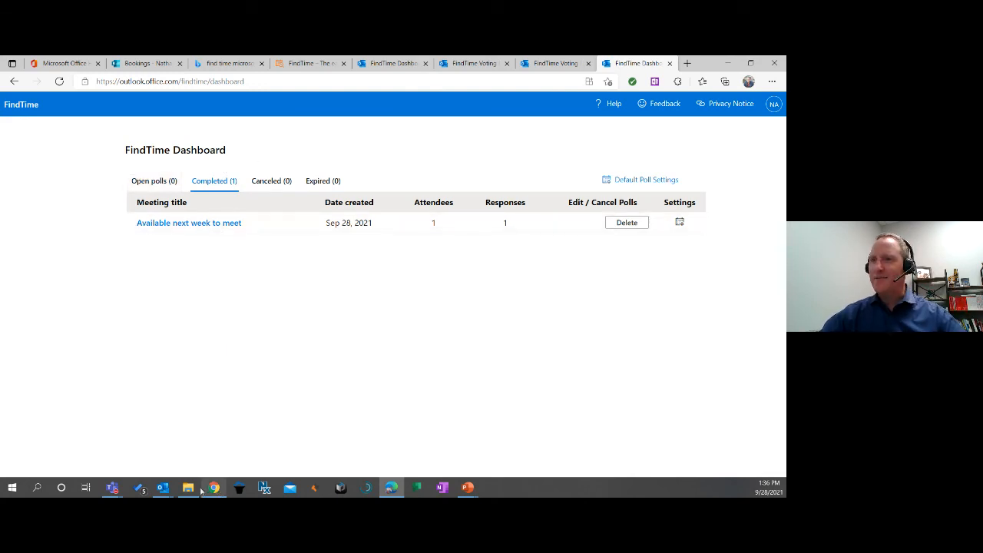
Return to the "Let's Review Project X" draft and close it without saving.
mouse_move(163, 487)
left_click(338, 440)
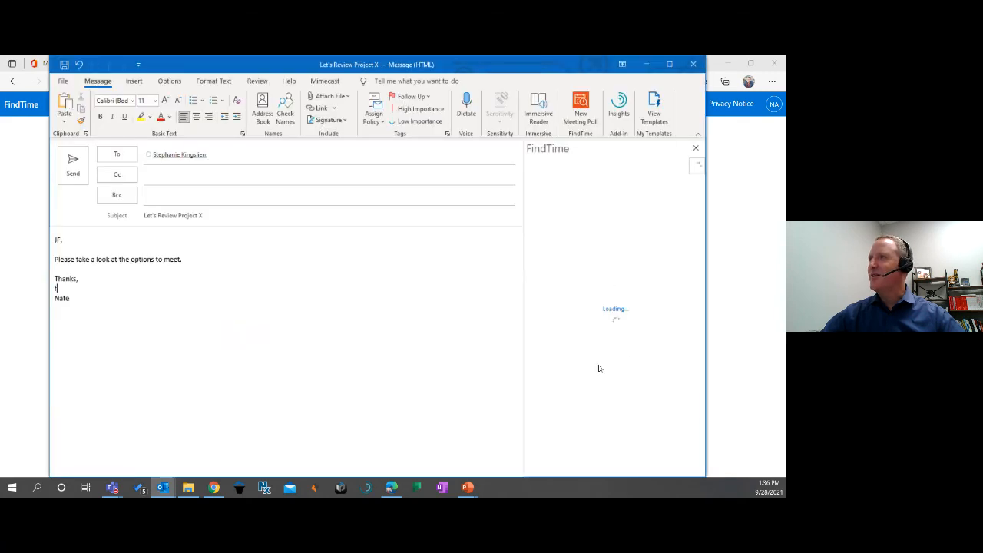
left_click(694, 66)
left_click(397, 299)
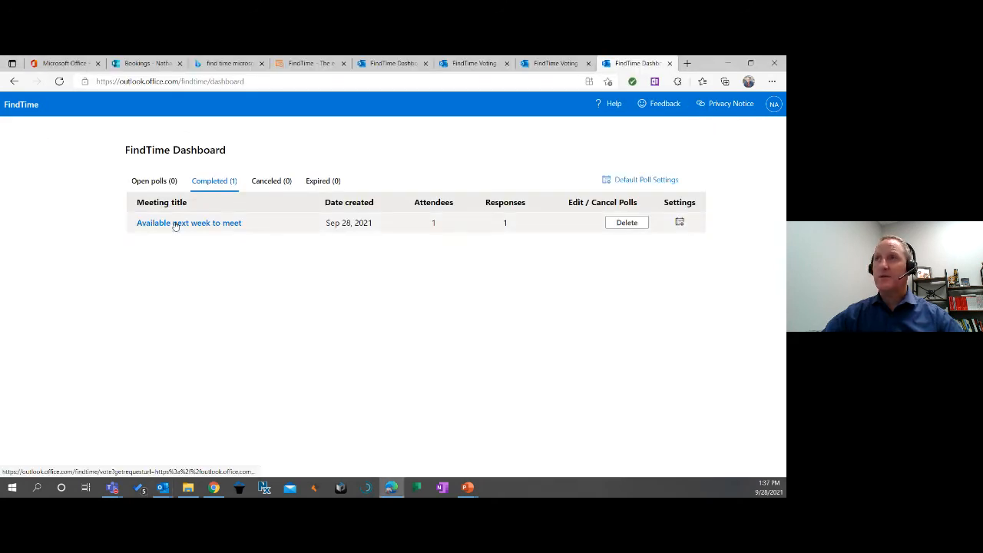
Reopen the sent "RE: Available next week to meet" email in Outlook to examine its FindTime link.
left_click(163, 487)
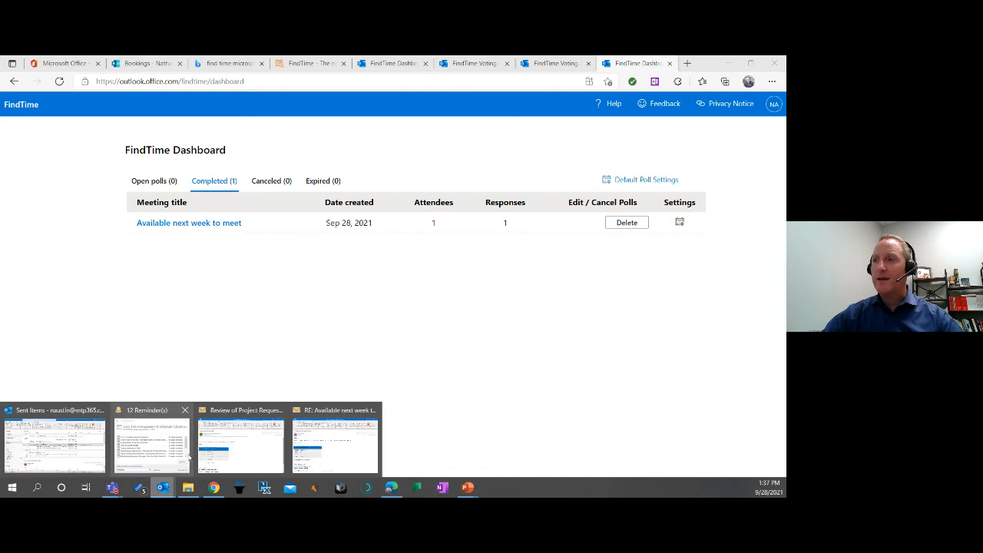
left_click(335, 444)
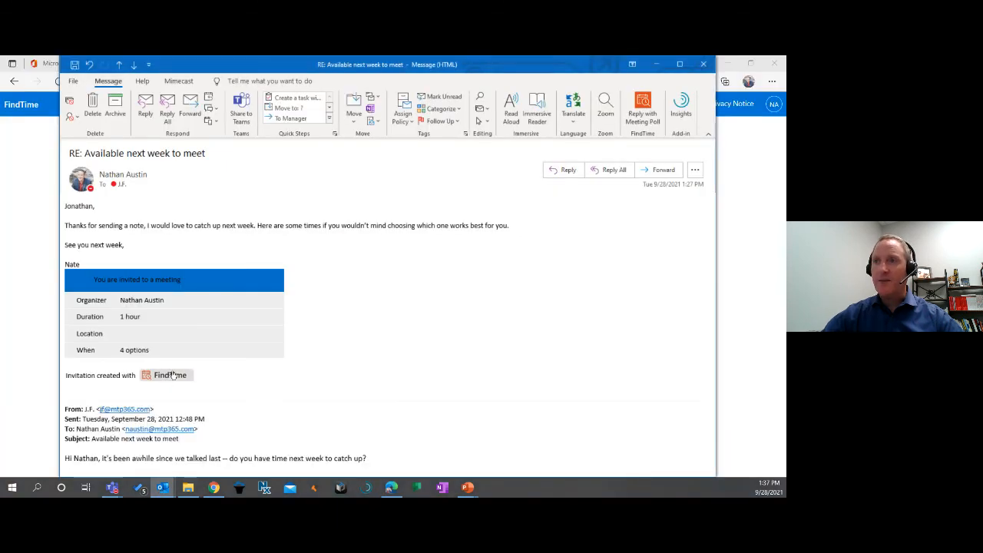